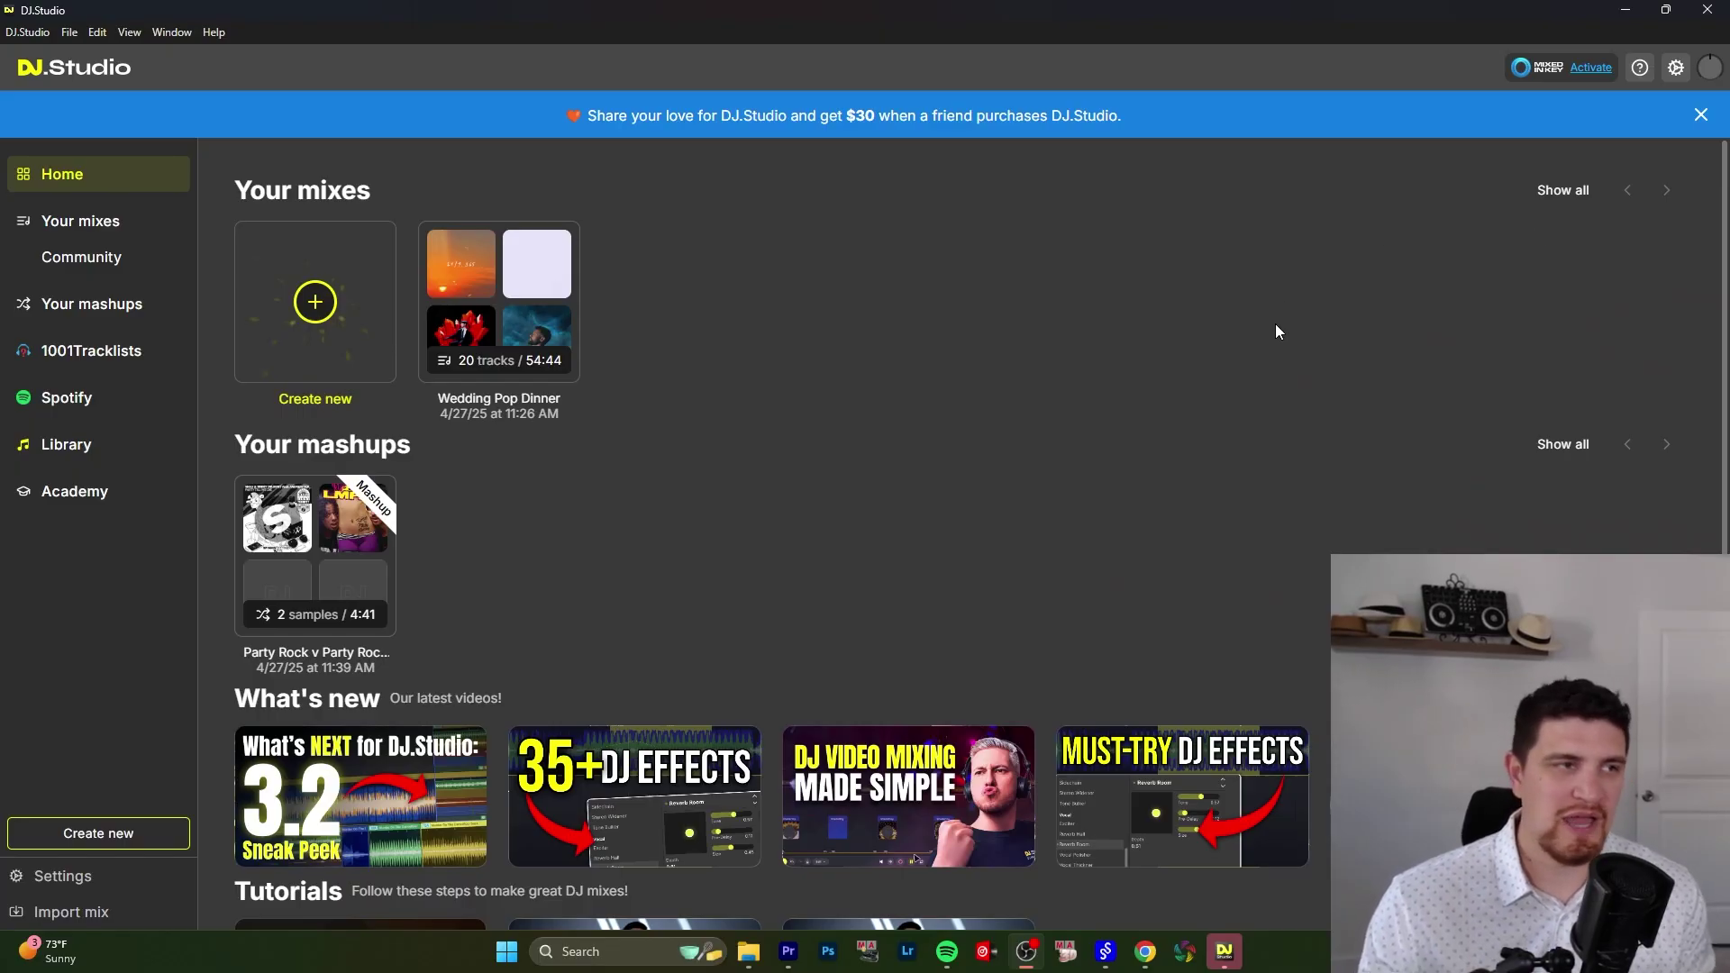
# Step: Create a new Mashup project and place the Jason Mraz track "I Won't Give Up" at the start of the Master lane
pyautogui.click(345, 341)
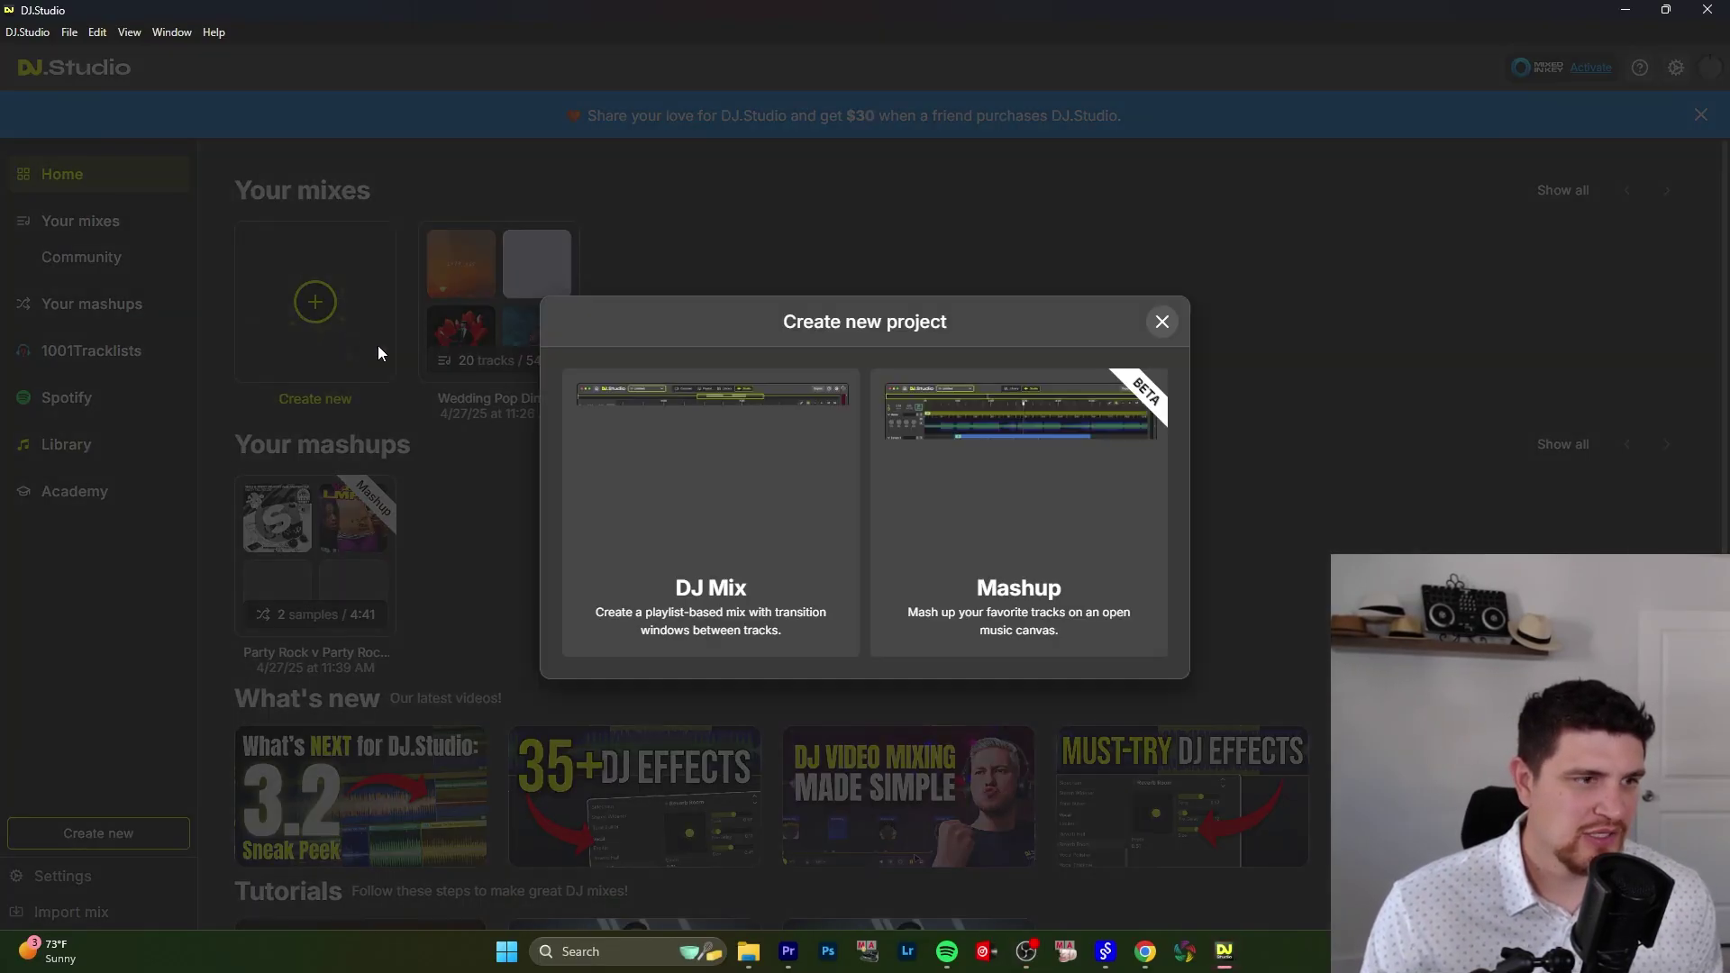
pyautogui.click(1073, 515)
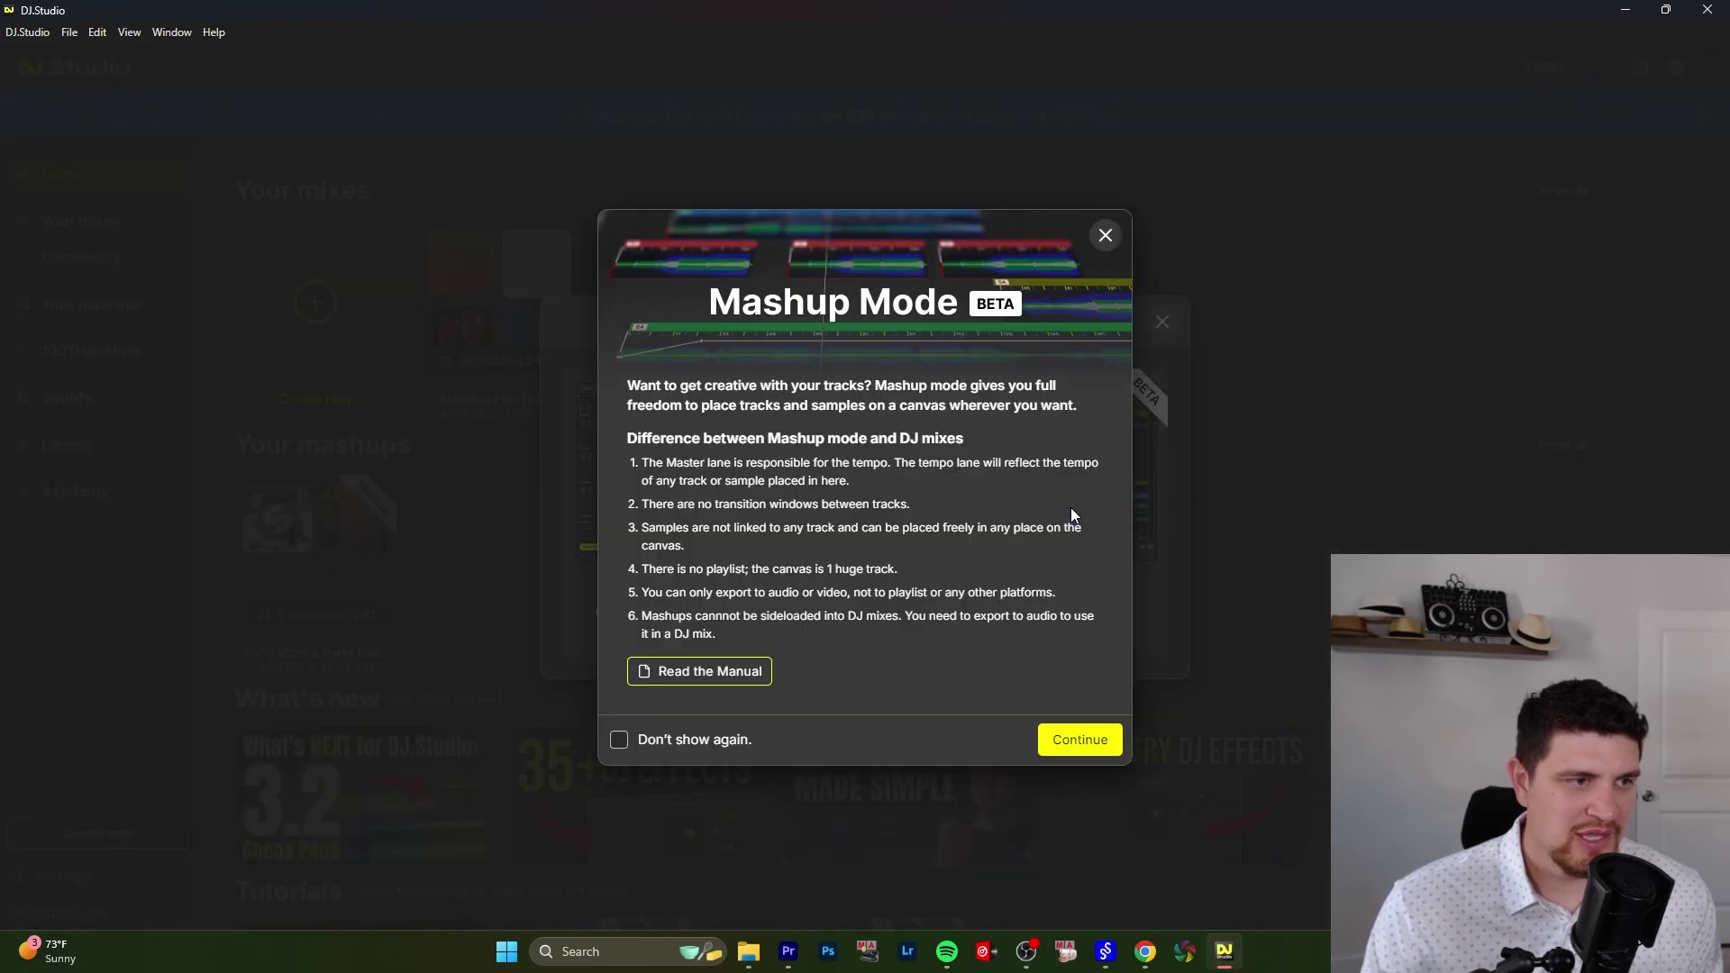
pyautogui.click(1062, 743)
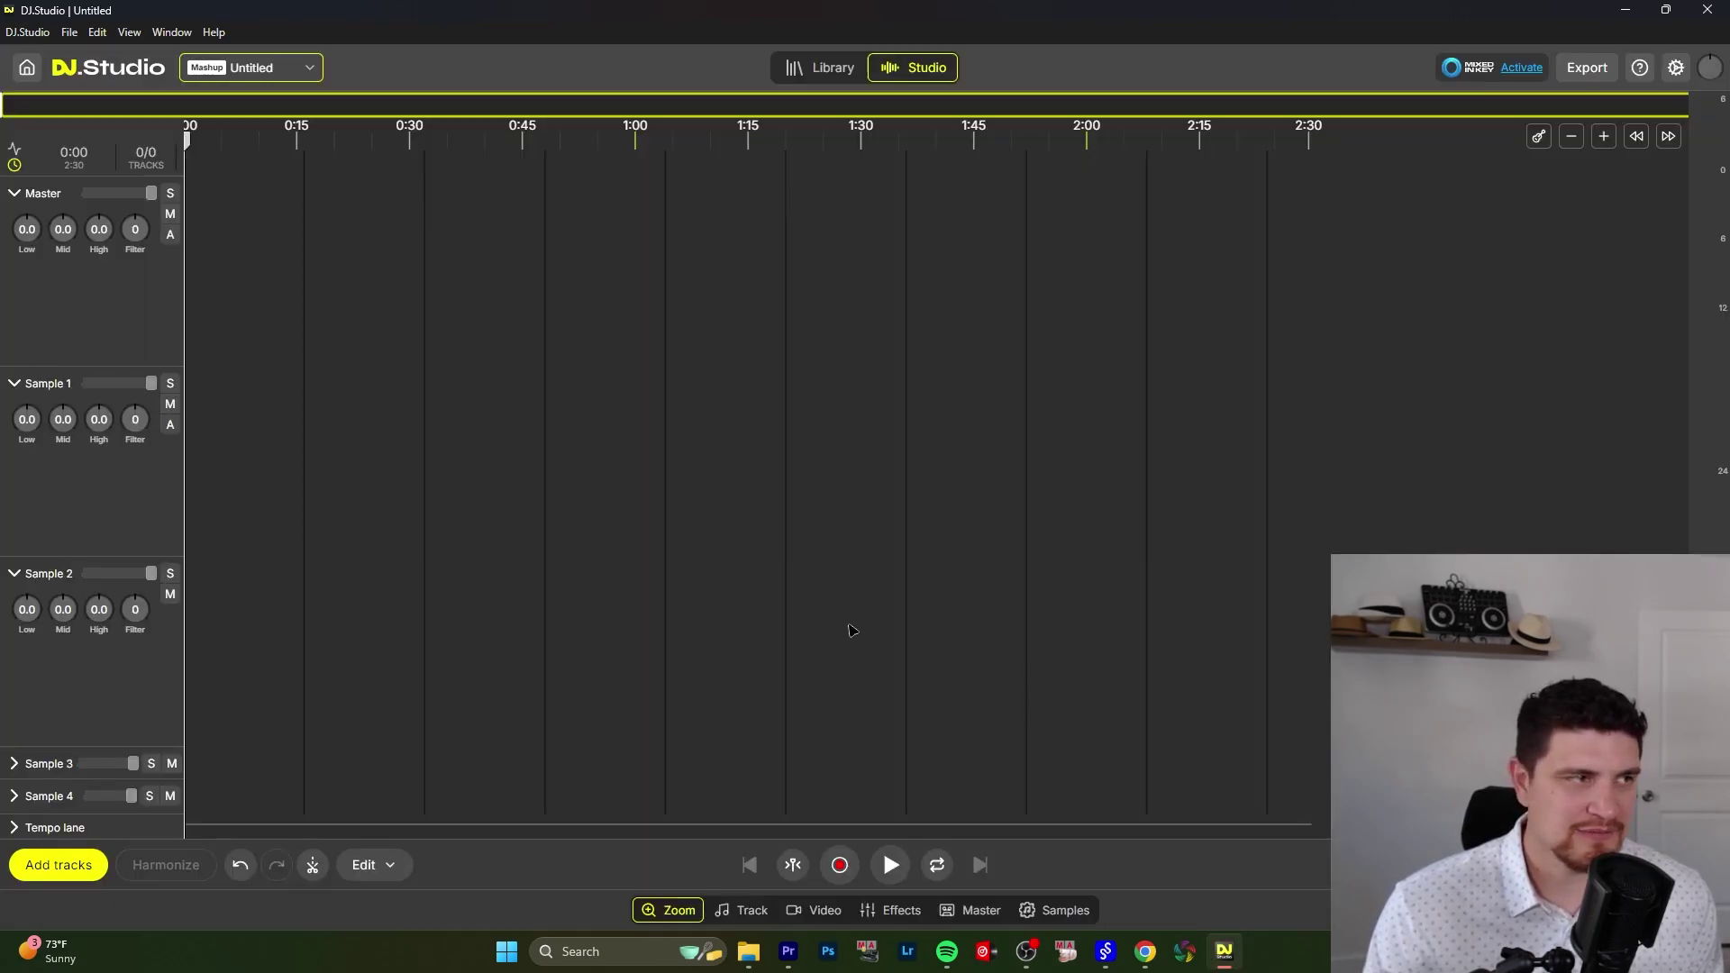
pyautogui.moveTo(853, 630); pyautogui.dragTo(180, 254)
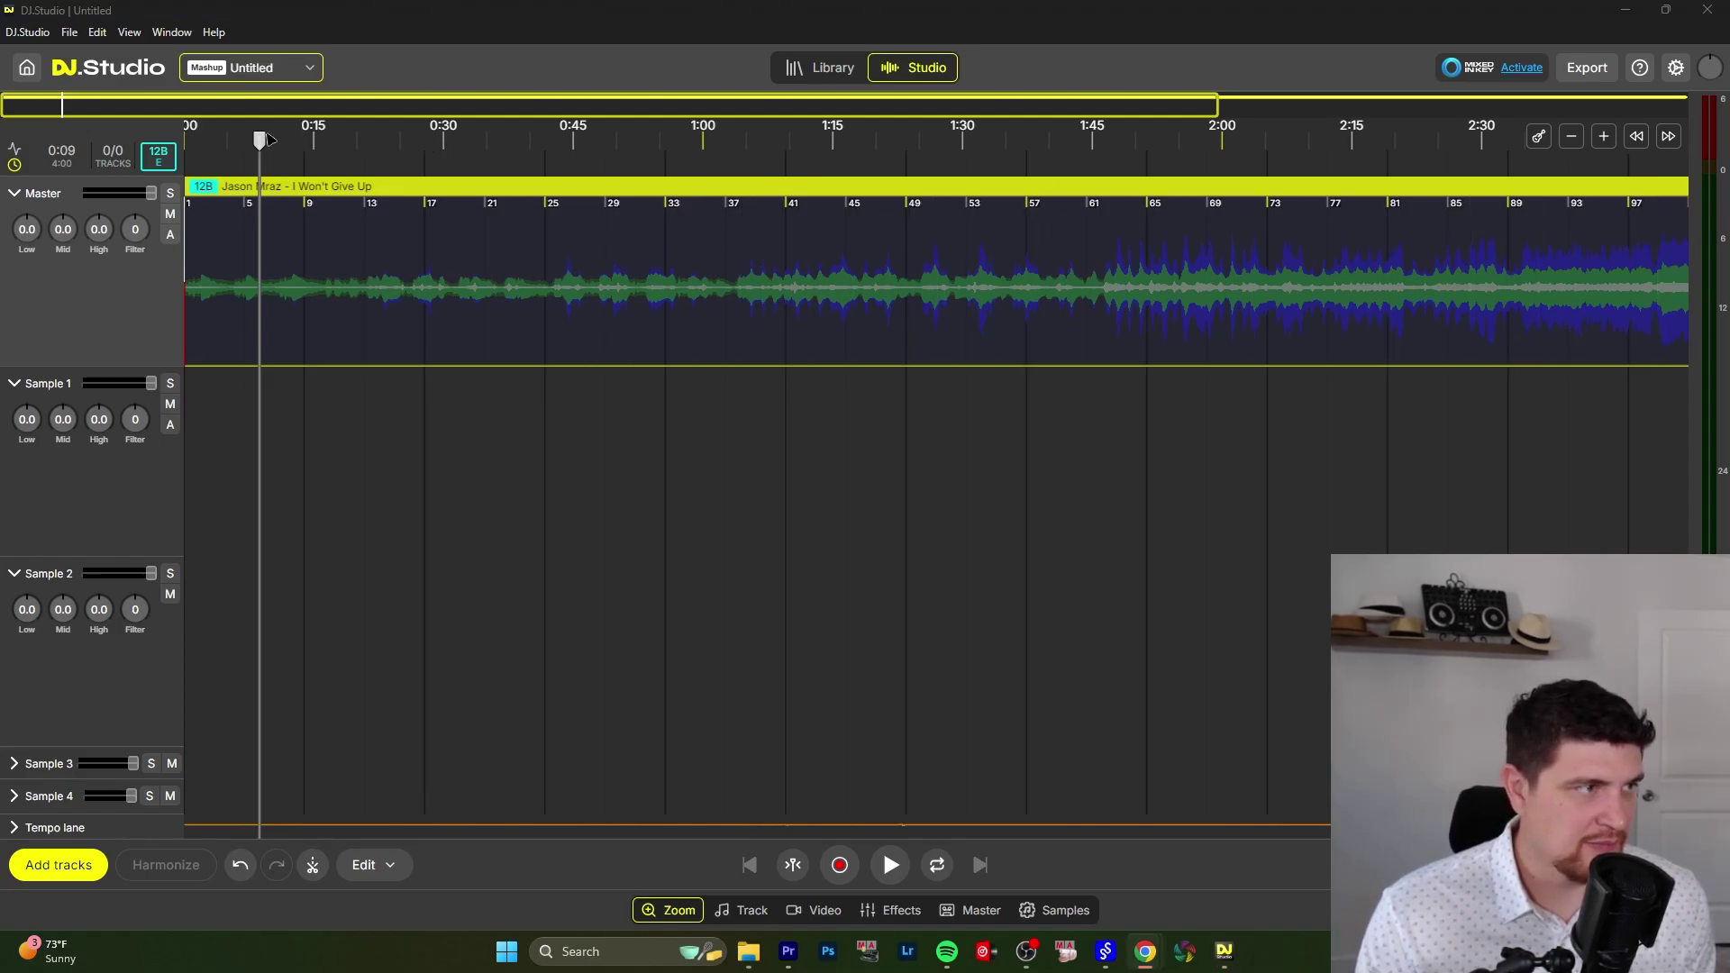
# Step: Split the Master lane track at 0:10 and 0:42 to isolate the song's first part
pyautogui.moveTo(266, 139)
pyautogui.mouseDown()
pyautogui.moveTo(309, 139)
pyautogui.moveTo(270, 141)
pyautogui.mouseUp()
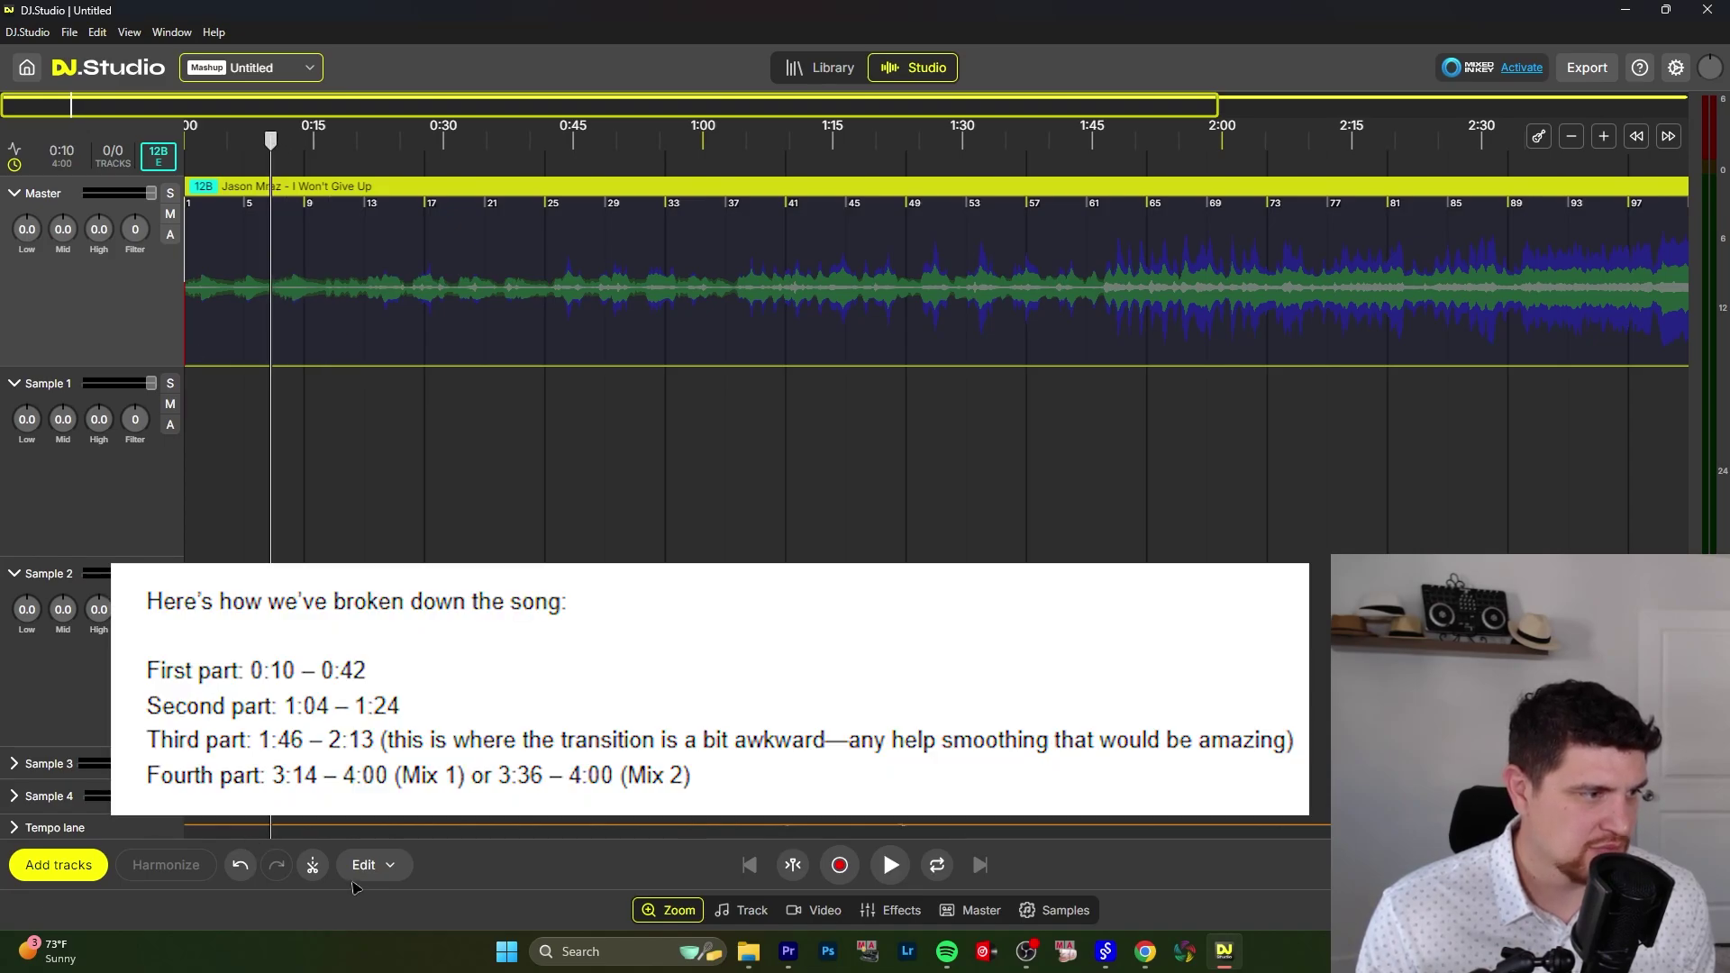
pyautogui.click(315, 872)
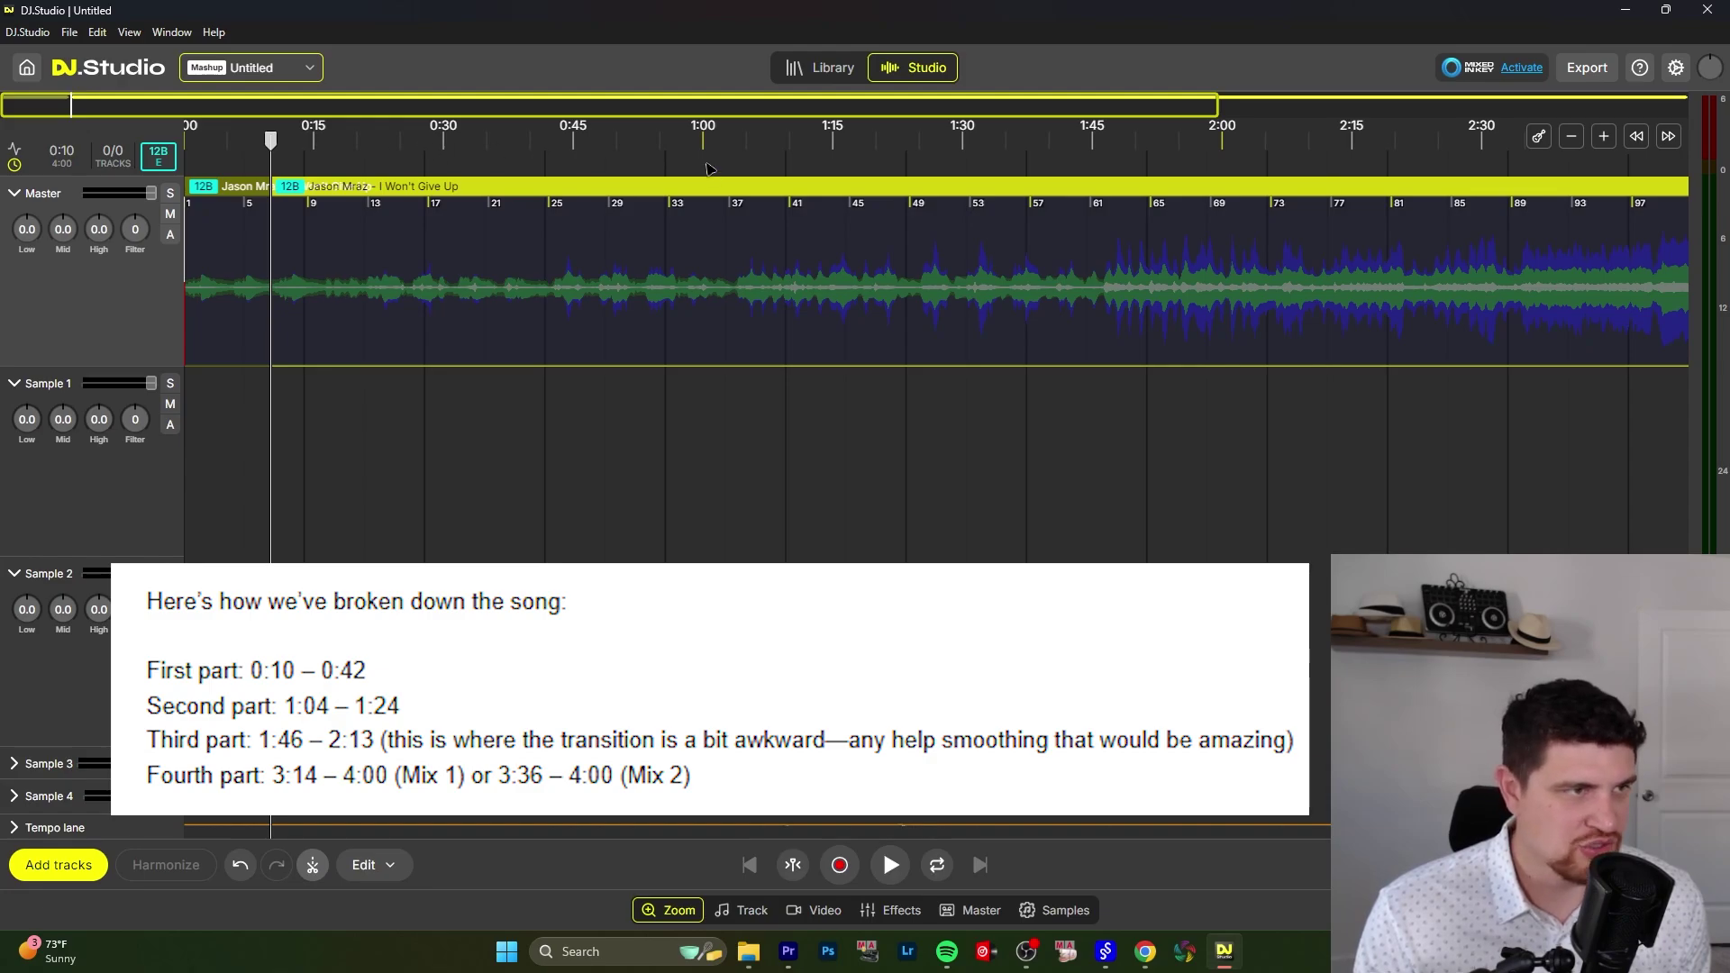
pyautogui.moveTo(709, 169); pyautogui.dragTo(551, 174)
pyautogui.press('s')
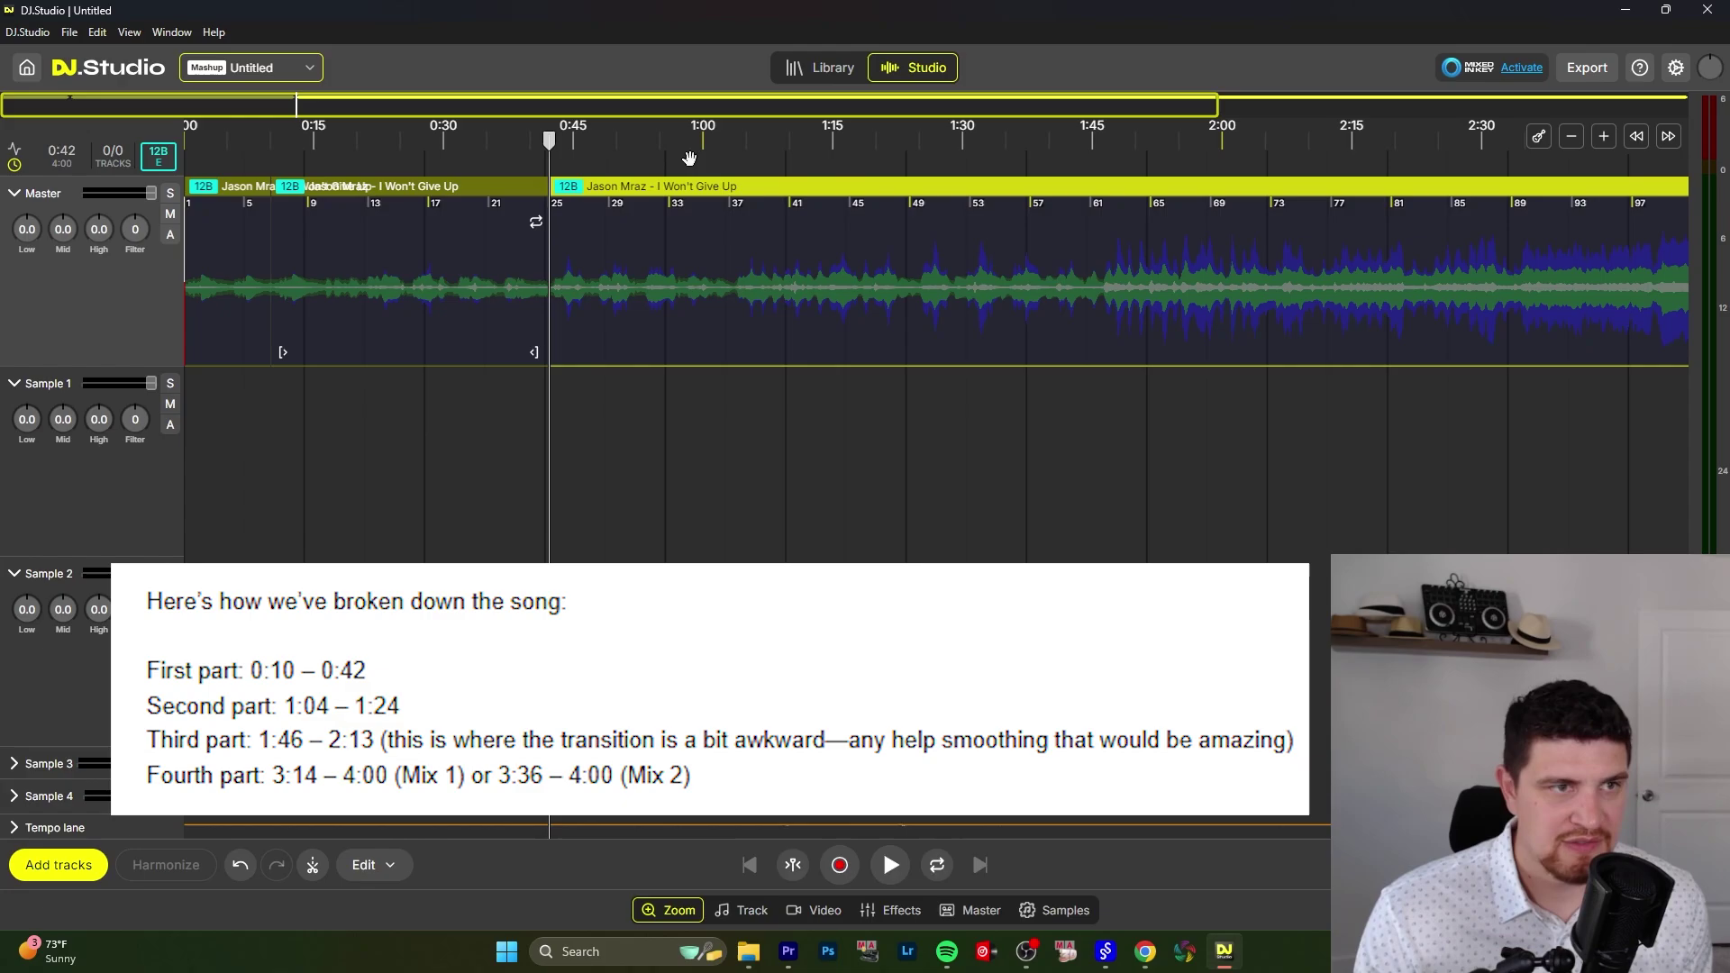
# Step: Split the track at 1:04 and delete the section between 0:42 and 1:04
pyautogui.moveTo(1069, 162); pyautogui.dragTo(737, 144)
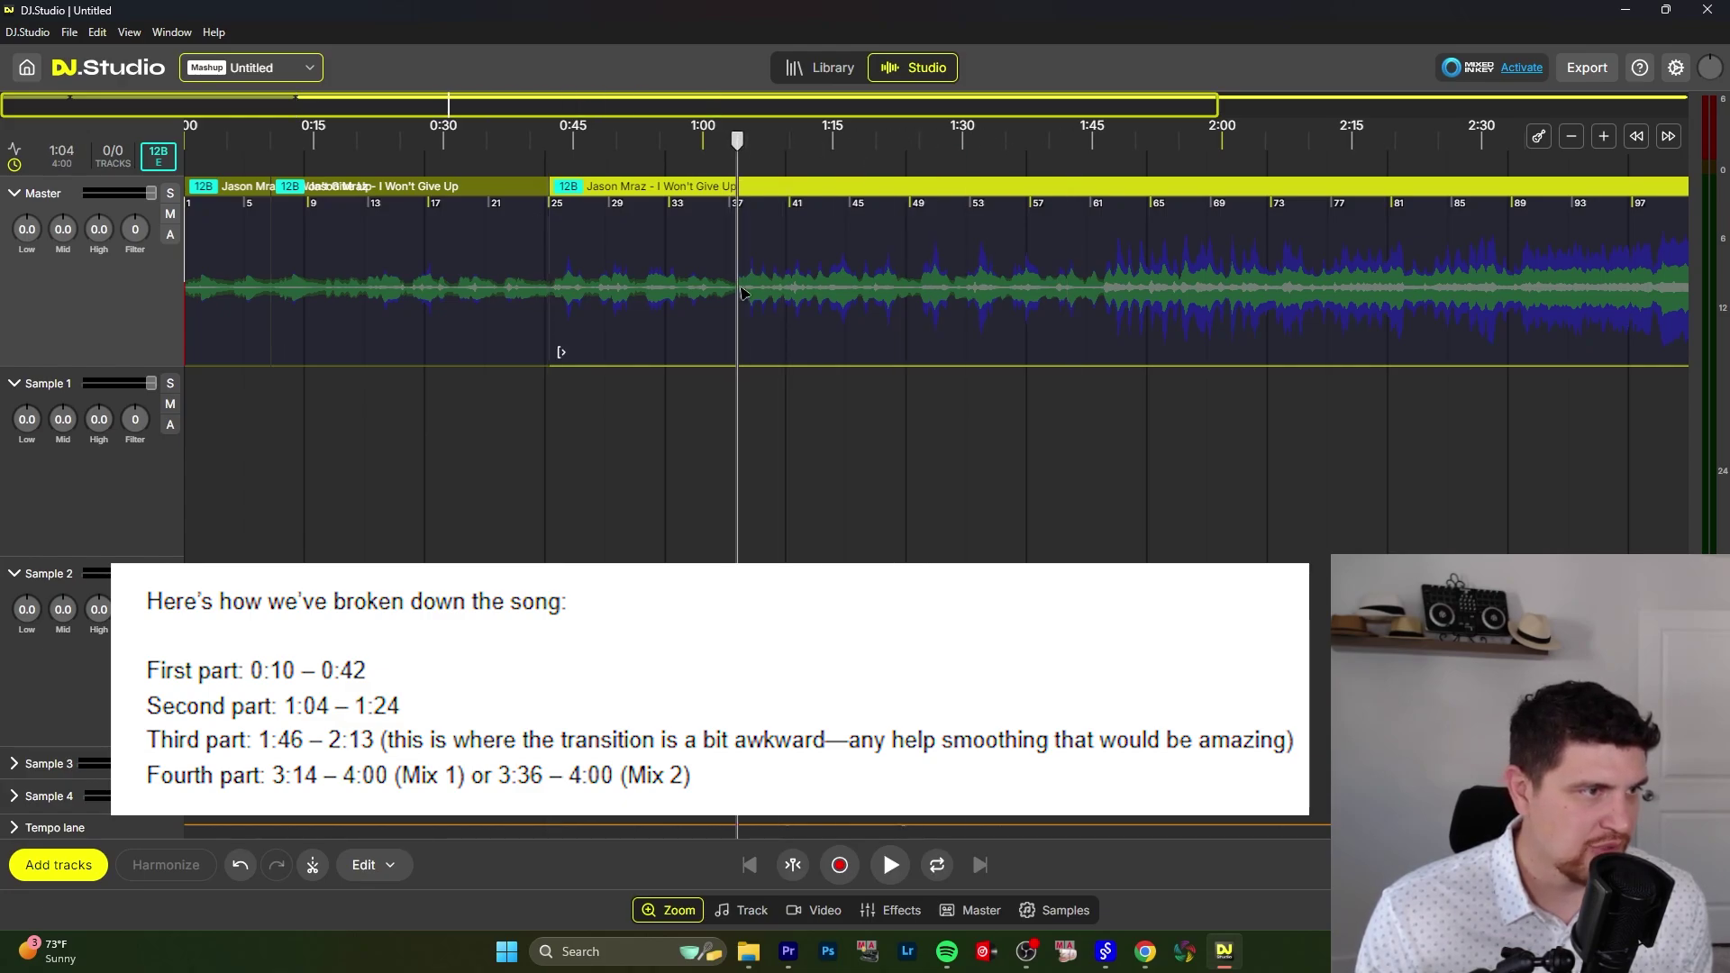
pyautogui.press('s')
pyautogui.click(677, 232)
pyautogui.press('Delete')
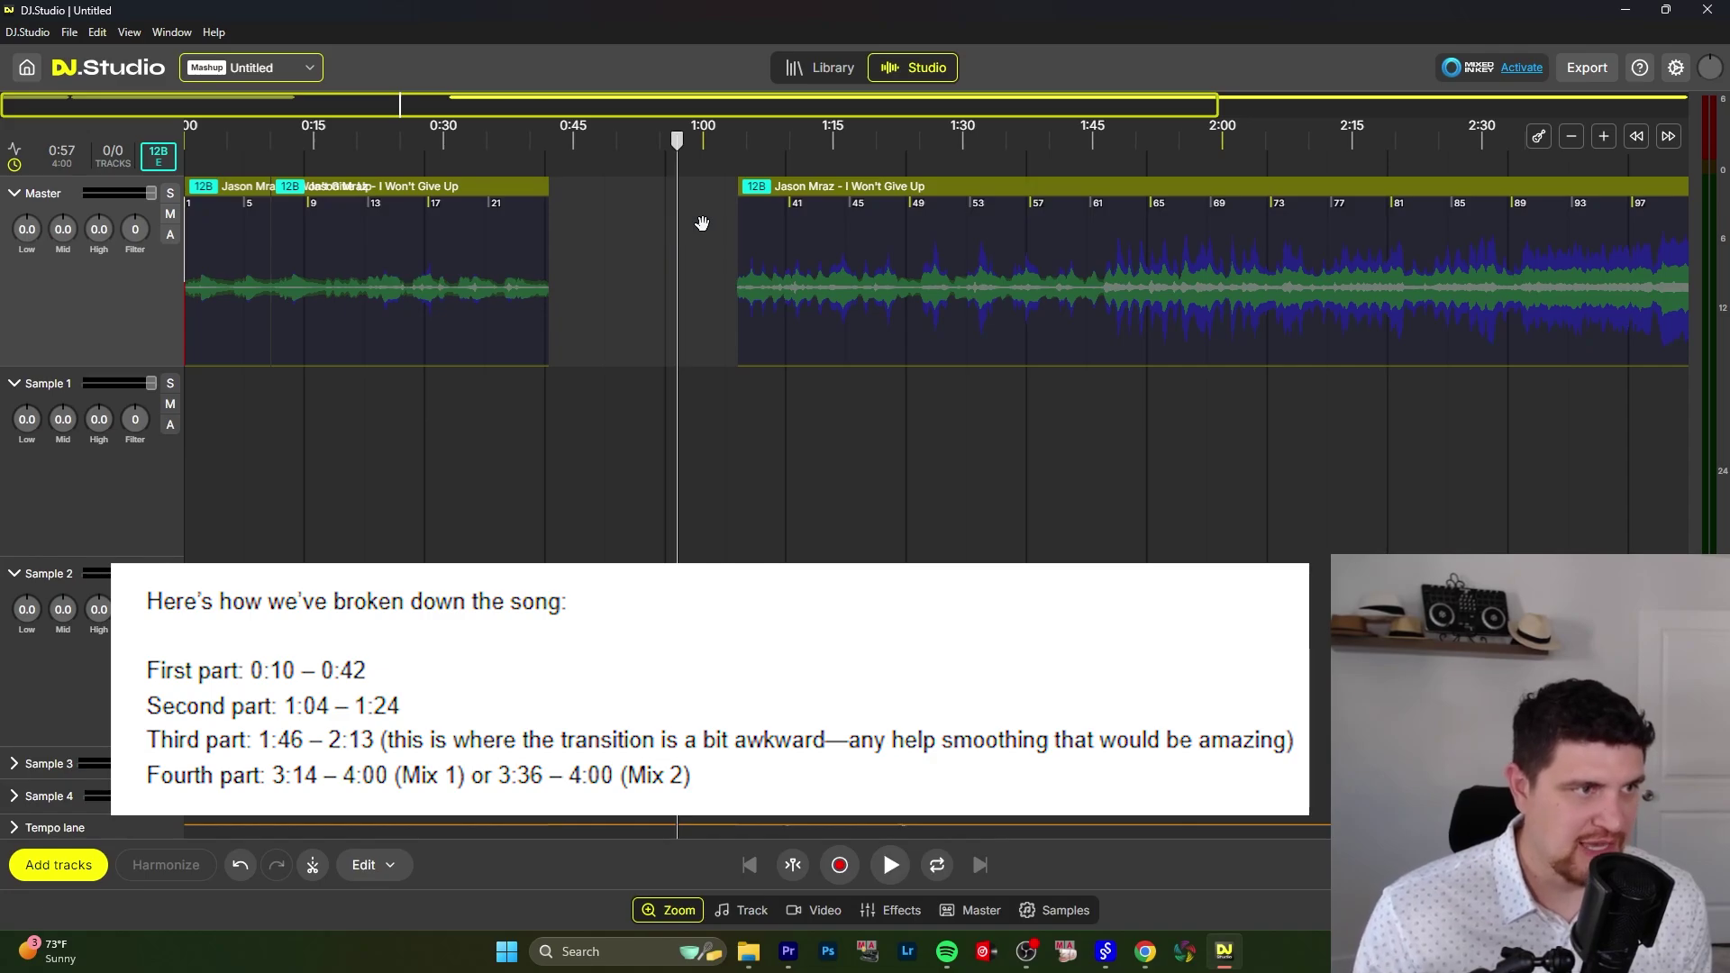
# Step: Split the Master track at 1:24 and delete the intro clip before 0:10
pyautogui.click(913, 142)
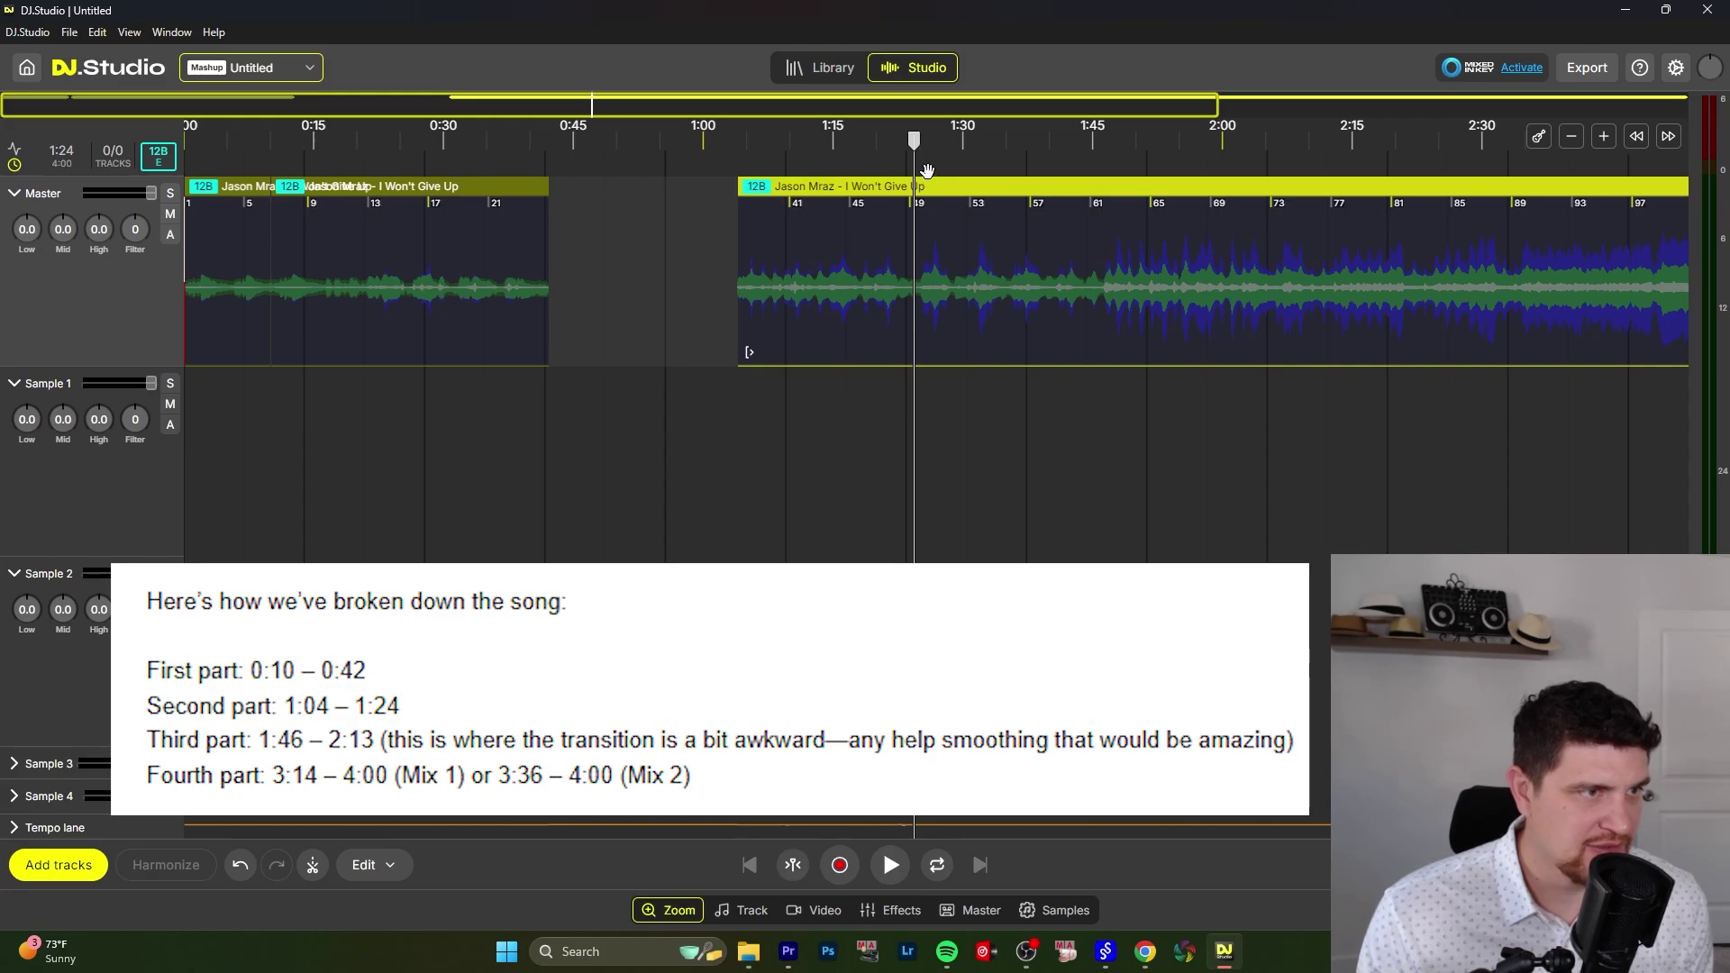
pyautogui.press('s')
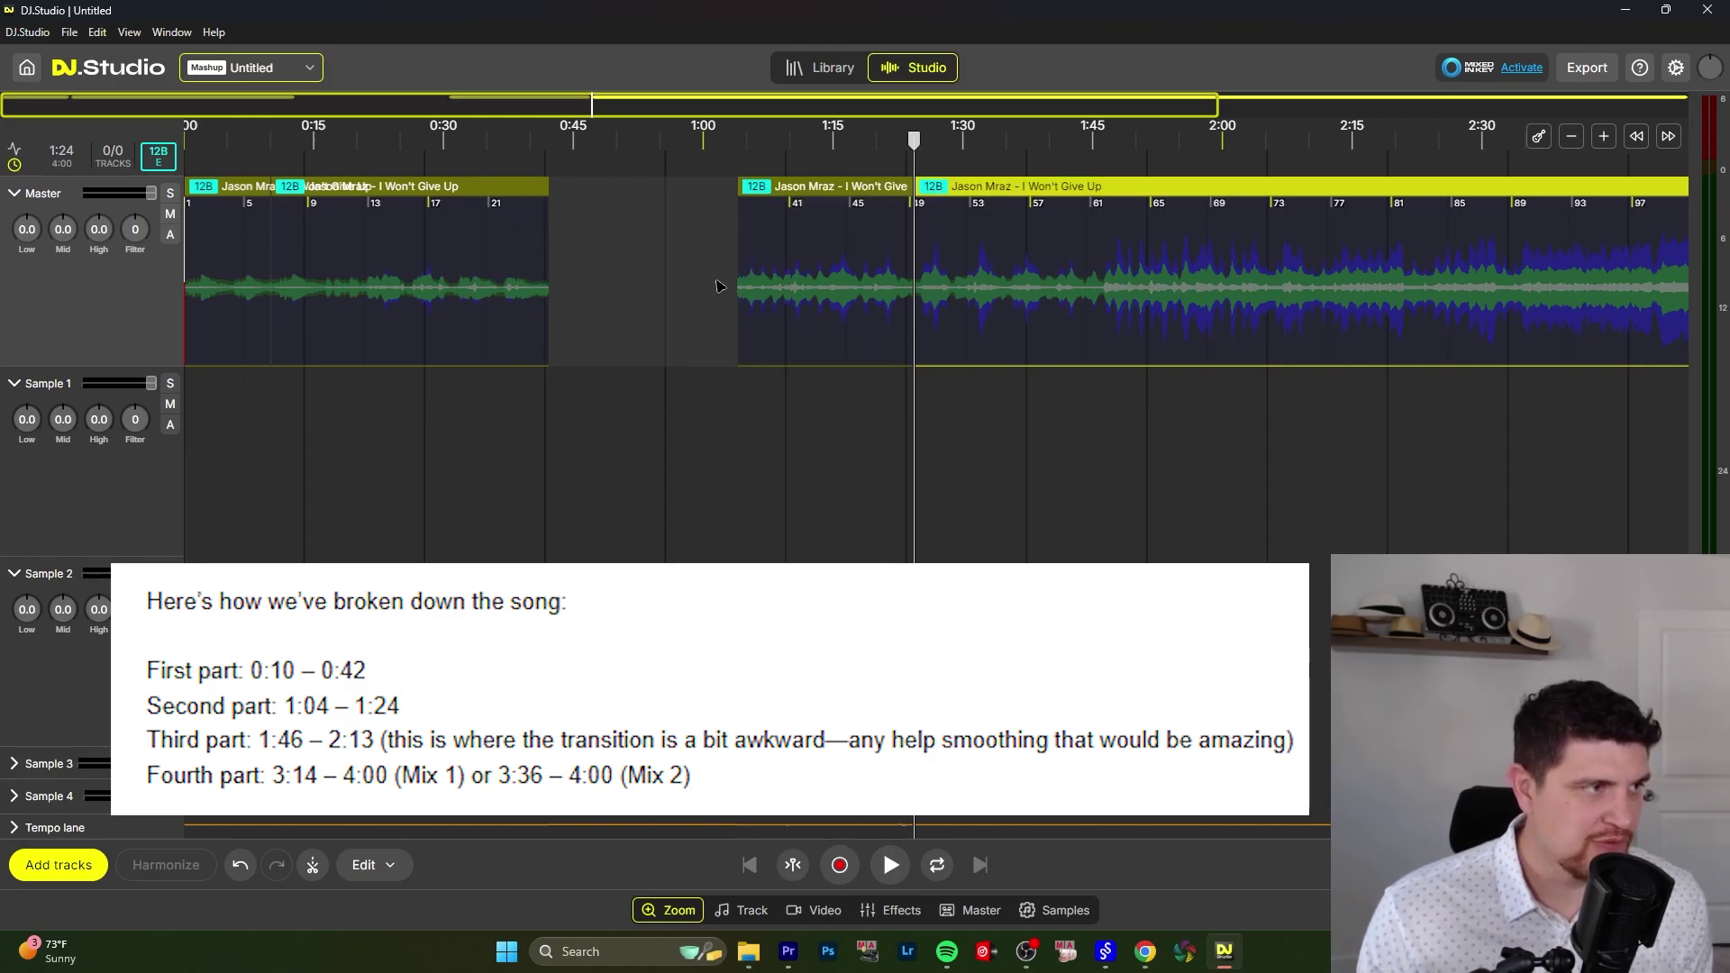
pyautogui.click(226, 235)
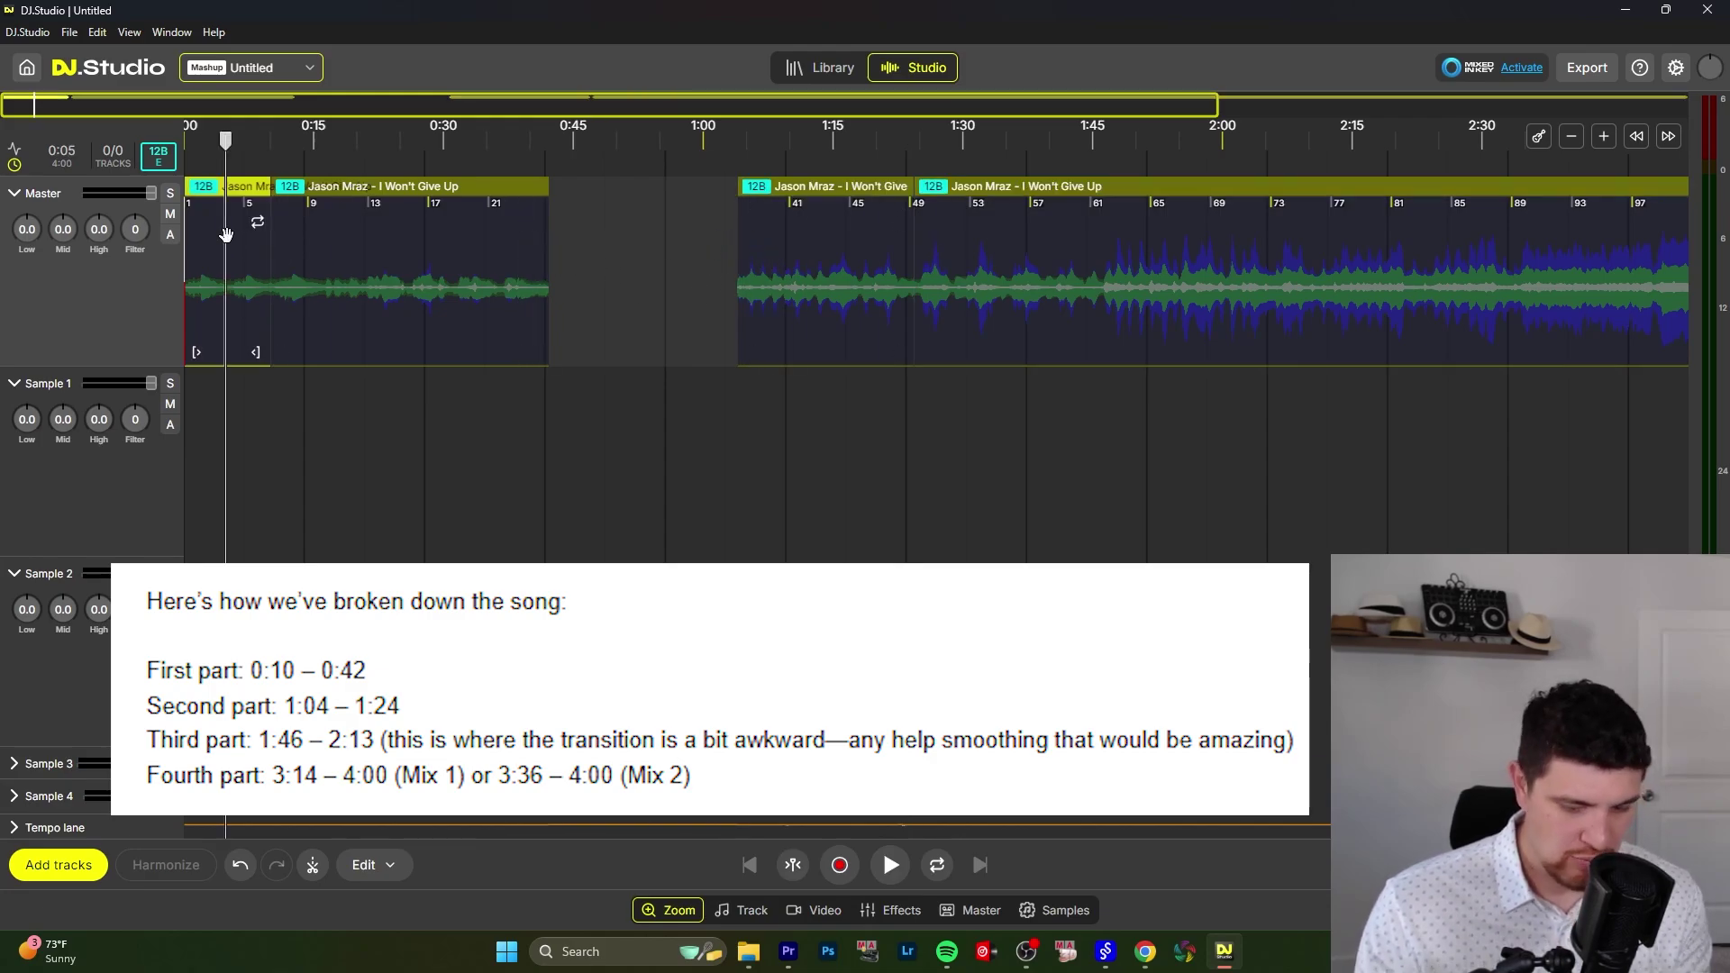
pyautogui.press('Delete')
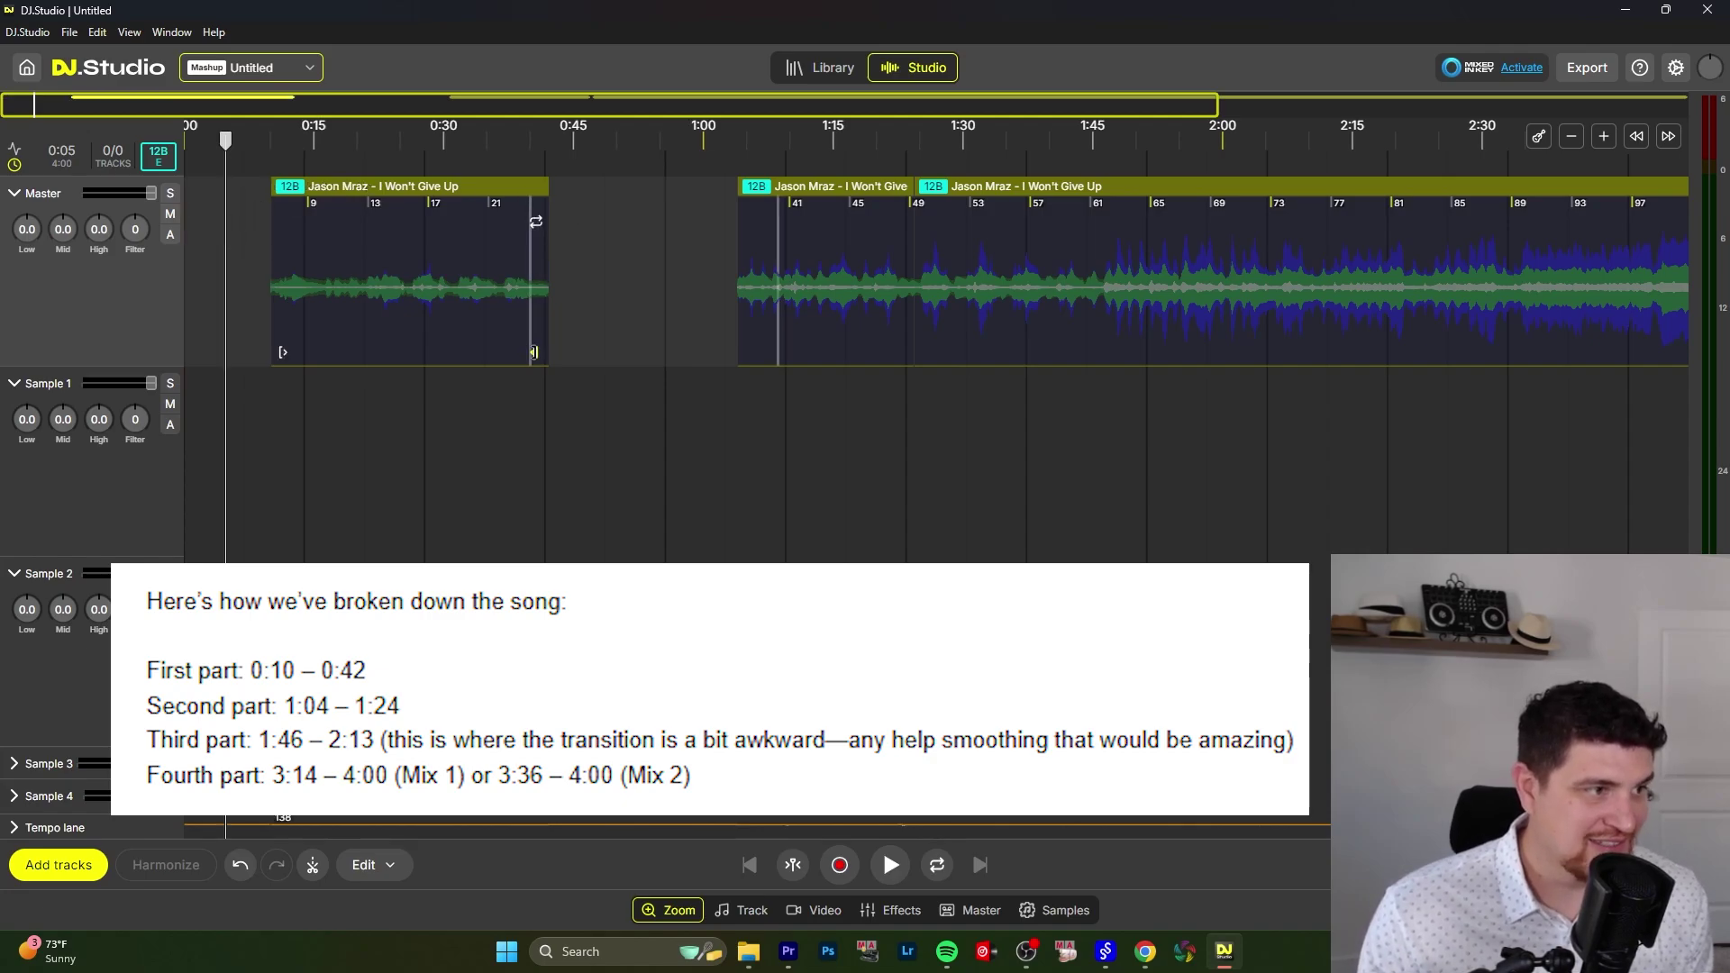
pyautogui.moveTo(535, 352); pyautogui.dragTo(592, 353)
pyautogui.hotkey('ctrl', 'z')
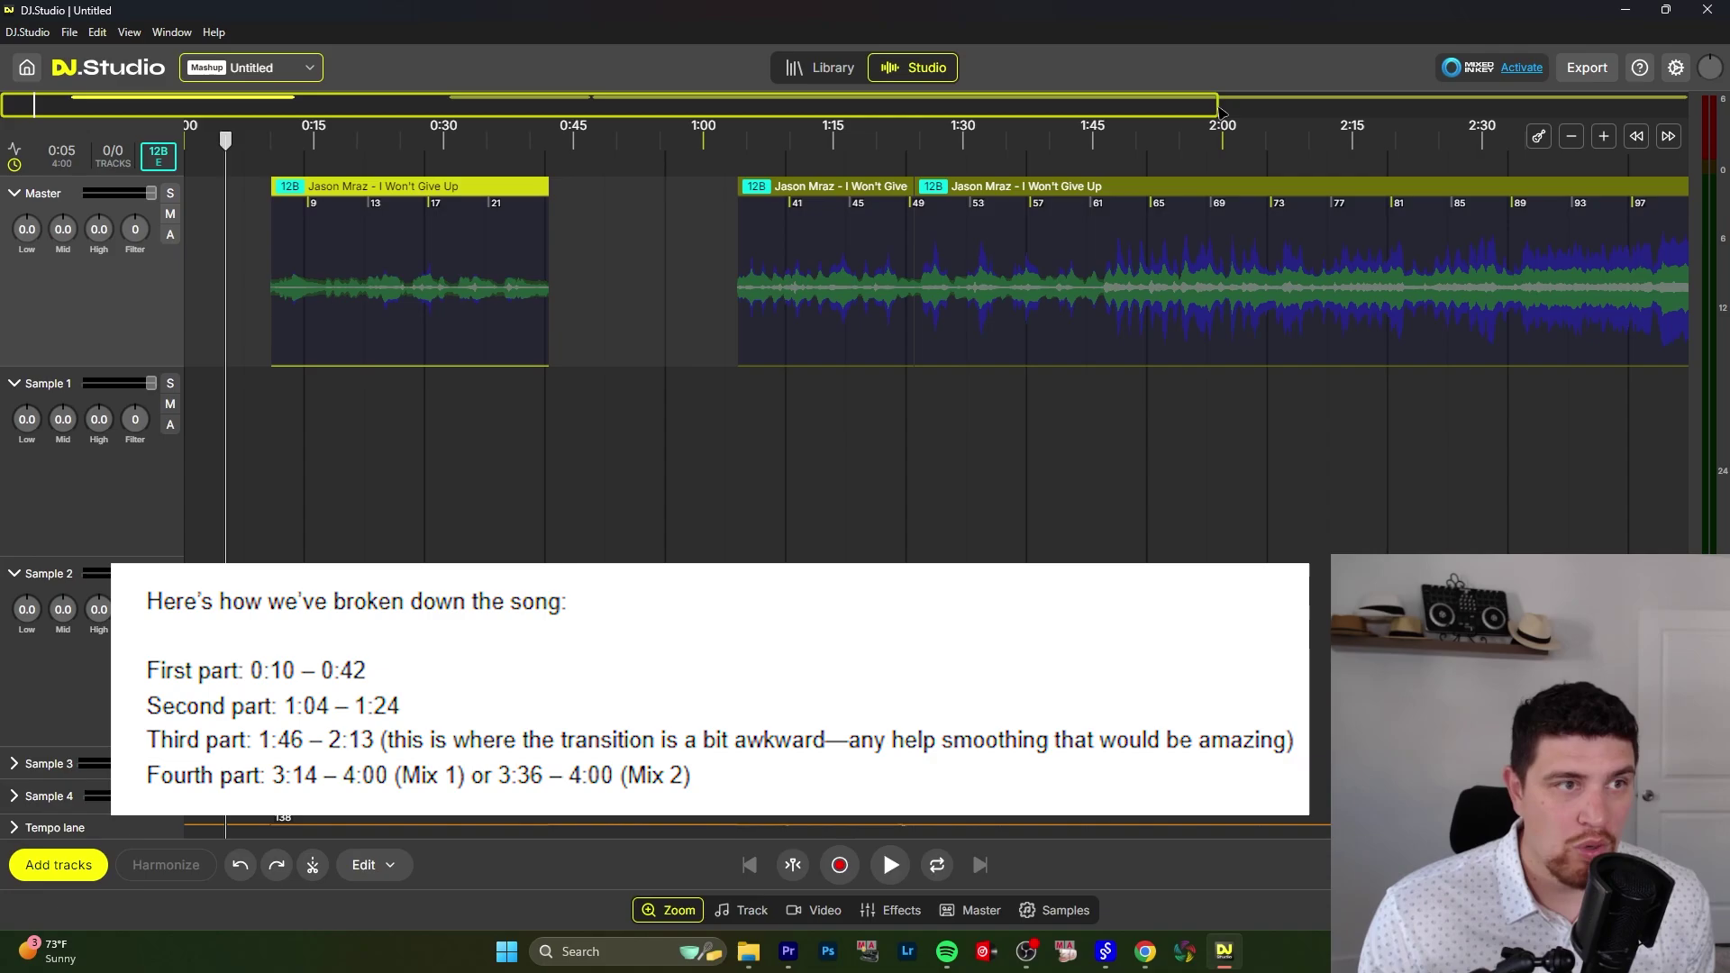
# Step: Split the Master track at 1:46 and 2:13 to isolate the song's third part
pyautogui.click(1101, 139)
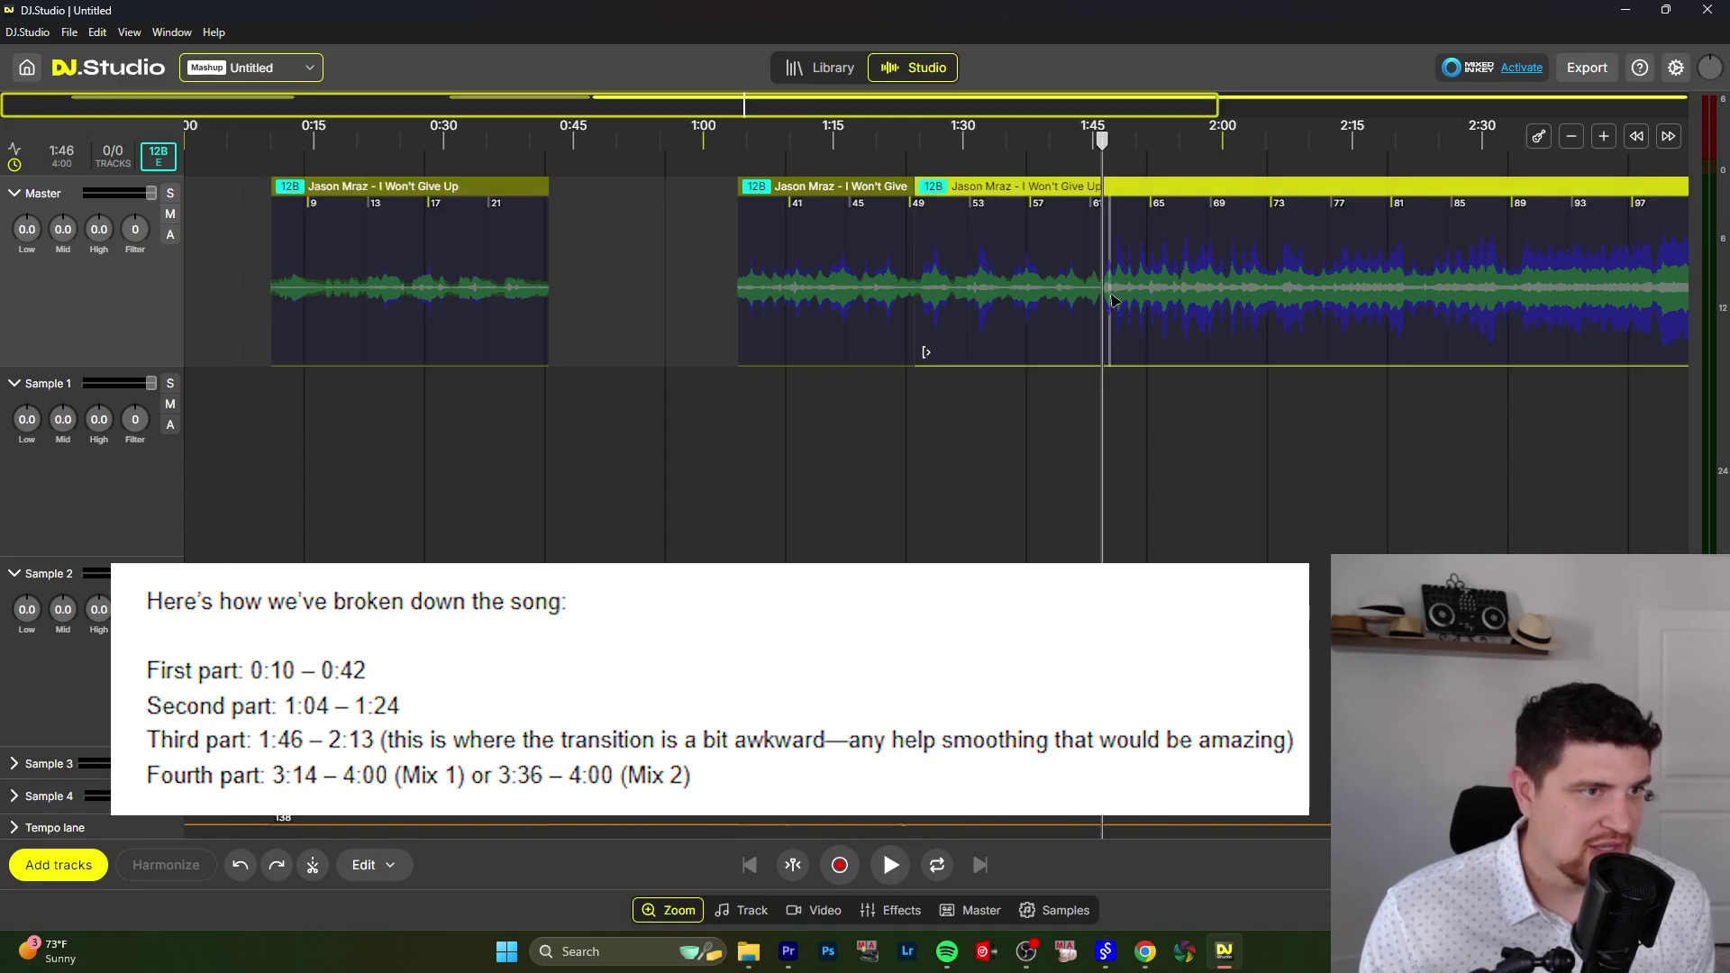
pyautogui.press('s')
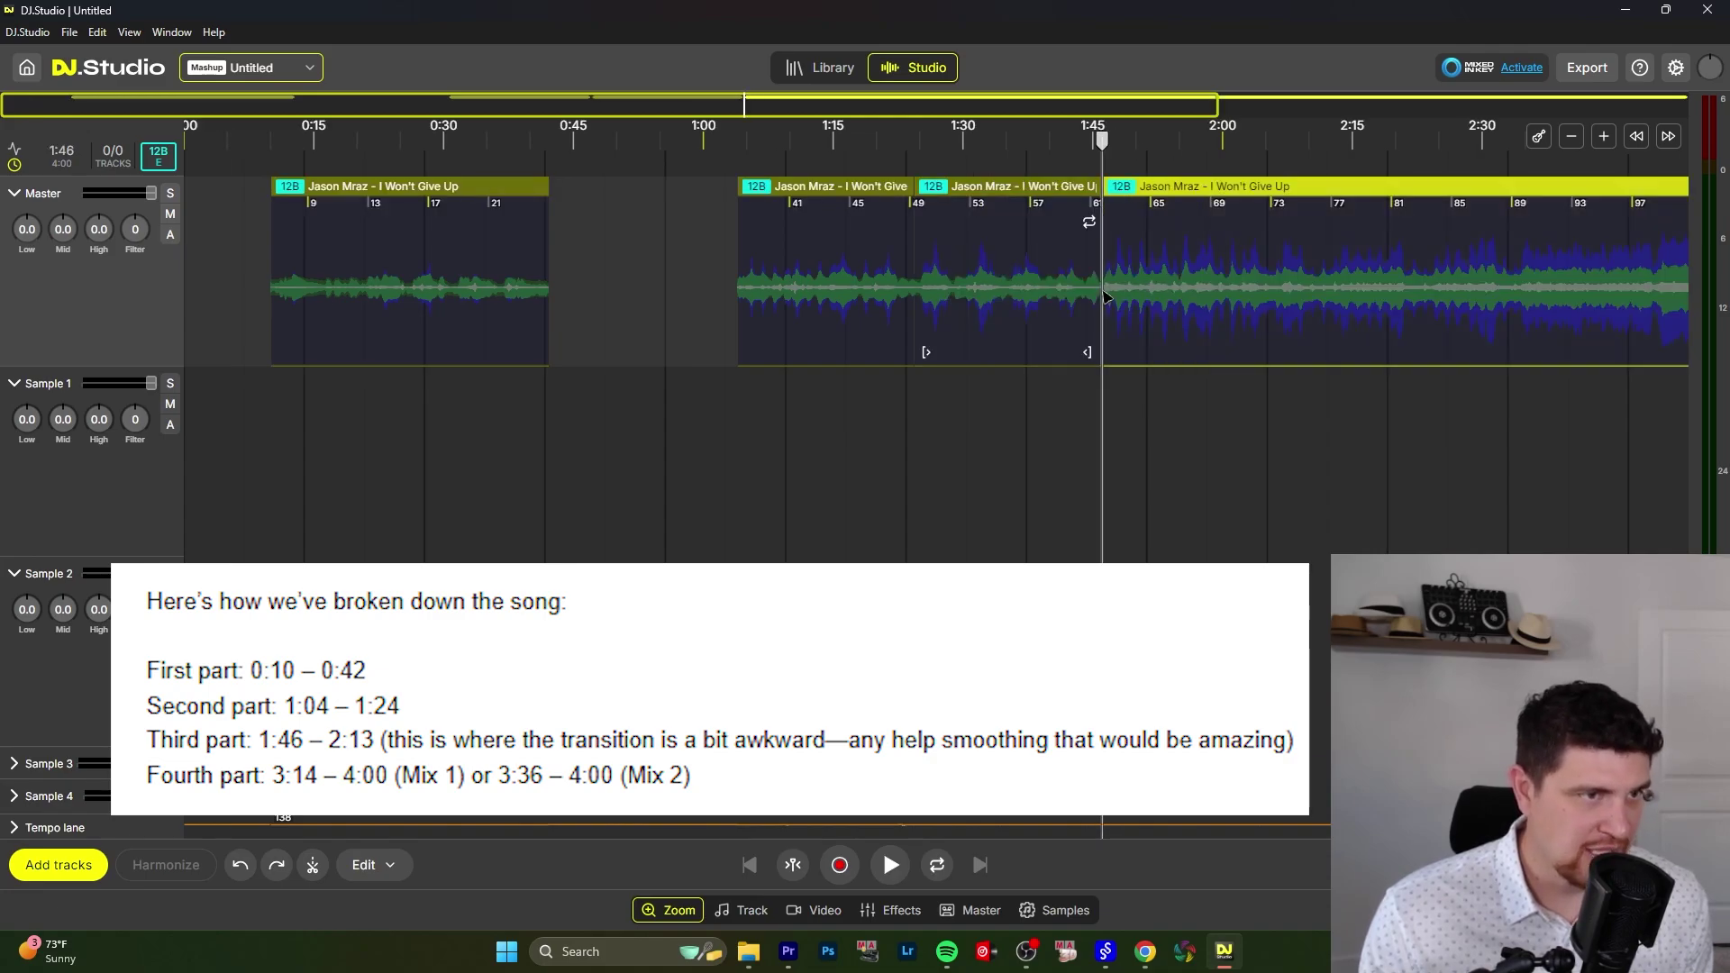
pyautogui.moveTo(1319, 141); pyautogui.dragTo(1336, 142)
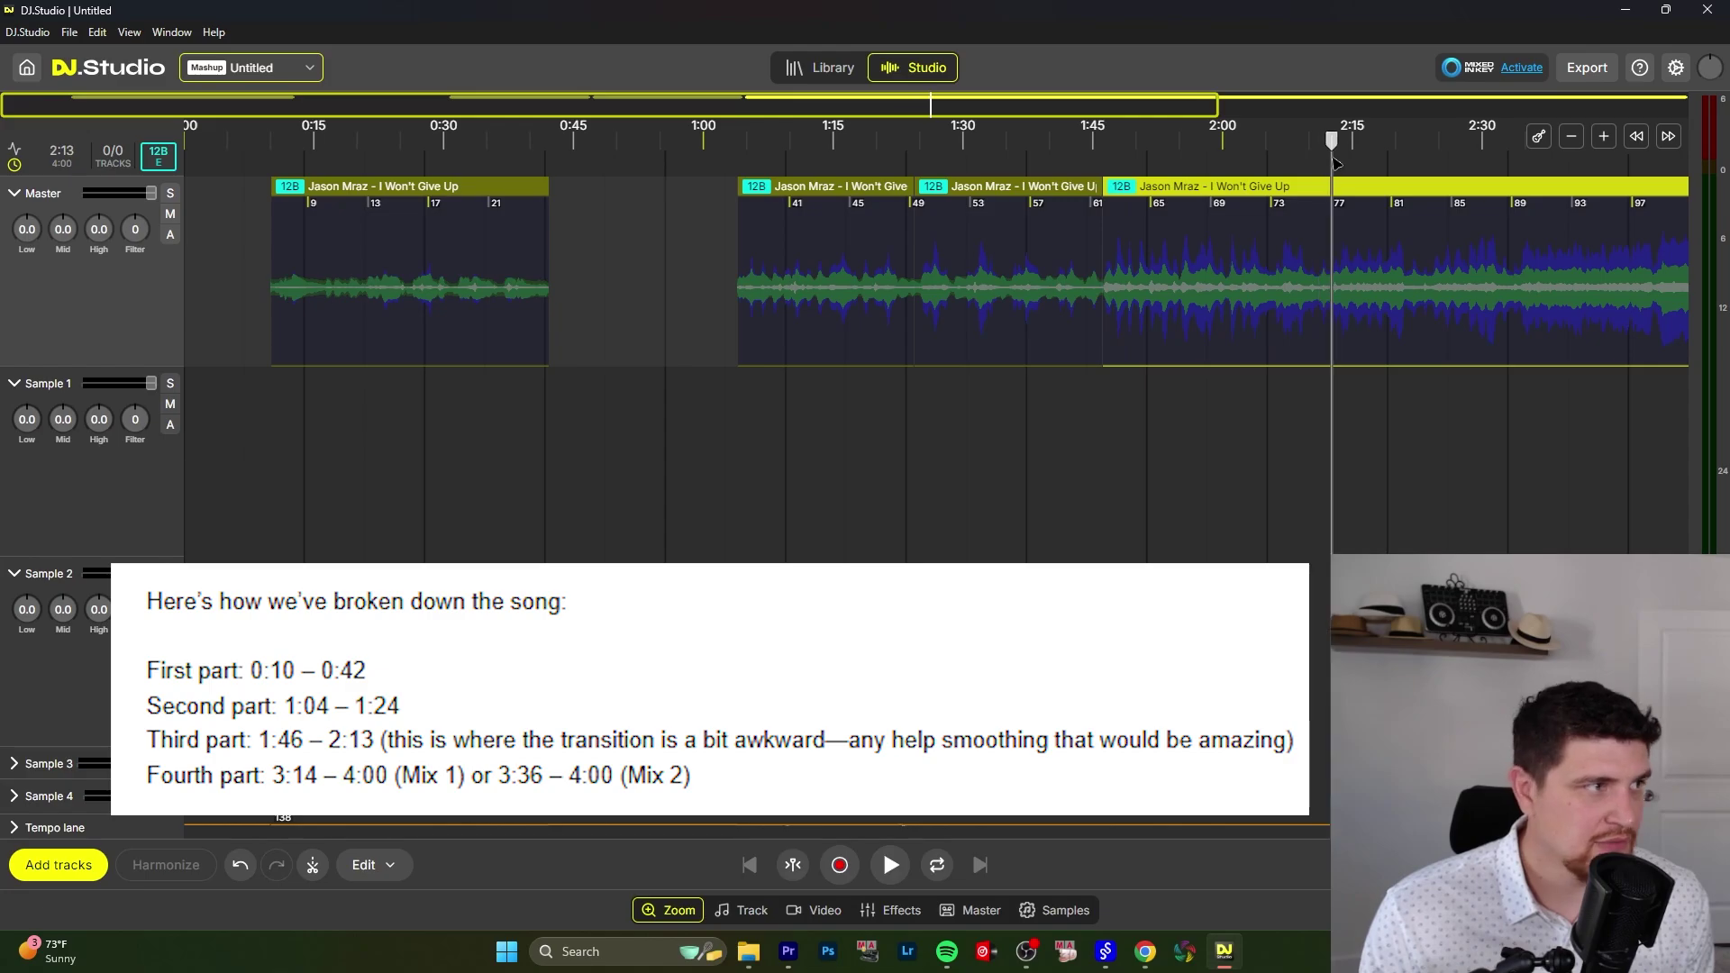
pyautogui.press('s')
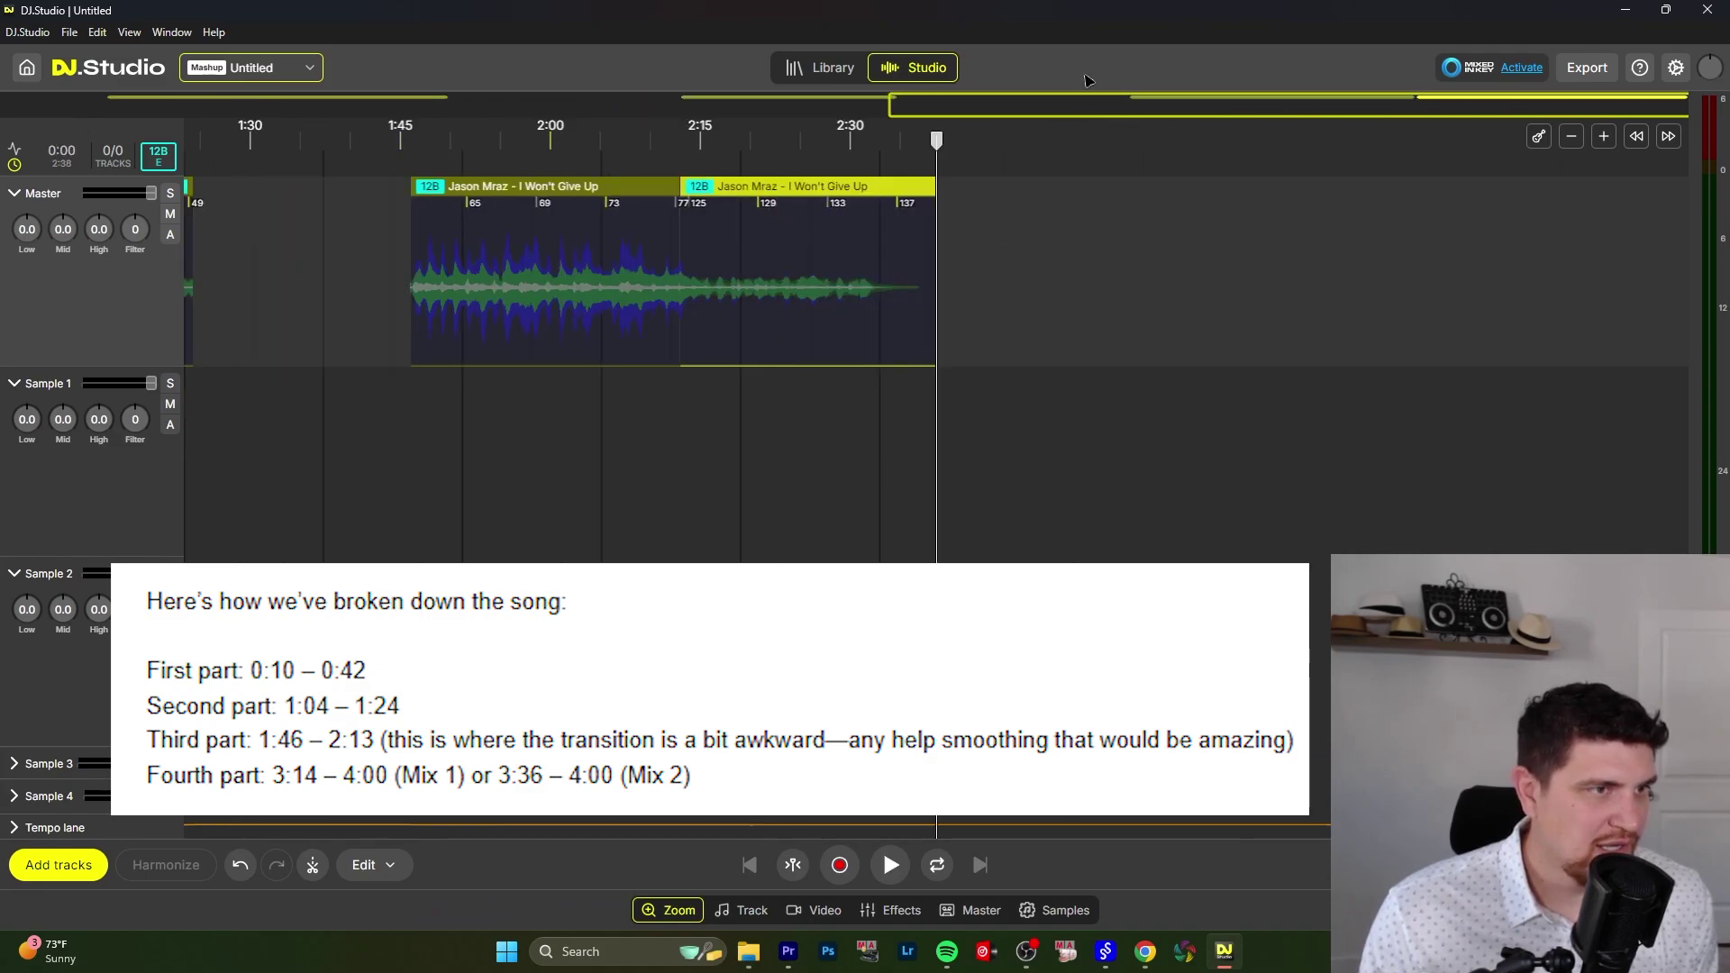
# Step: Place the third part on Master where the Sample 1 clip ends, and the final part in the Sample 1 lane right after it
pyautogui.moveTo(1081, 106); pyautogui.dragTo(1093, 163)
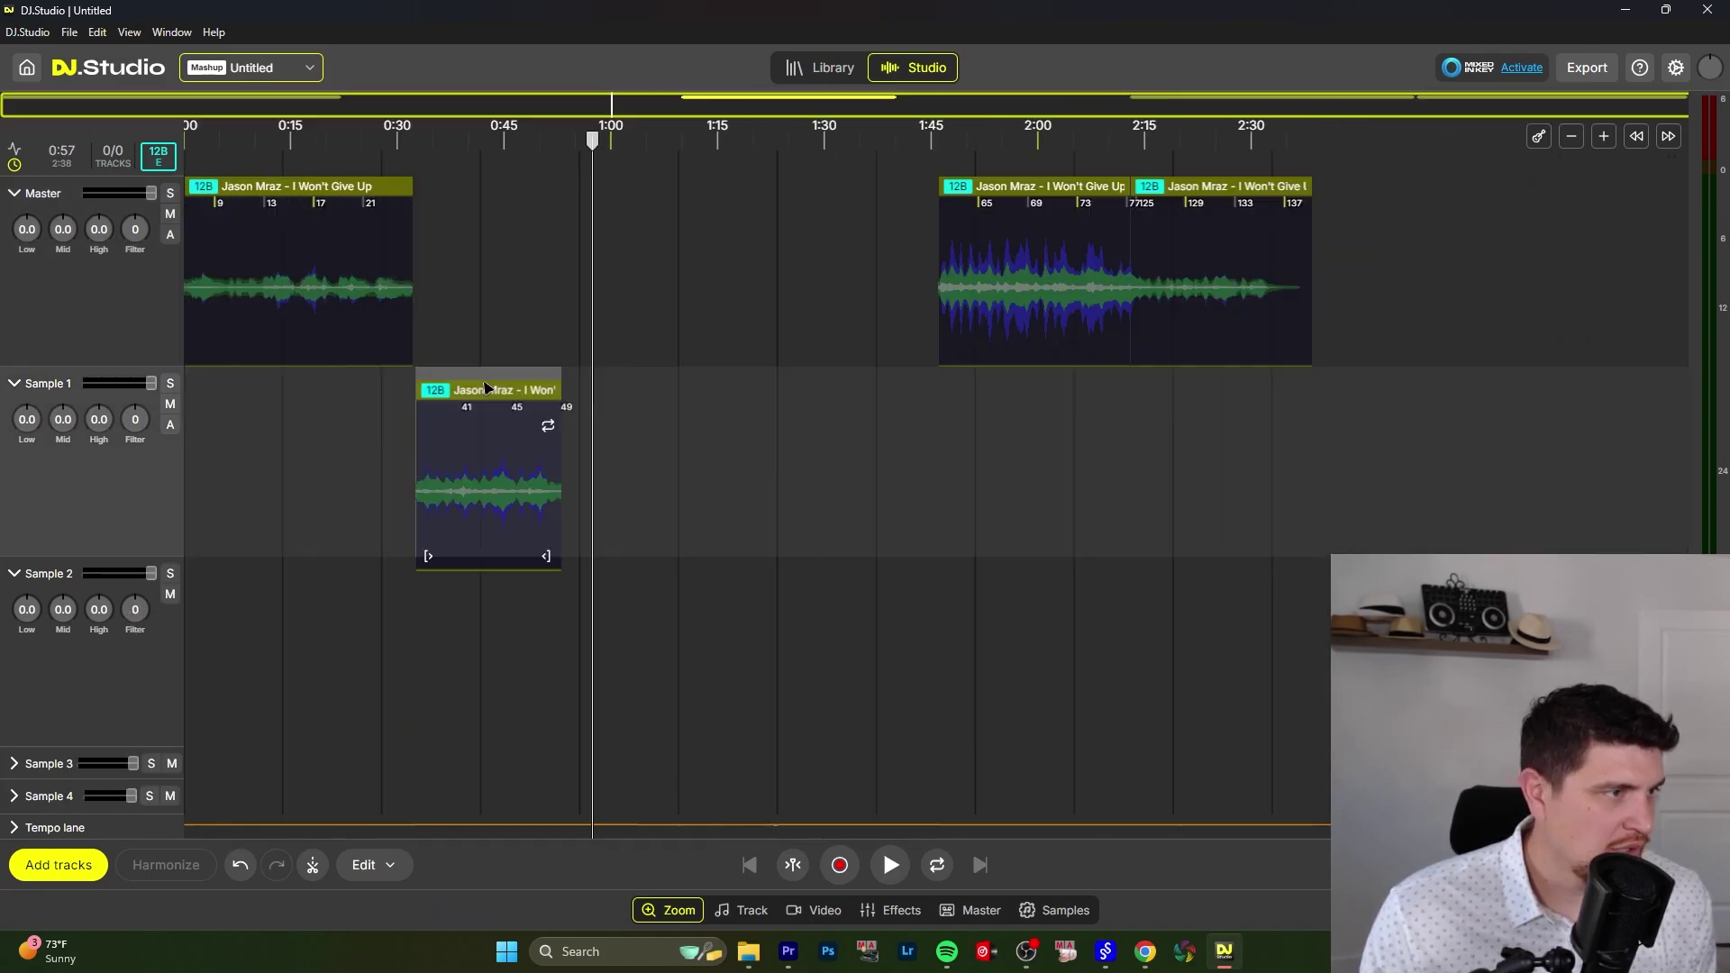
pyautogui.moveTo(1041, 185); pyautogui.dragTo(660, 184)
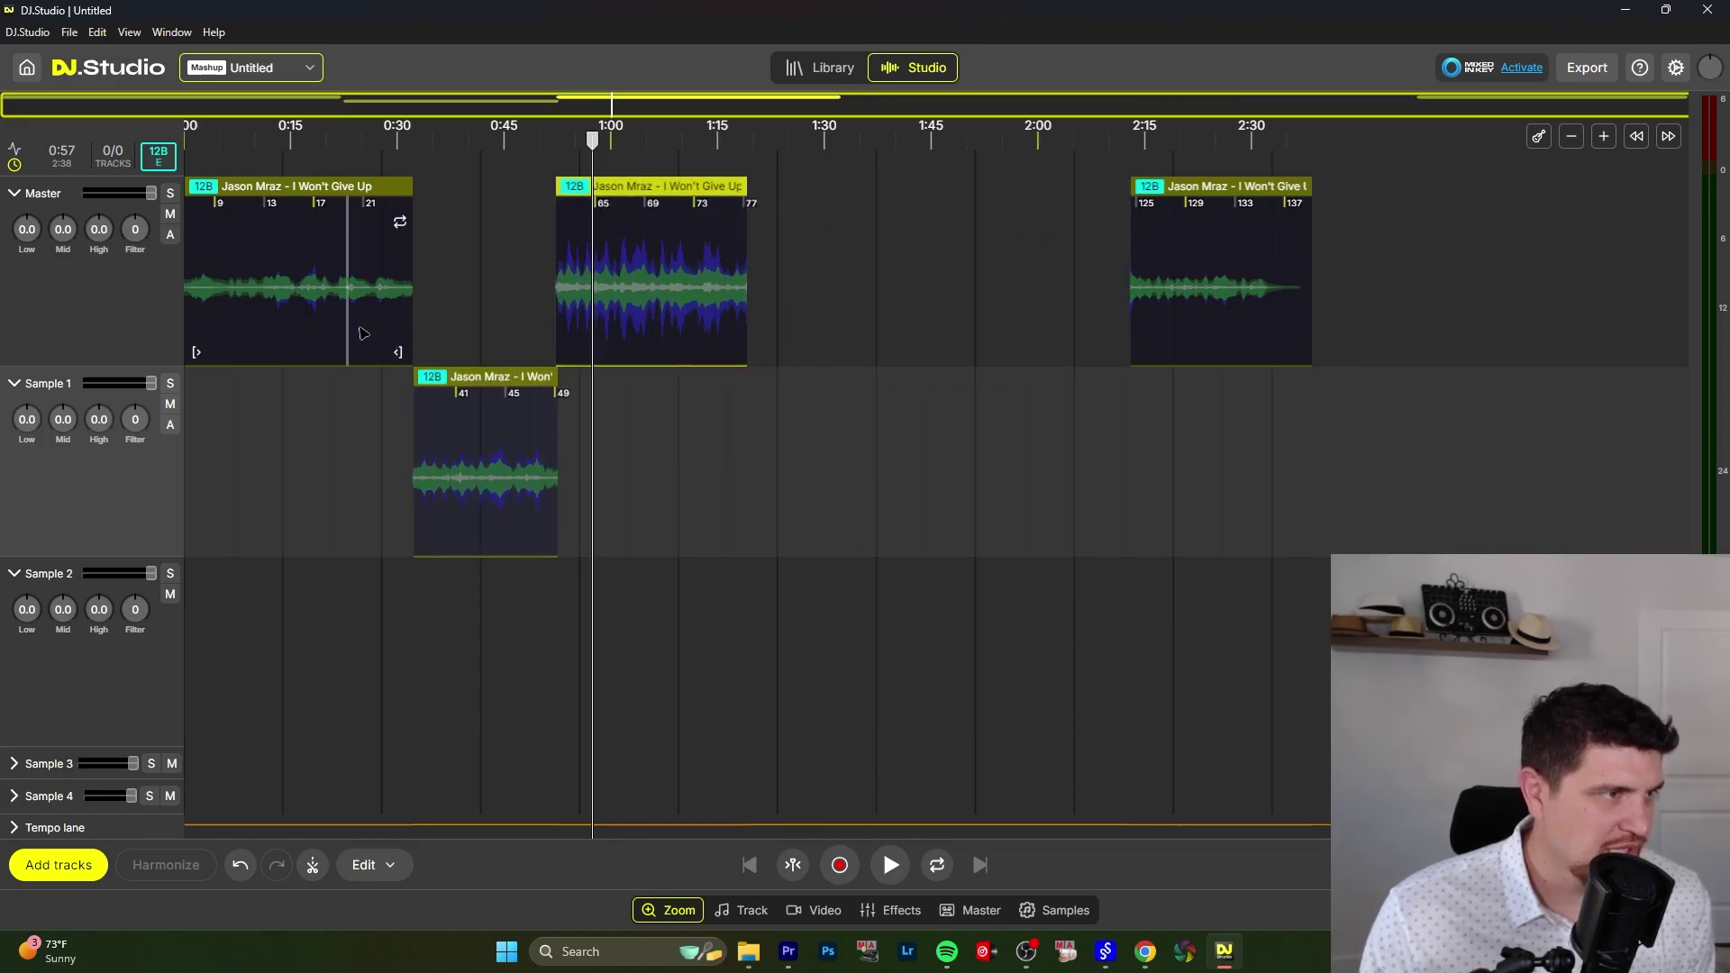
pyautogui.moveTo(1208, 186); pyautogui.dragTo(938, 205)
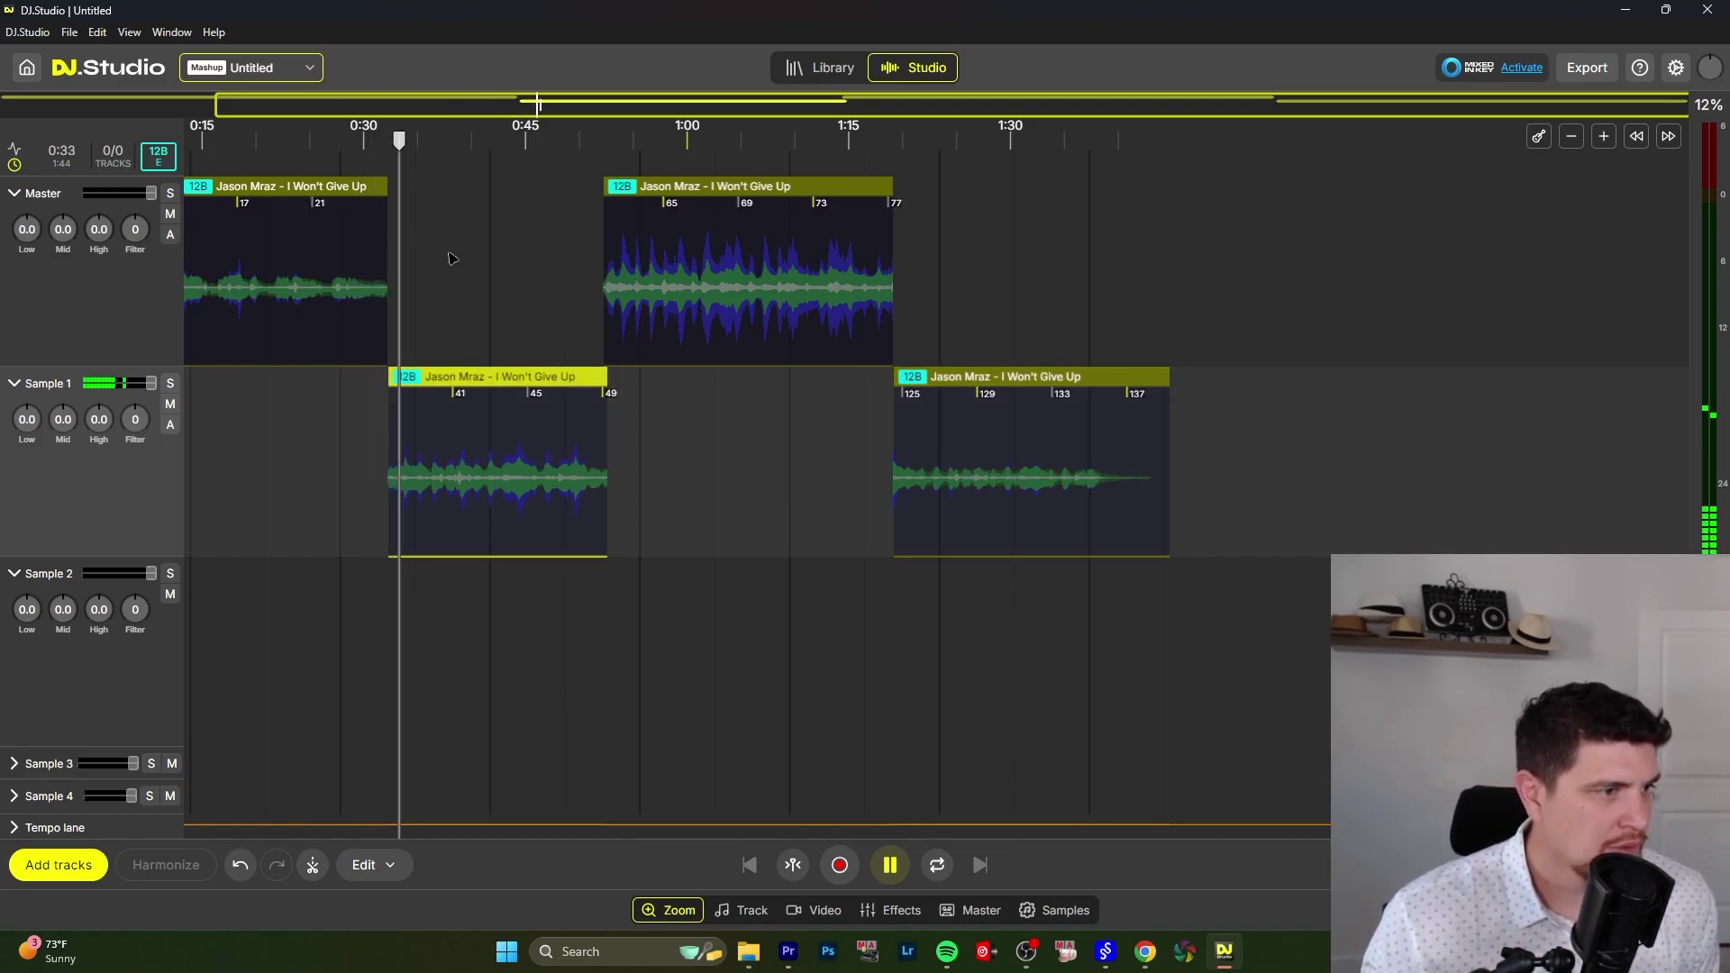
# Step: Examine the cut between the first Master clip and the Sample 1 clip, and check the actions available for the Sample 1 clip
pyautogui.press('space')
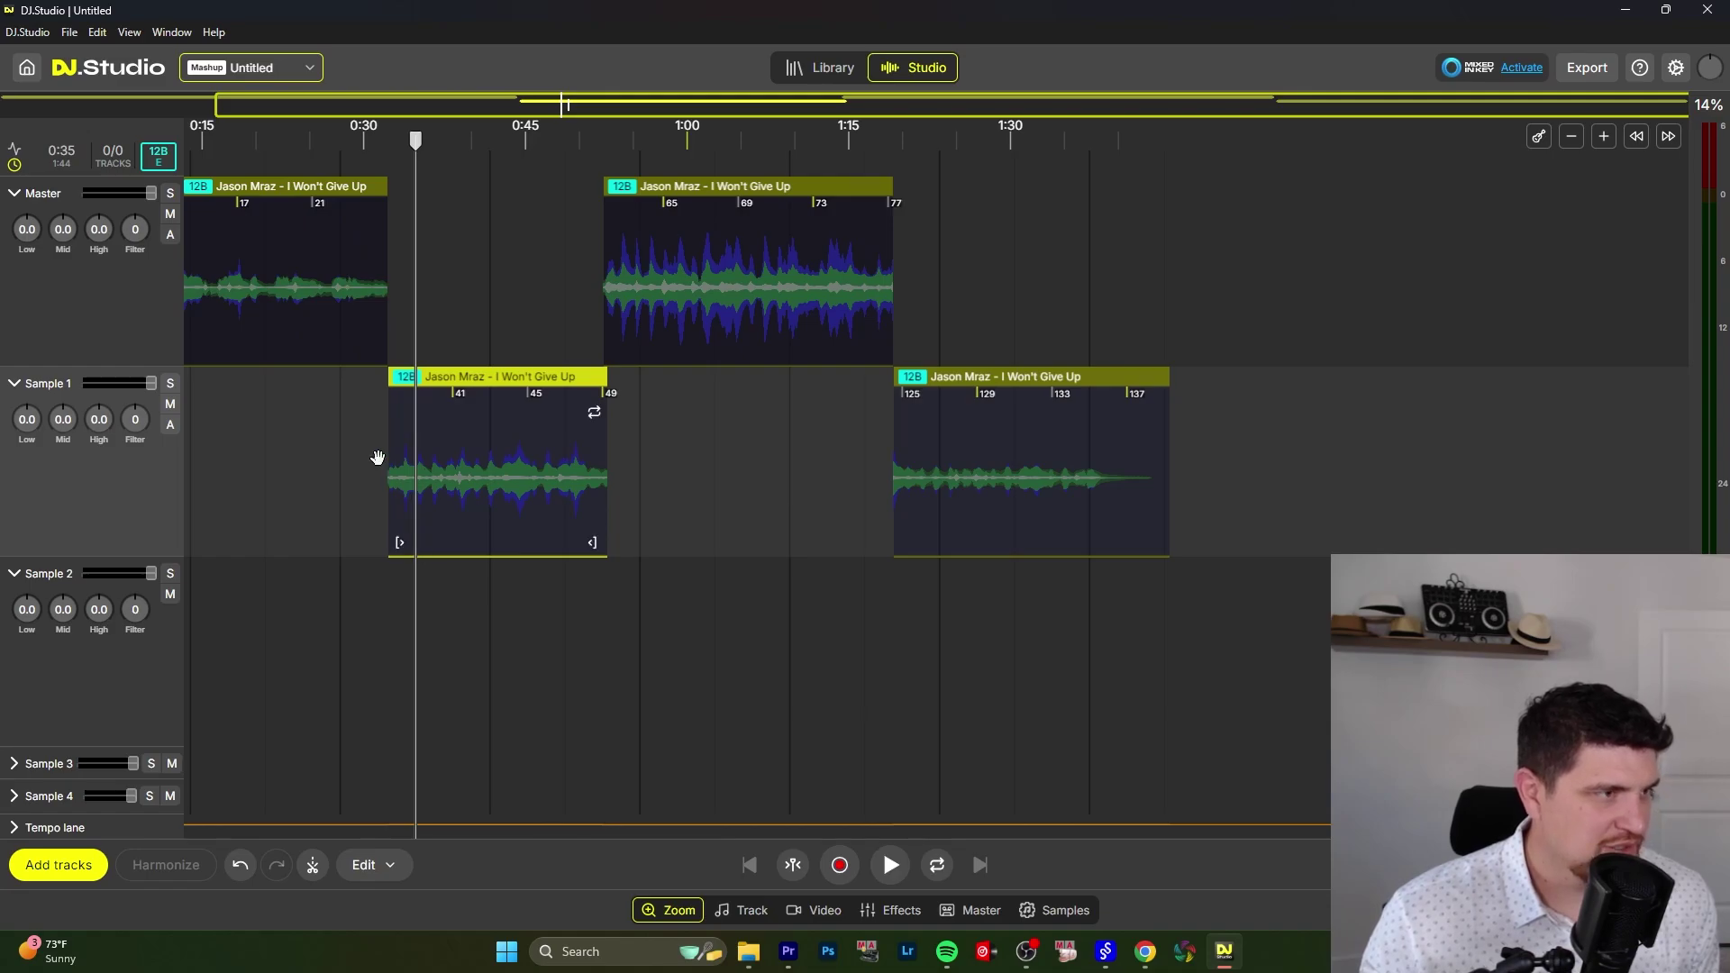
pyautogui.click(343, 457)
pyautogui.click(373, 364)
pyautogui.rightClick(447, 386)
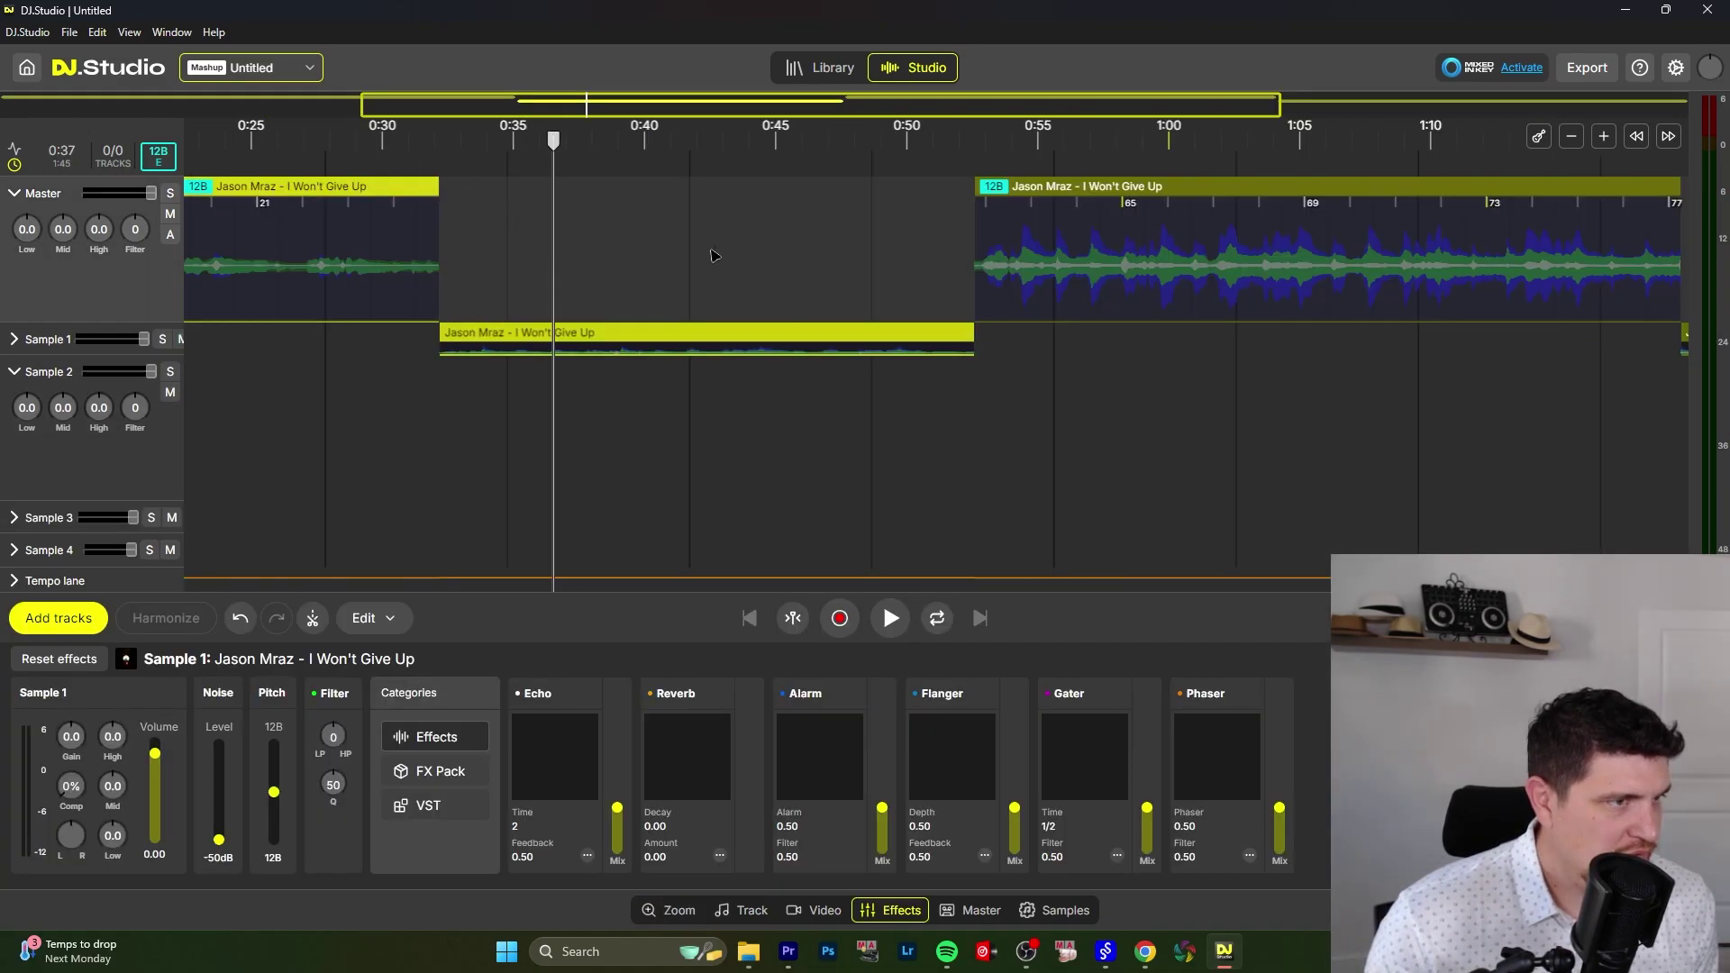
pyautogui.click(703, 257)
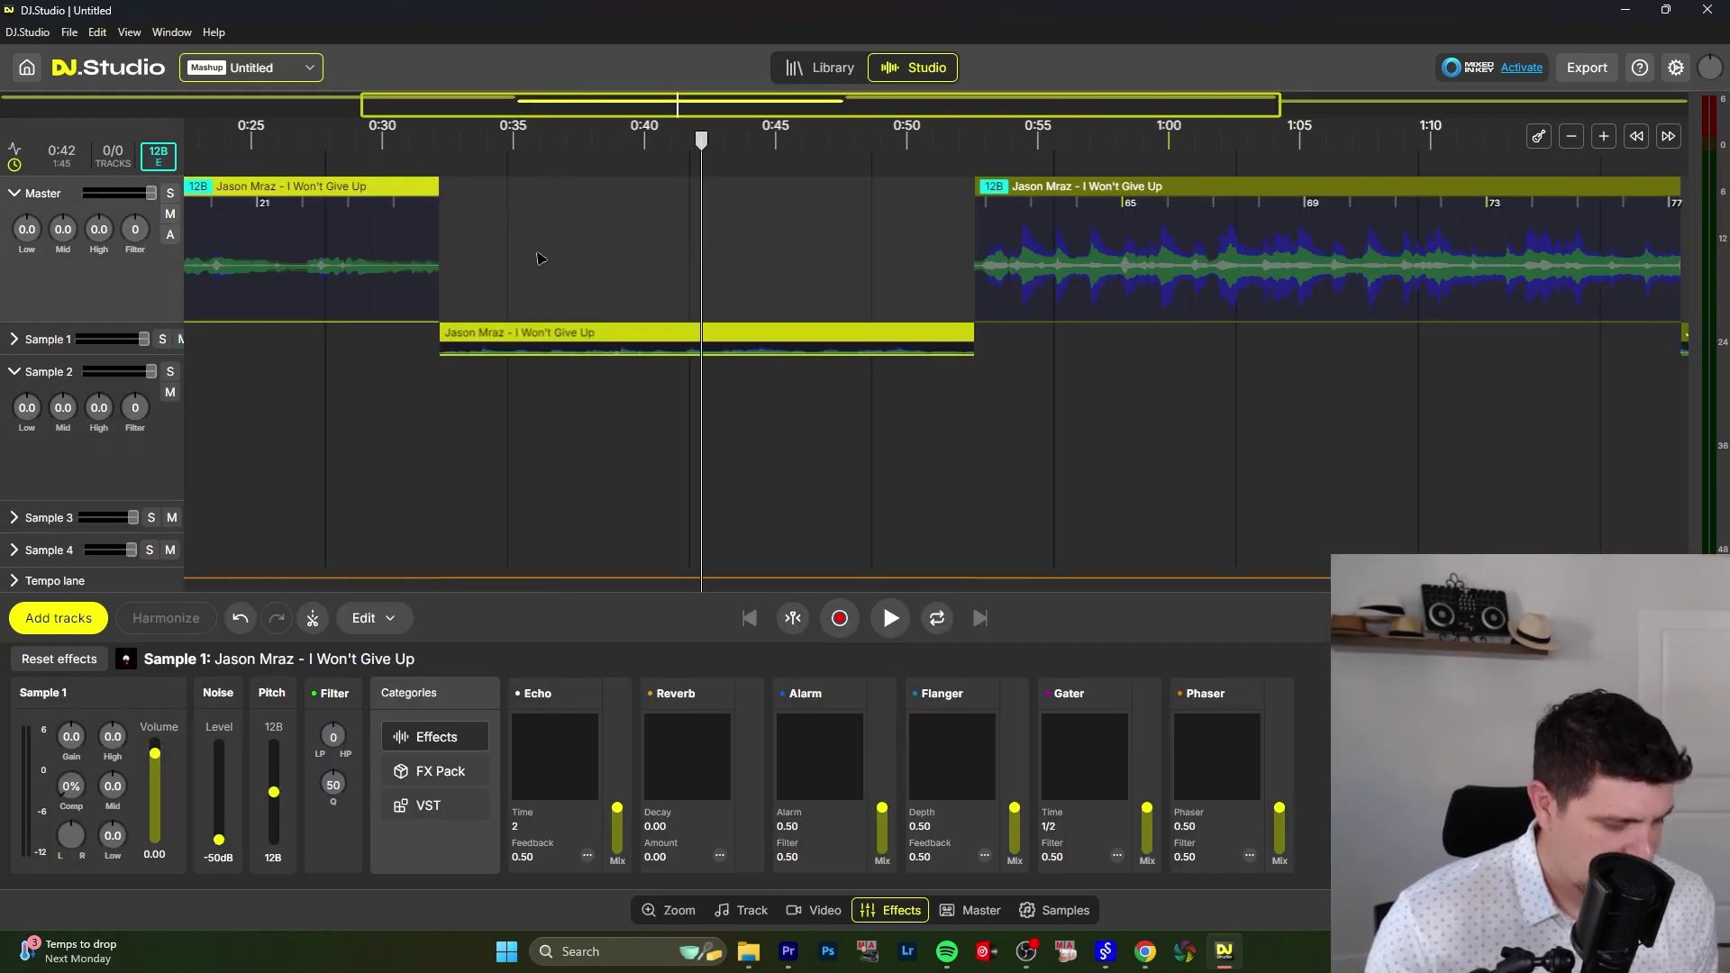
pyautogui.moveTo(517, 224); pyautogui.dragTo(398, 363)
pyautogui.rightClick(475, 335)
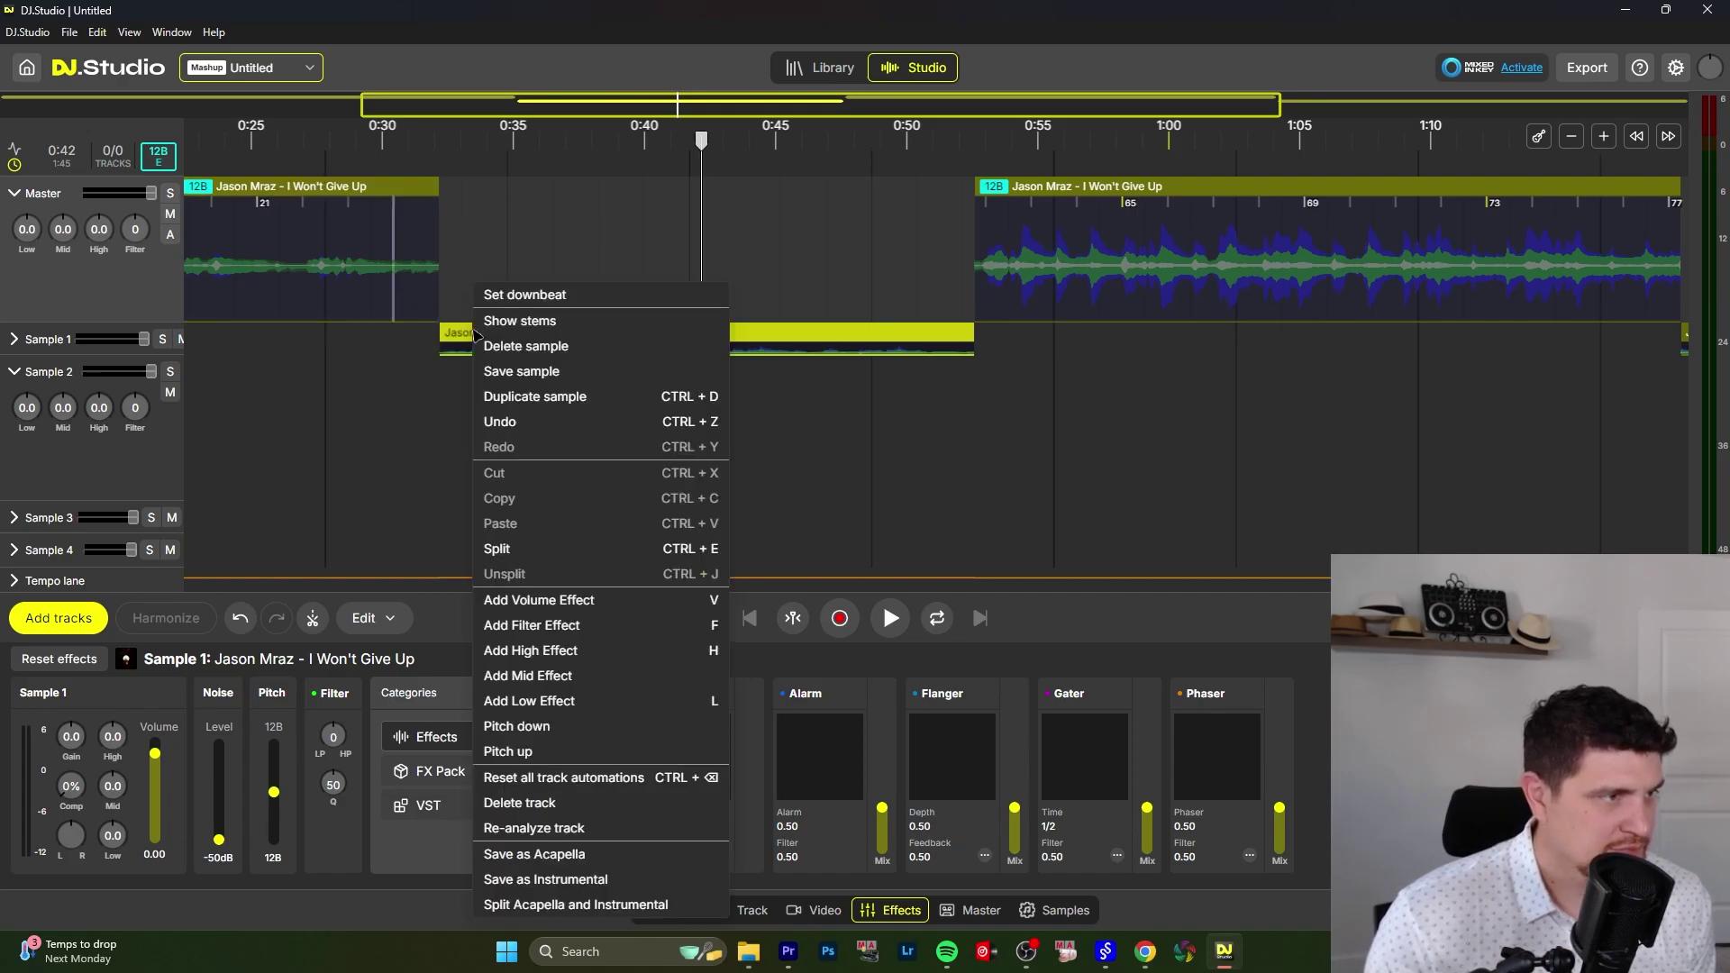
pyautogui.scroll(1, 572, 267)
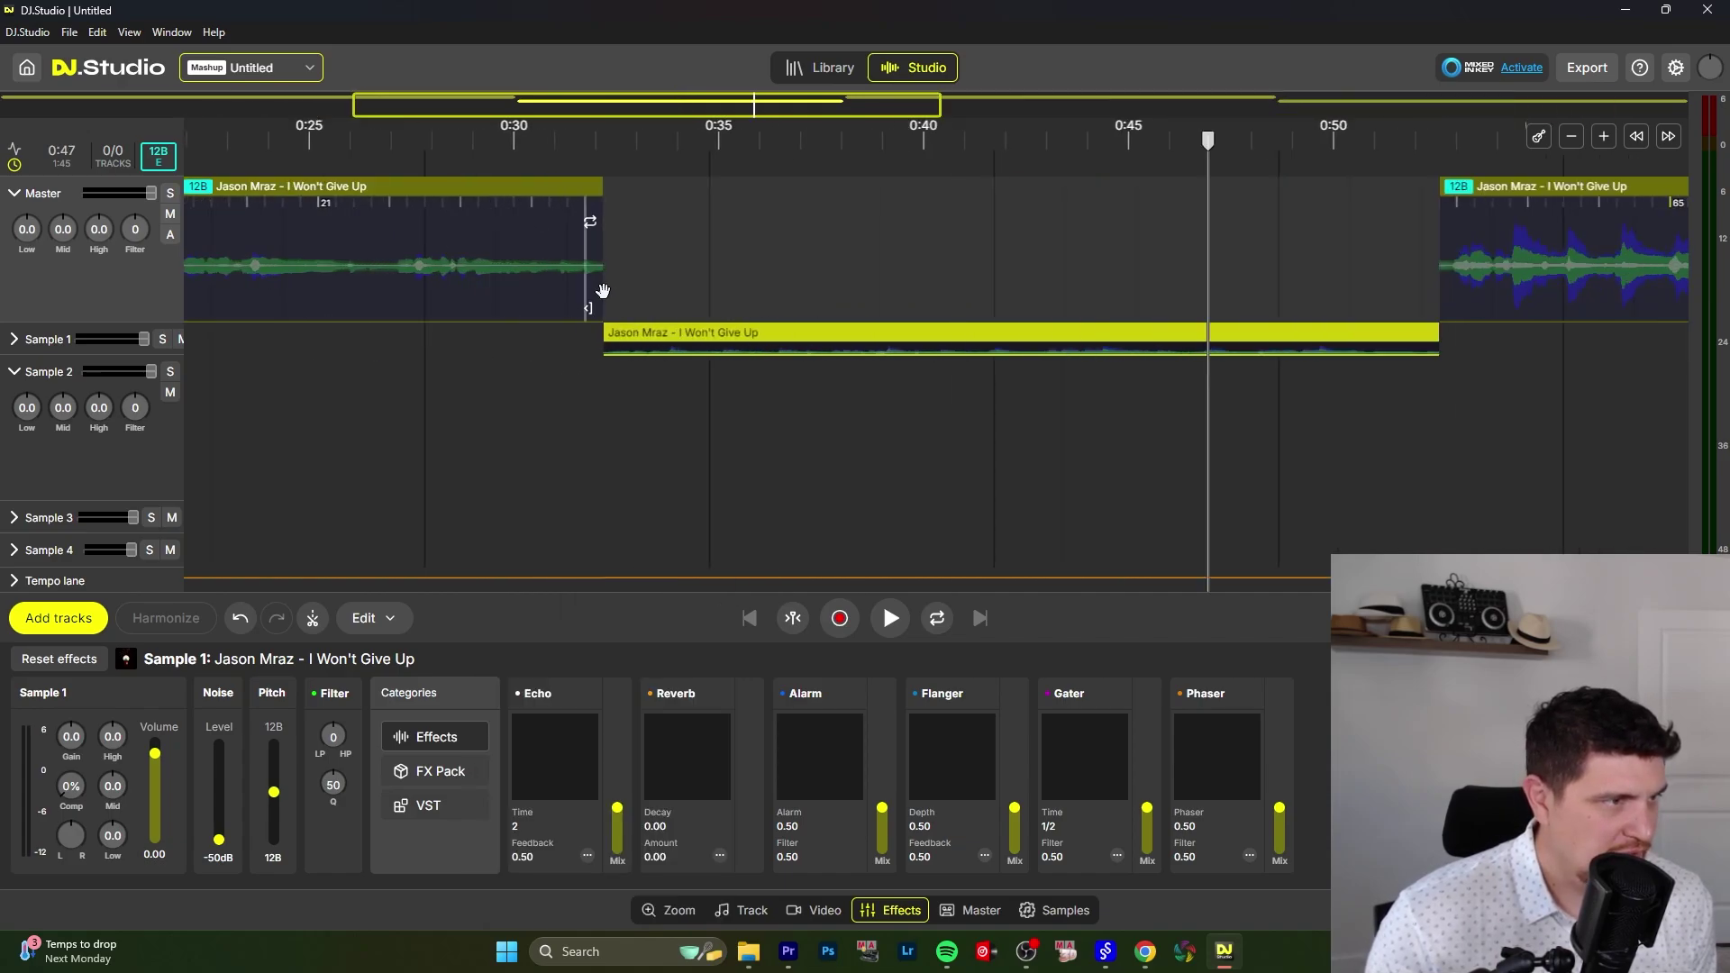
pyautogui.click(601, 310)
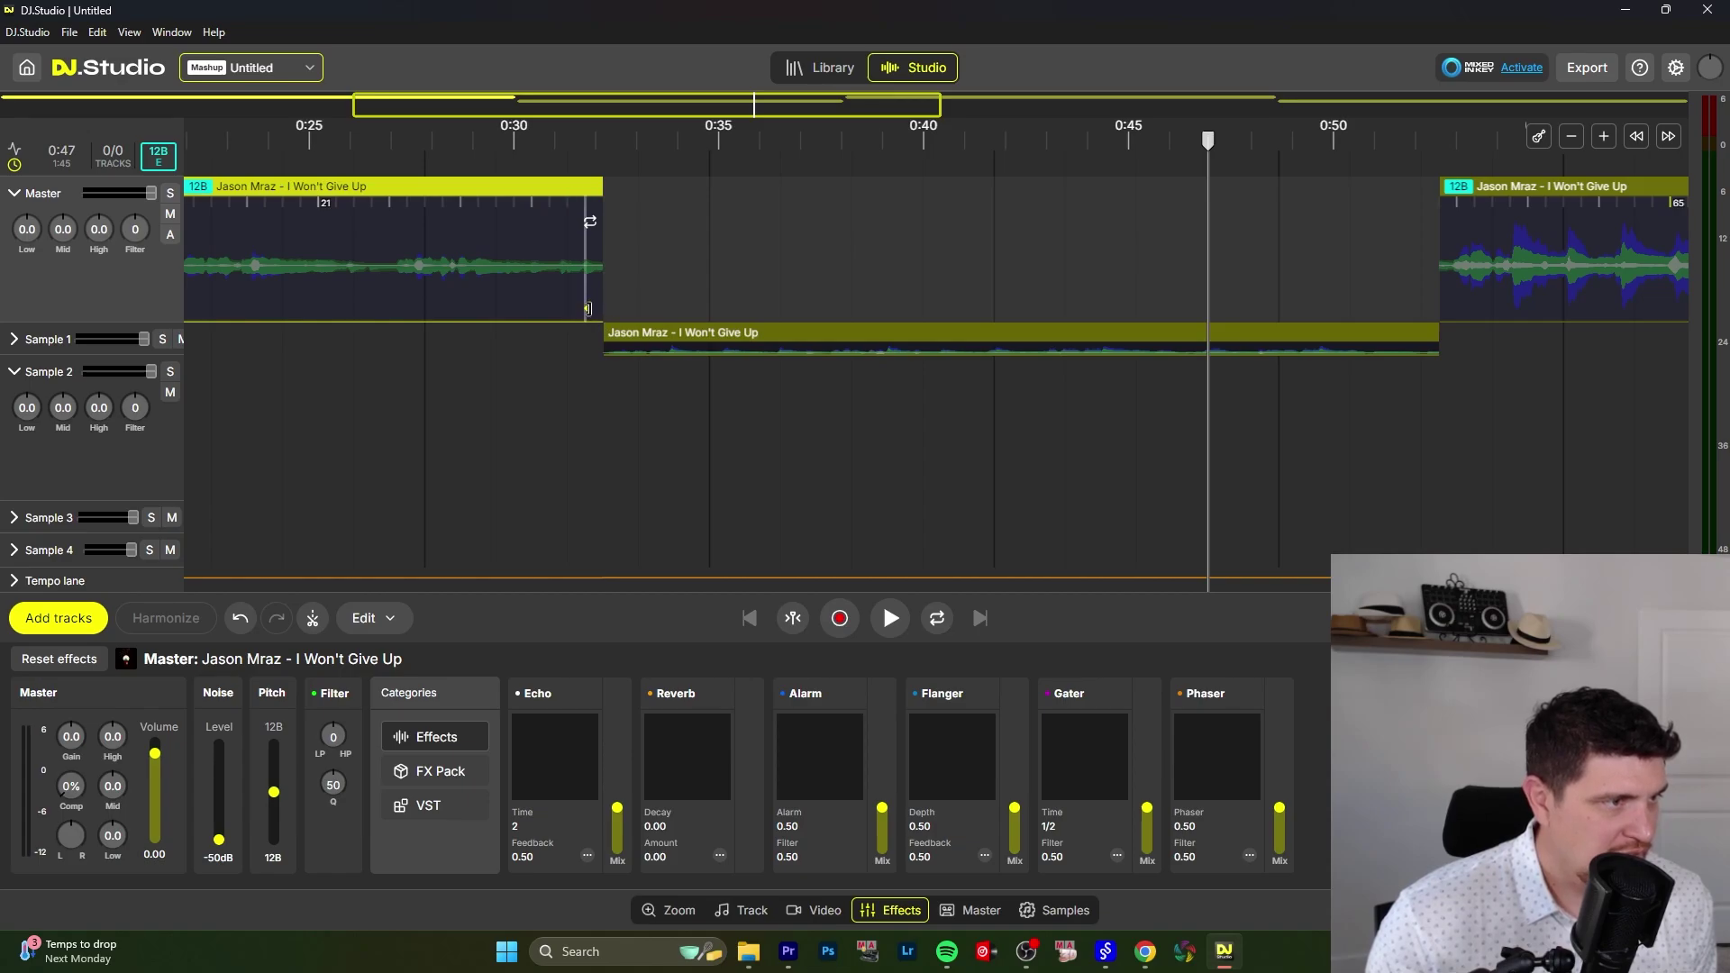
# Step: Extend the end of the first Master clip to about 0:34 and lower its volume to about -5.8 dB
pyautogui.moveTo(588, 308); pyautogui.dragTo(637, 311)
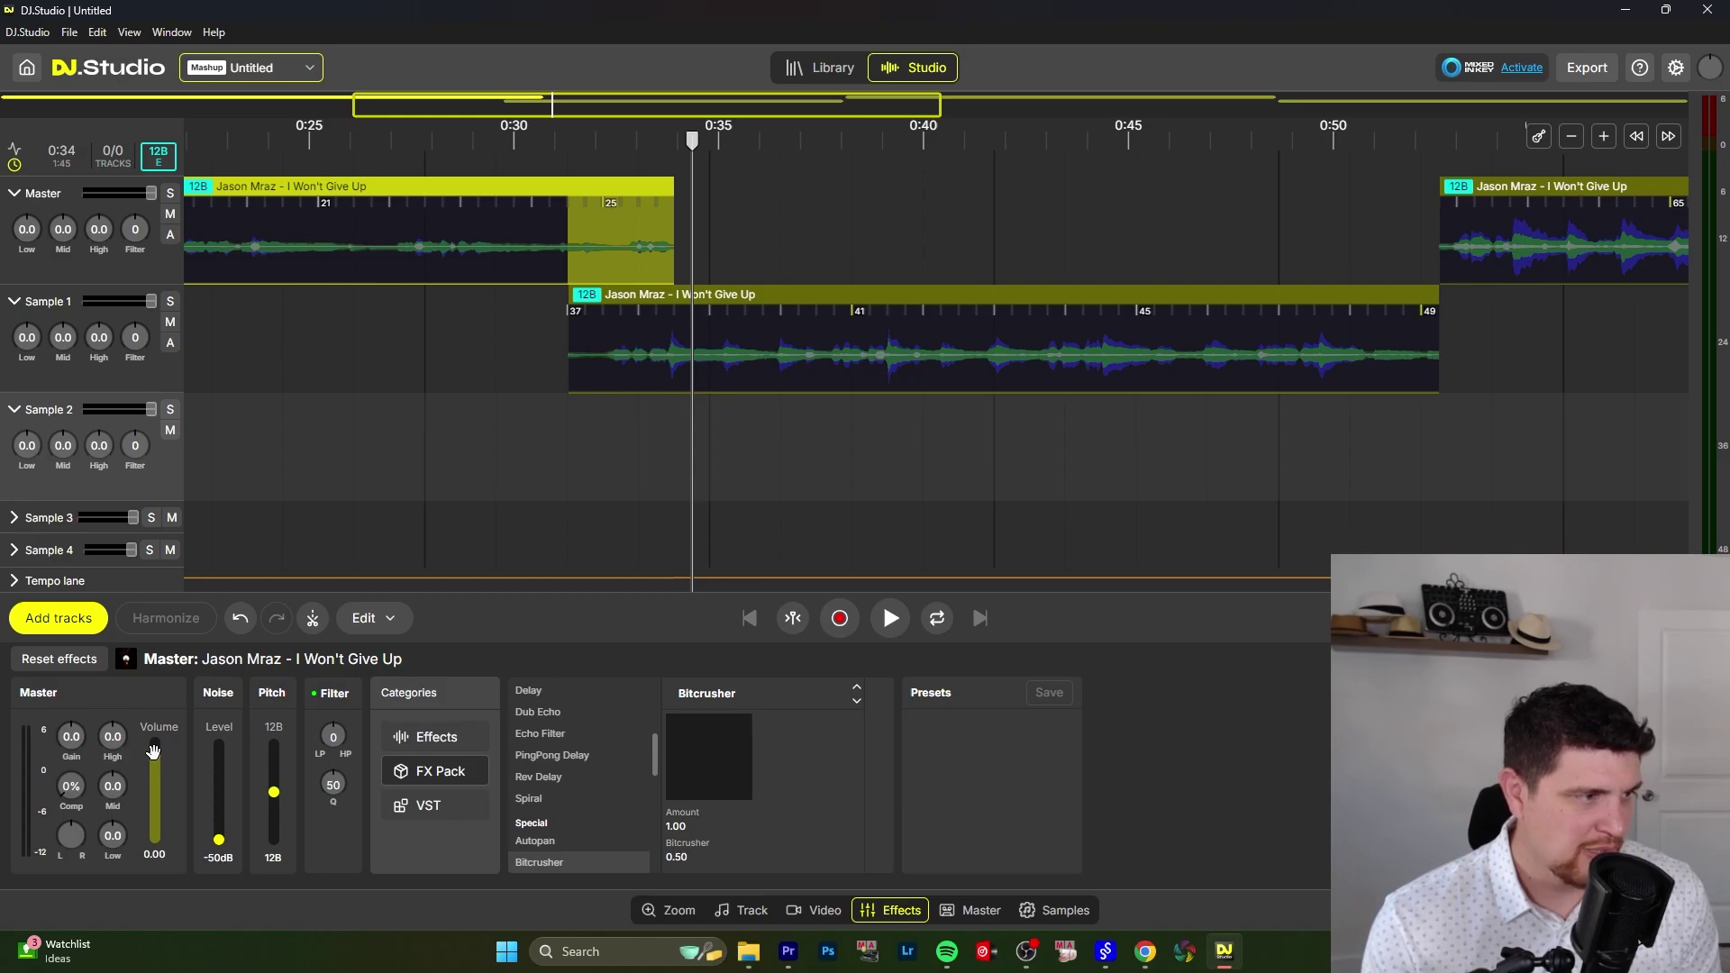
pyautogui.moveTo(153, 751); pyautogui.dragTo(154, 767)
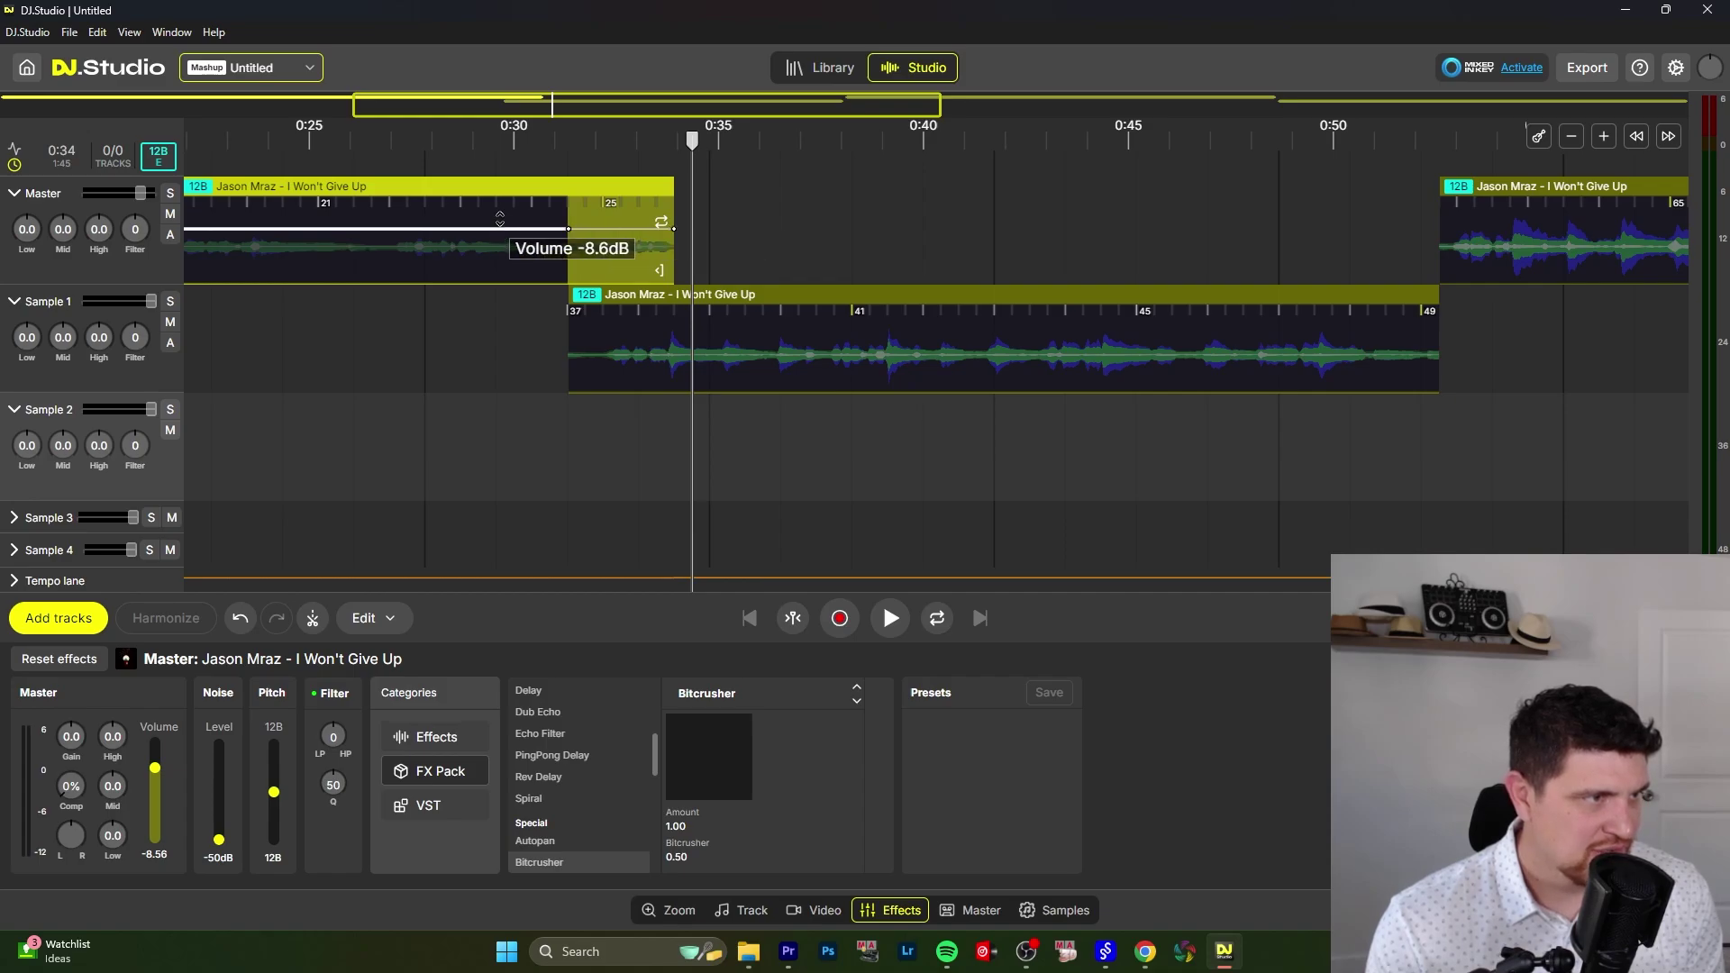
pyautogui.moveTo(500, 215); pyautogui.dragTo(504, 206)
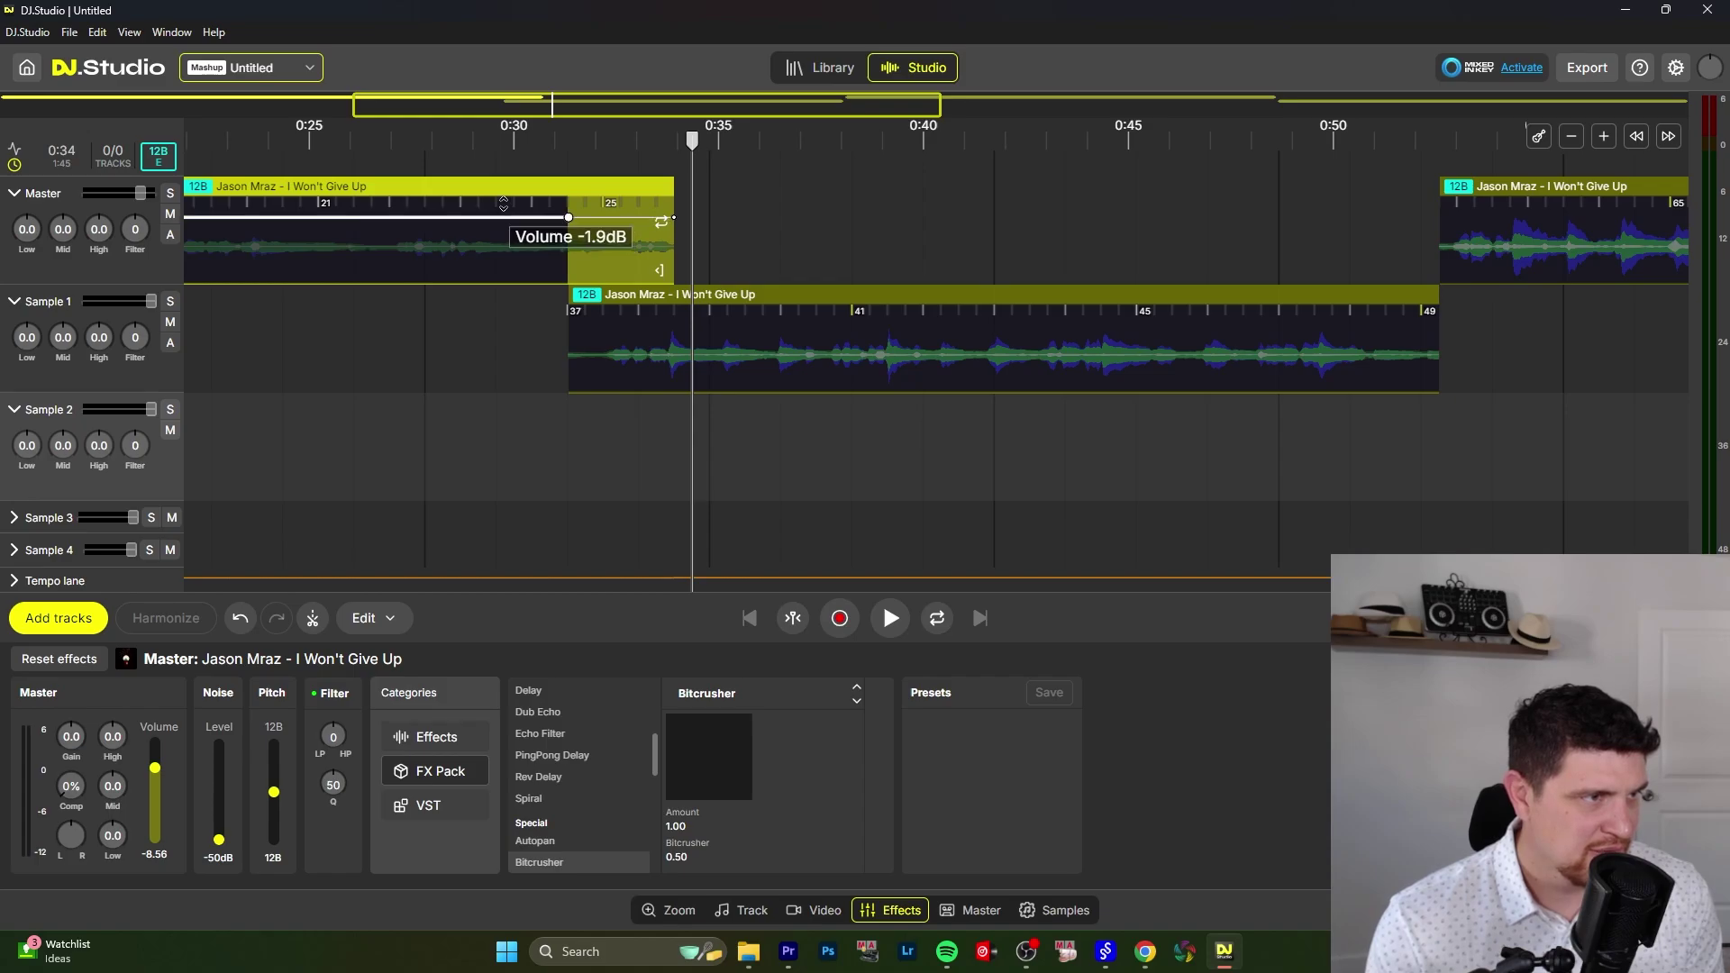
# Step: Fade the first Master clip's volume down to silence across its overlap with the Sample 1 clip, and play back the transition
pyautogui.click(549, 316)
pyautogui.moveTo(674, 222); pyautogui.dragTo(682, 298)
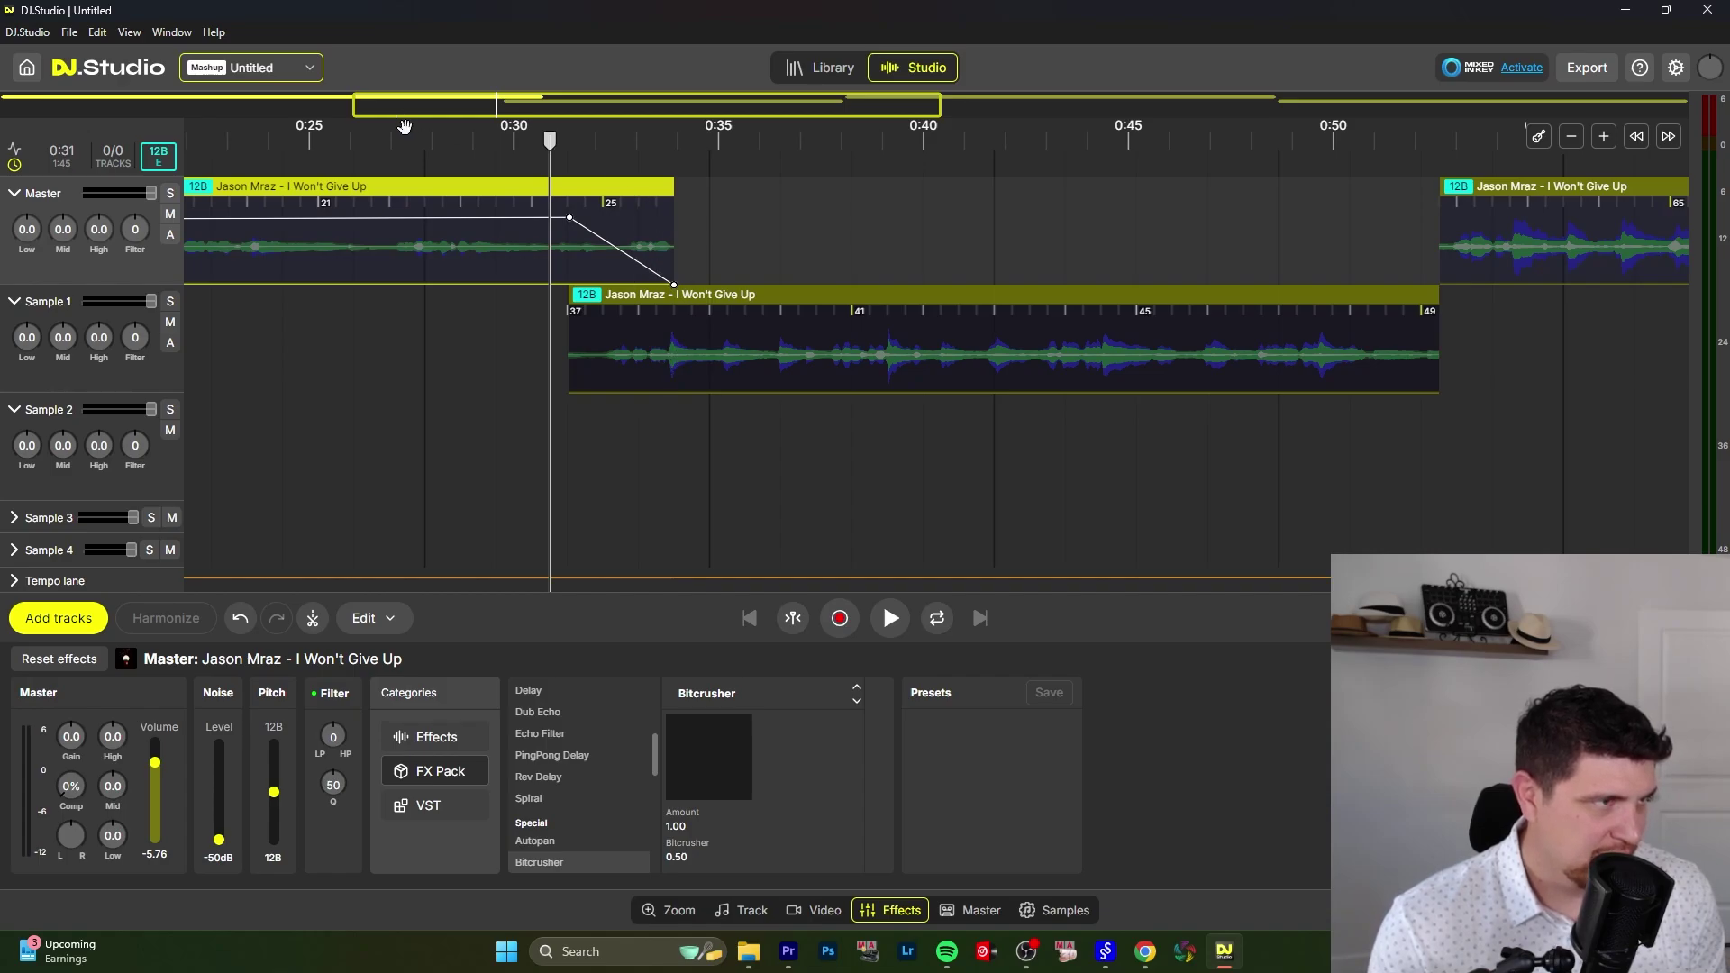
pyautogui.click(443, 160)
pyautogui.press('space')
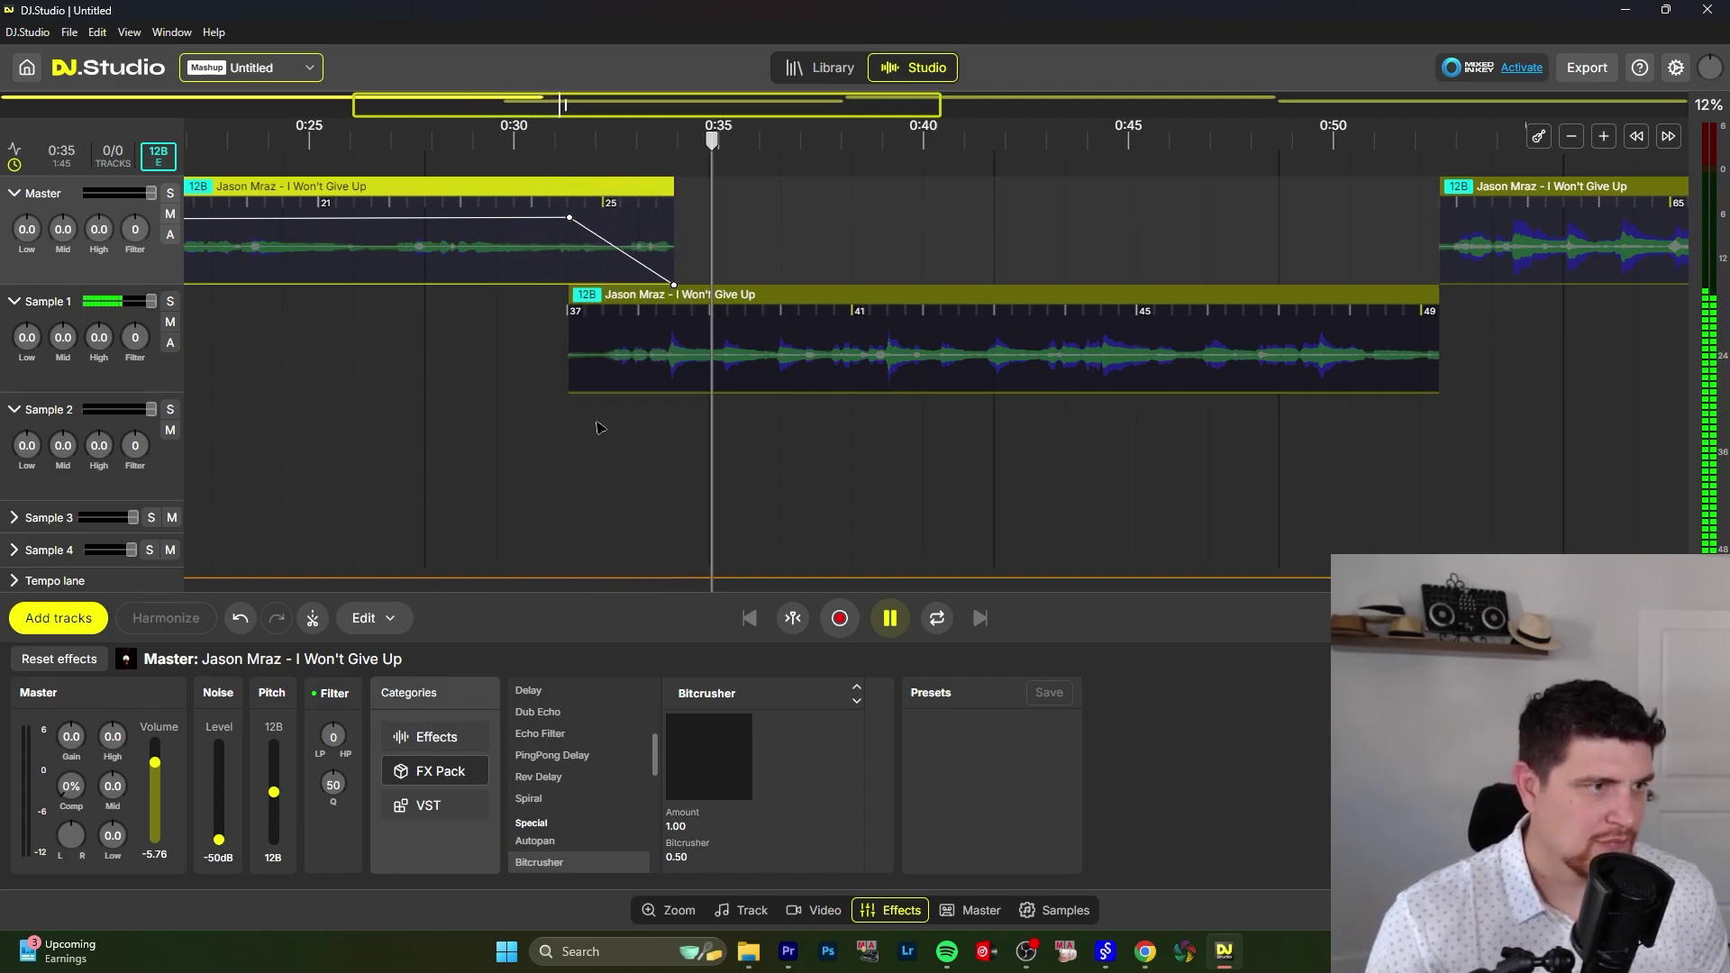
pyautogui.press('space')
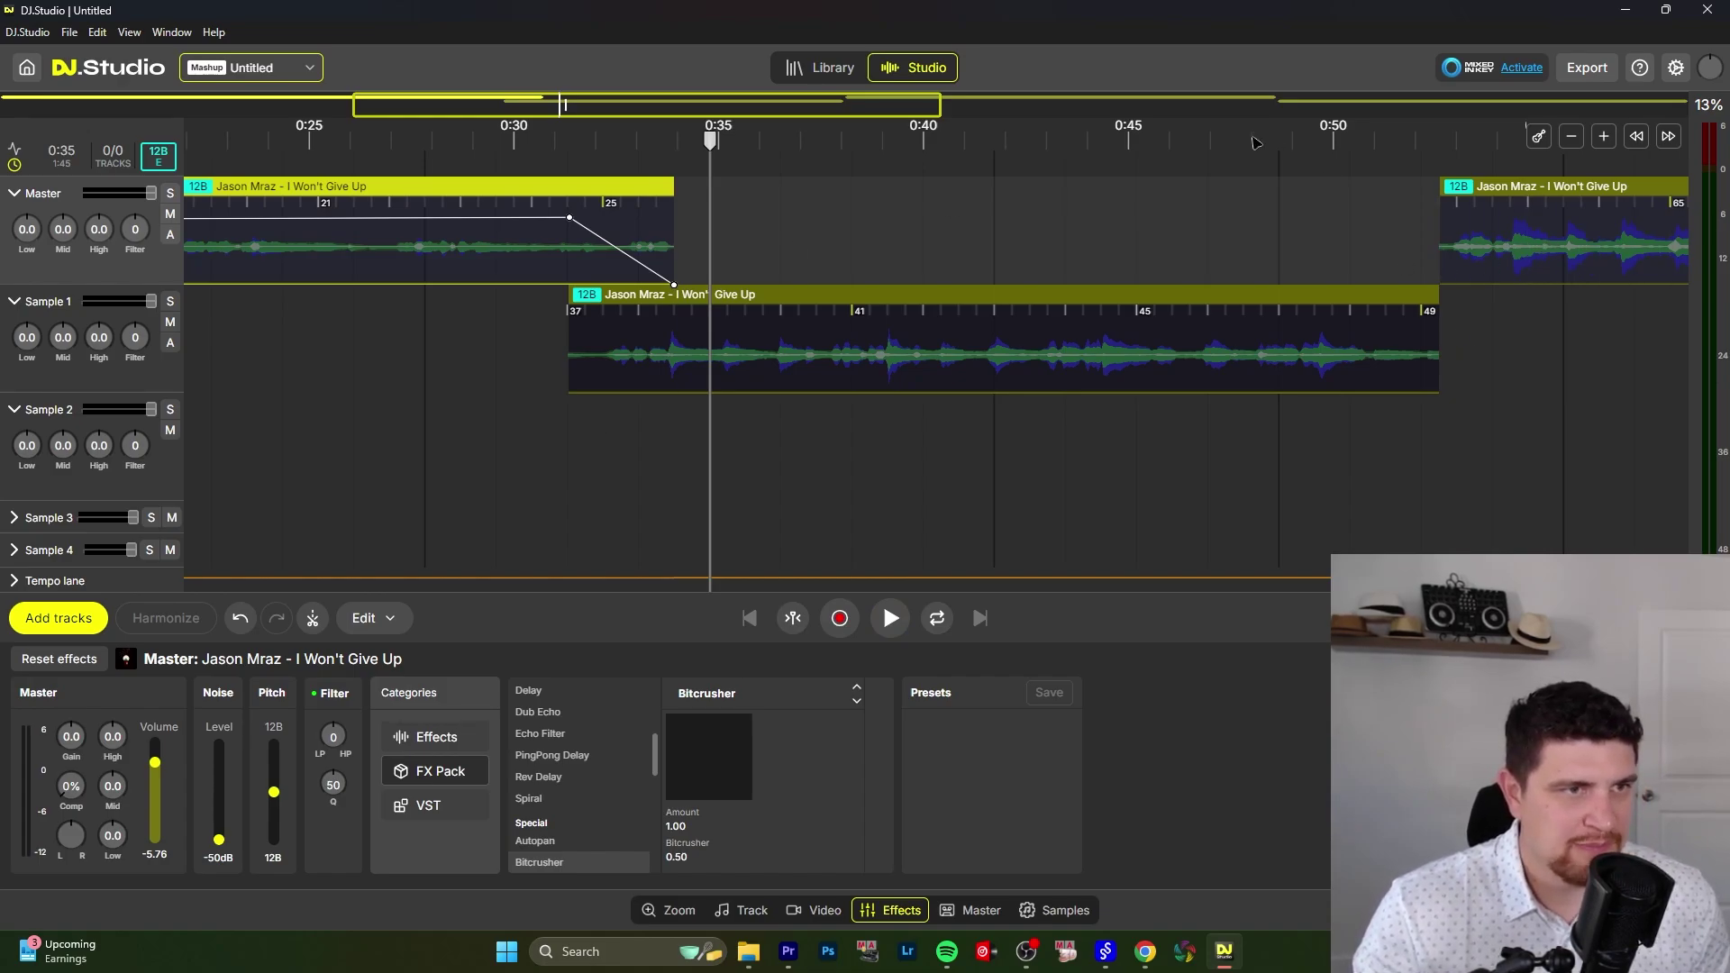
# Step: Play back the cut from the first Sample 1 clip into the second Master clip, and extend that Sample 1 clip's end to about 0:55
pyautogui.click(1351, 145)
pyautogui.press('space')
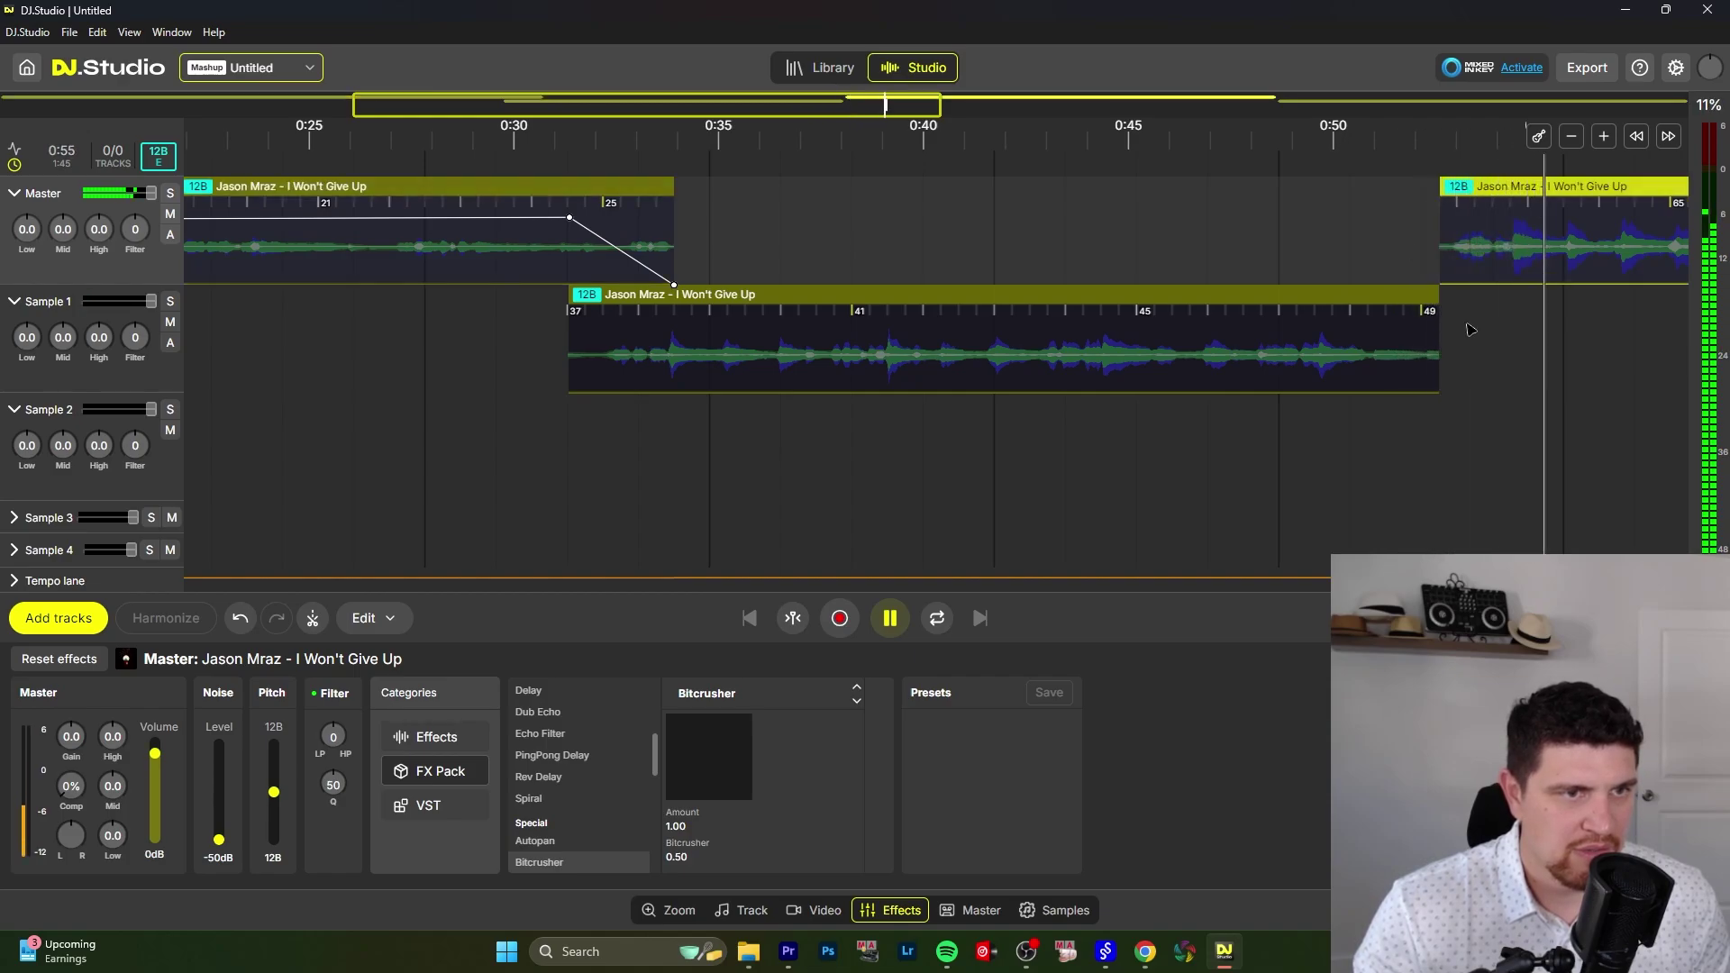
pyautogui.press('space')
pyautogui.moveTo(1425, 380); pyautogui.dragTo(1525, 382)
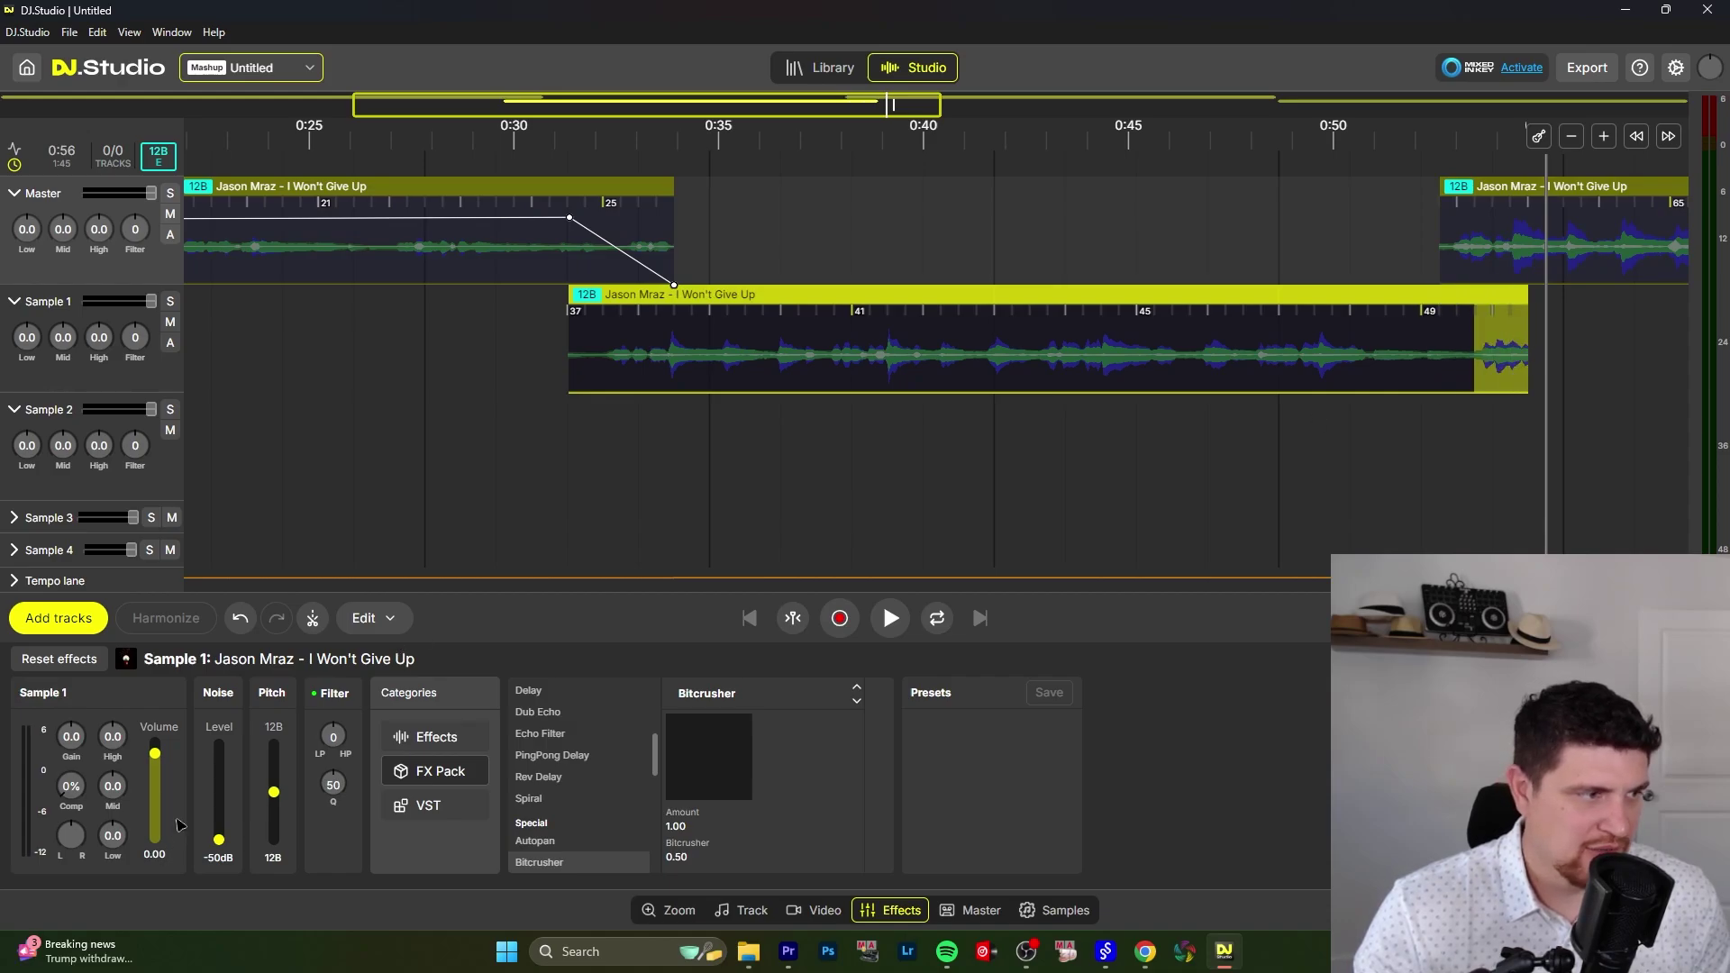
# Step: Fade the first Sample 1 clip's volume from 0 dB at about 0:53 down to silence at its end, and play back the transition
pyautogui.click(1493, 351)
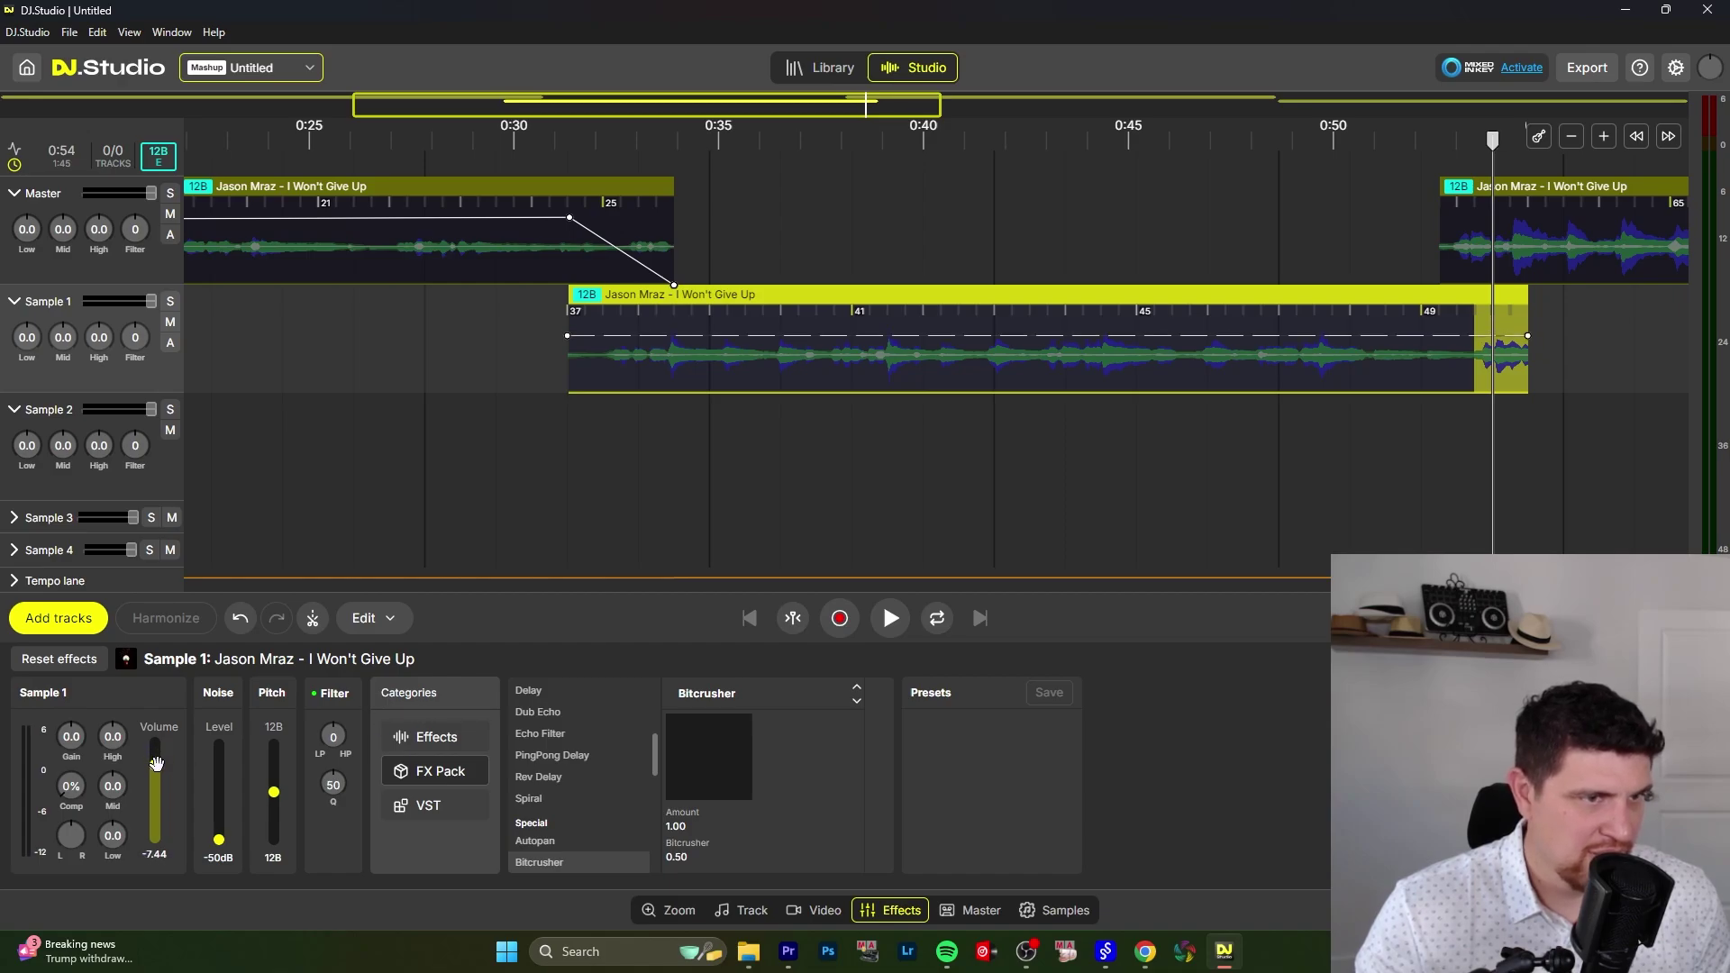
pyautogui.moveTo(155, 764); pyautogui.dragTo(154, 755)
pyautogui.click(1475, 327)
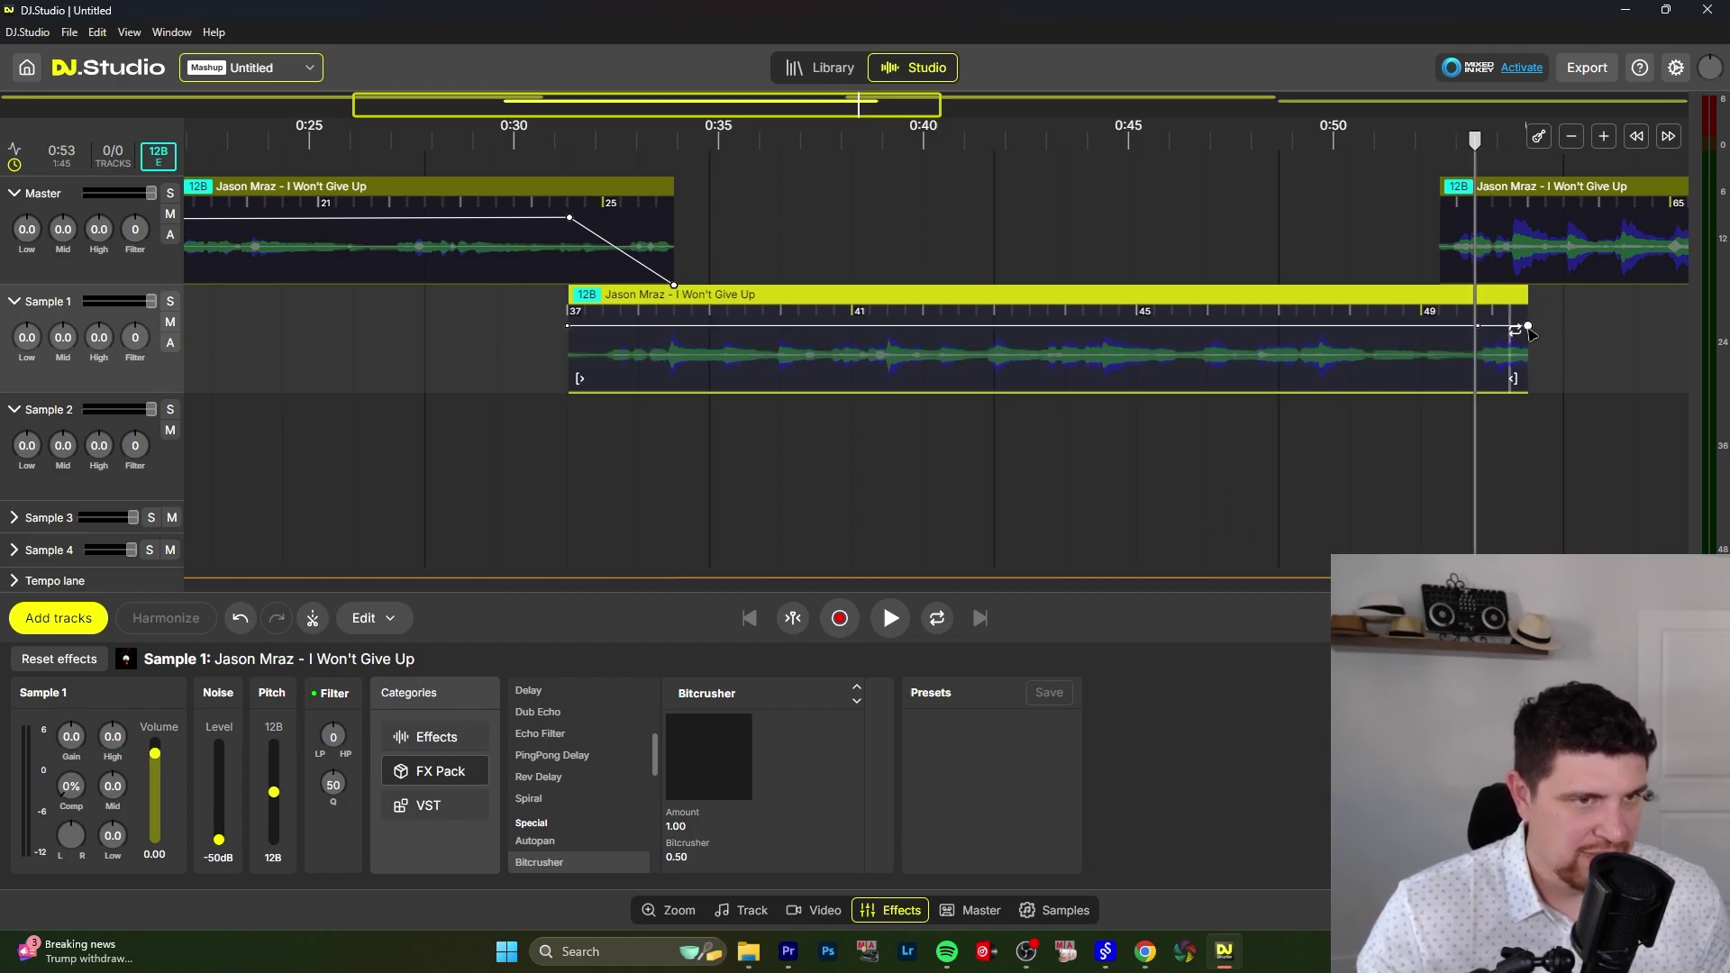
pyautogui.moveTo(1530, 334)
pyautogui.moveTo(1530, 332); pyautogui.dragTo(1537, 407)
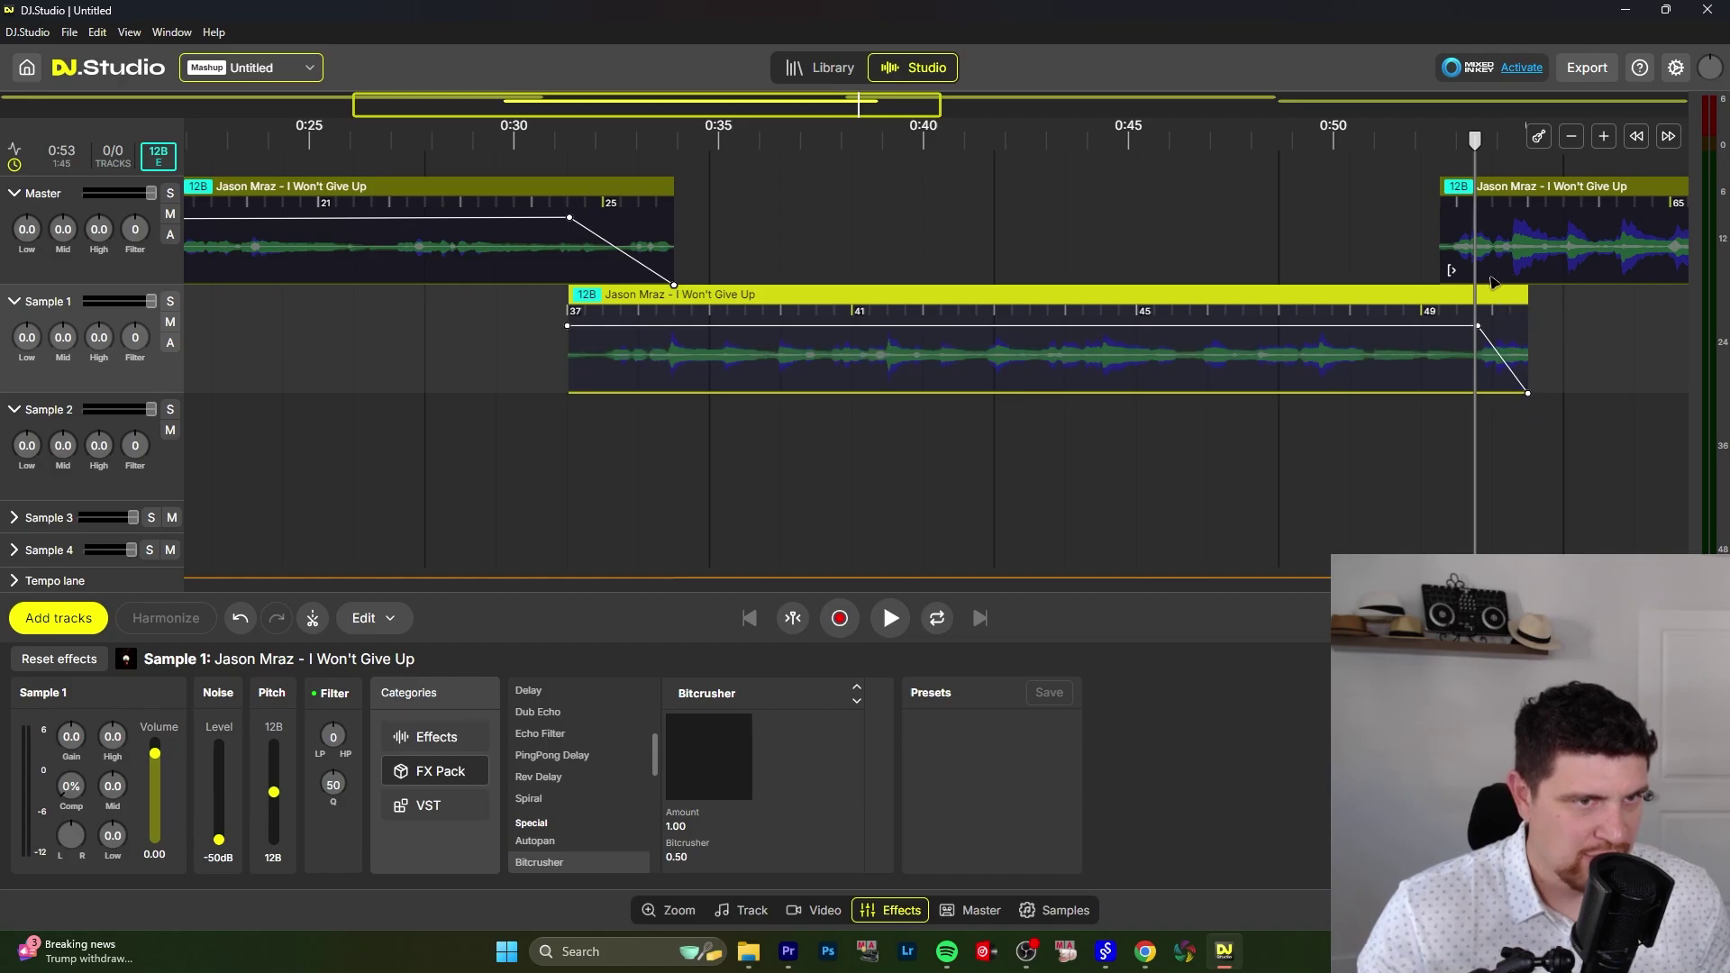
pyautogui.moveTo(1479, 330); pyautogui.dragTo(1468, 332)
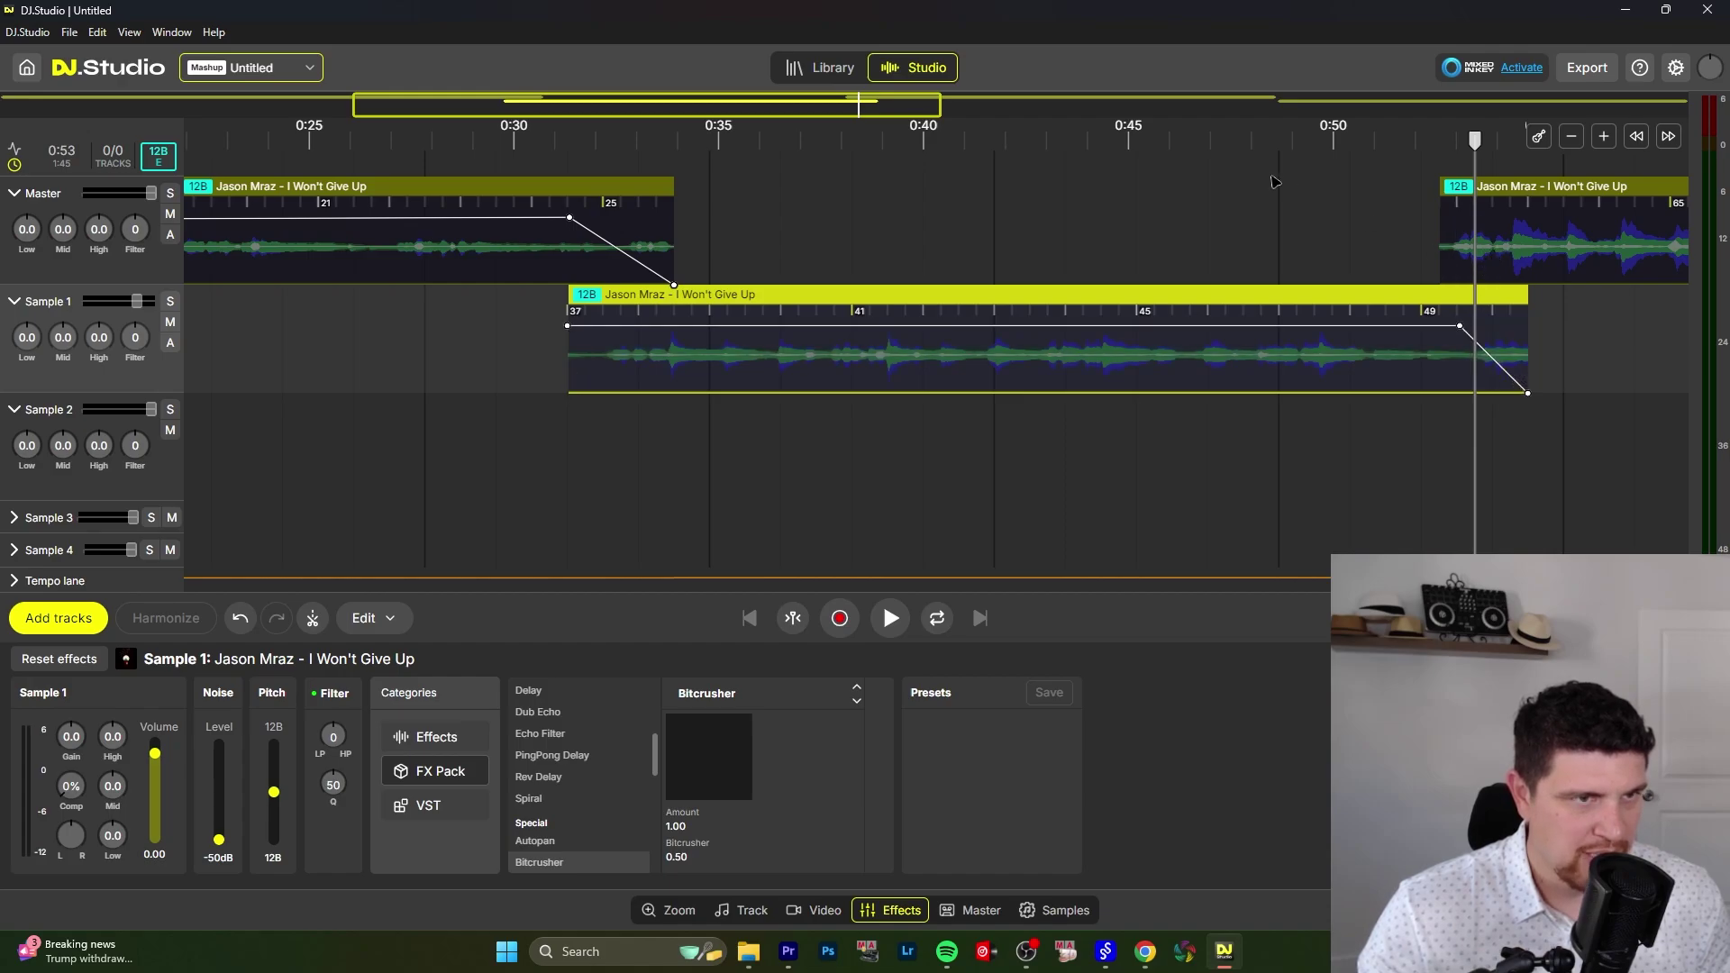
pyautogui.click(1266, 137)
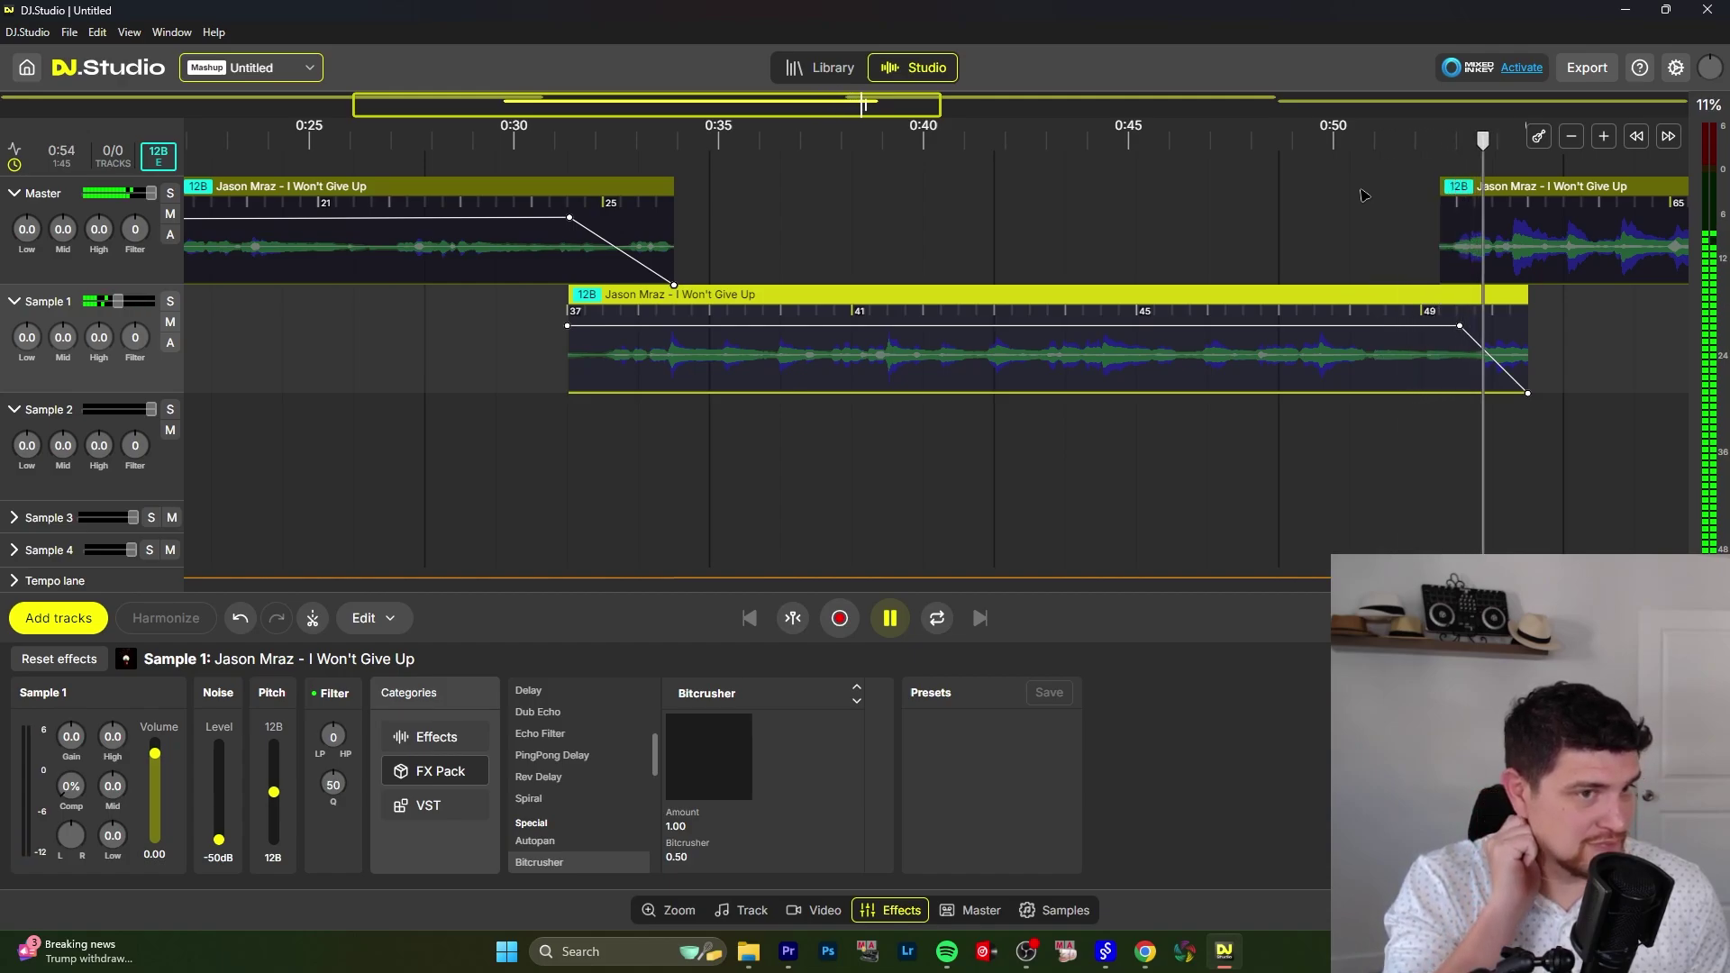
pyautogui.press('space')
# Step: Extend the start of the second Master clip back to about 0:52 and fade its volume in from silence to 0 dB by about 0:54
pyautogui.click(1437, 239)
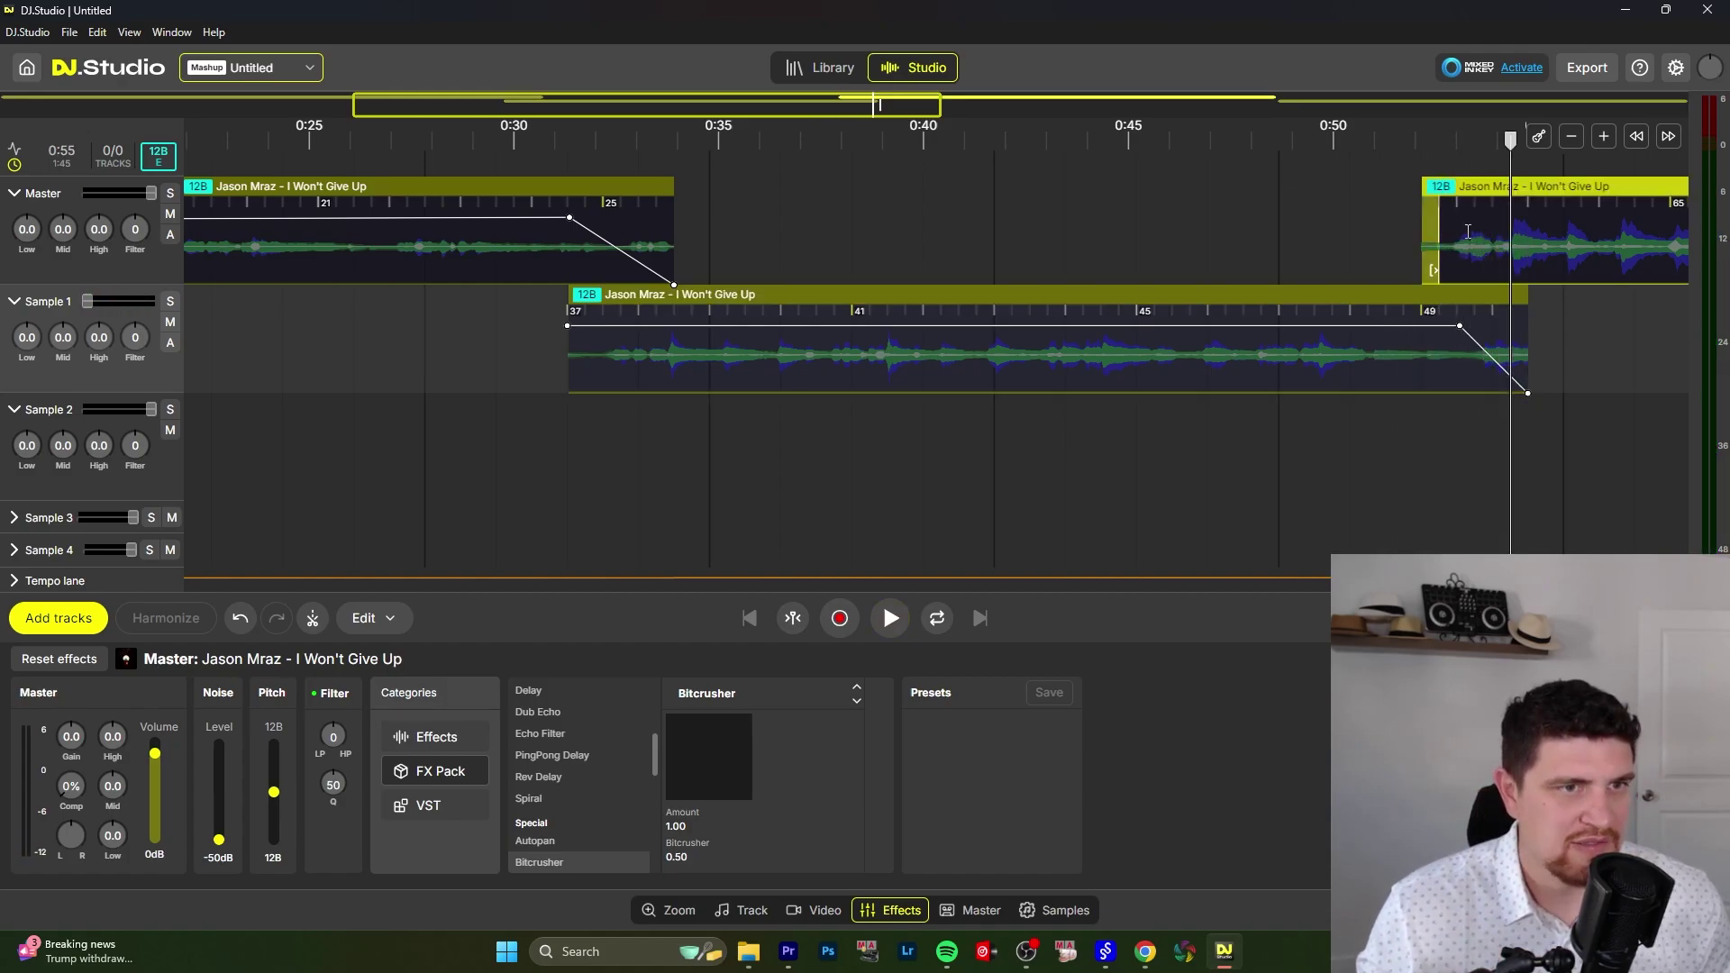
pyautogui.moveTo(1493, 235); pyautogui.dragTo(1496, 232)
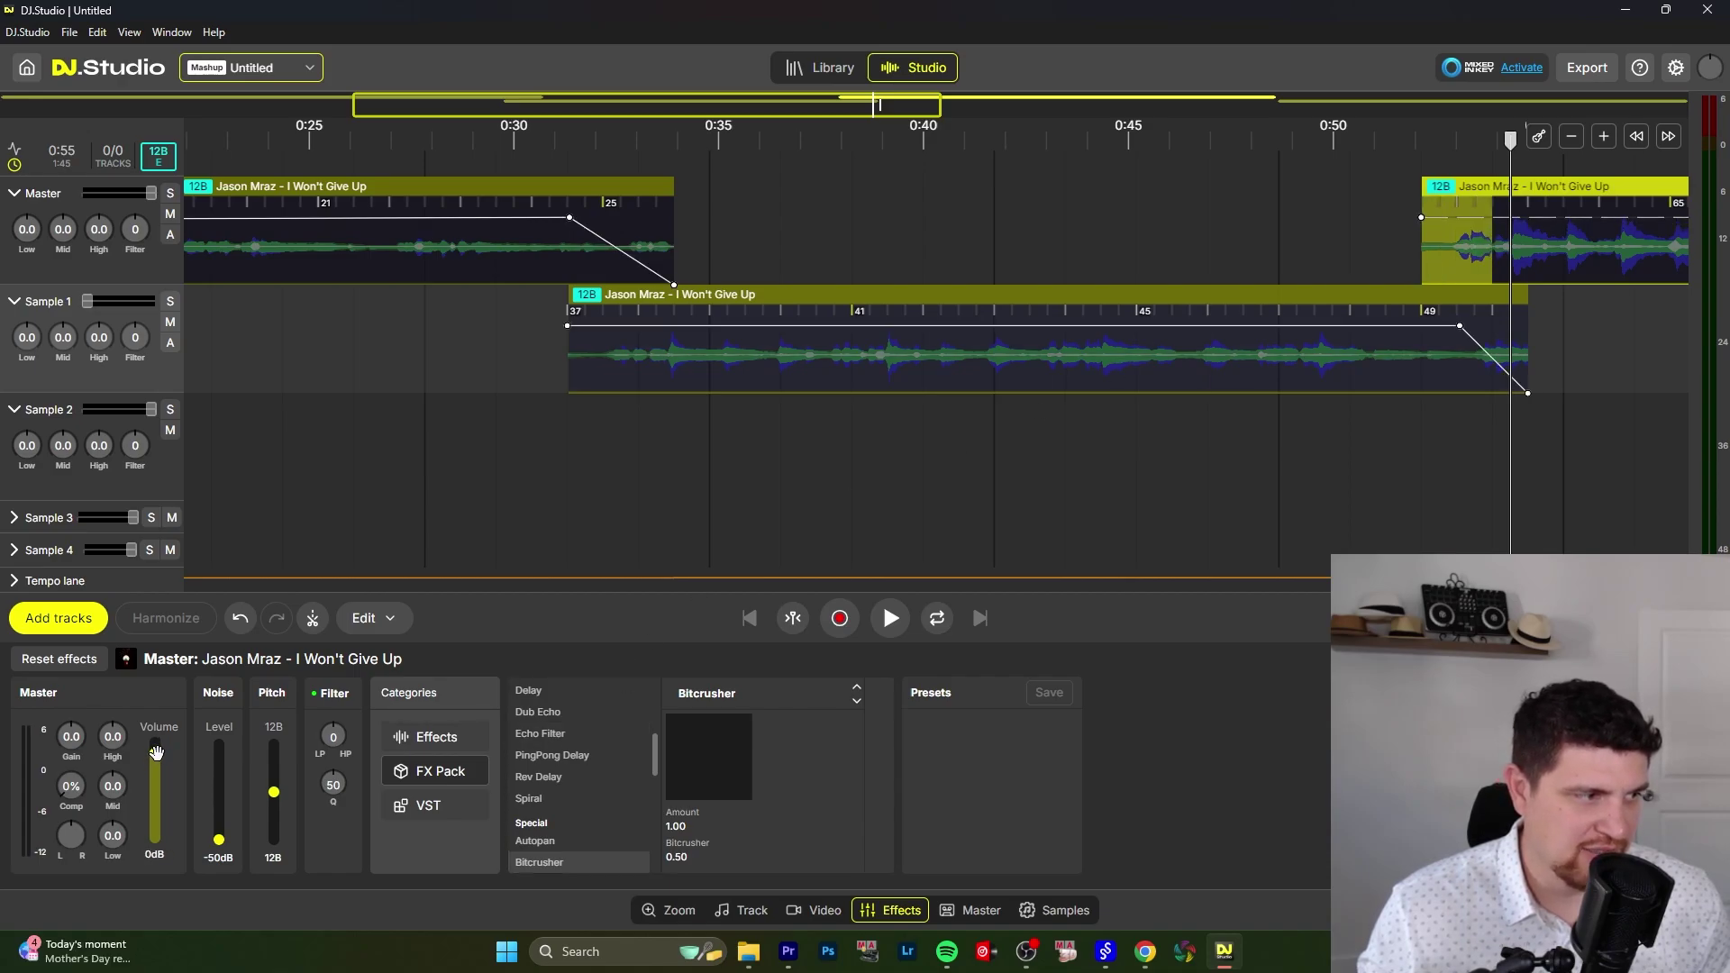
pyautogui.click(1492, 217)
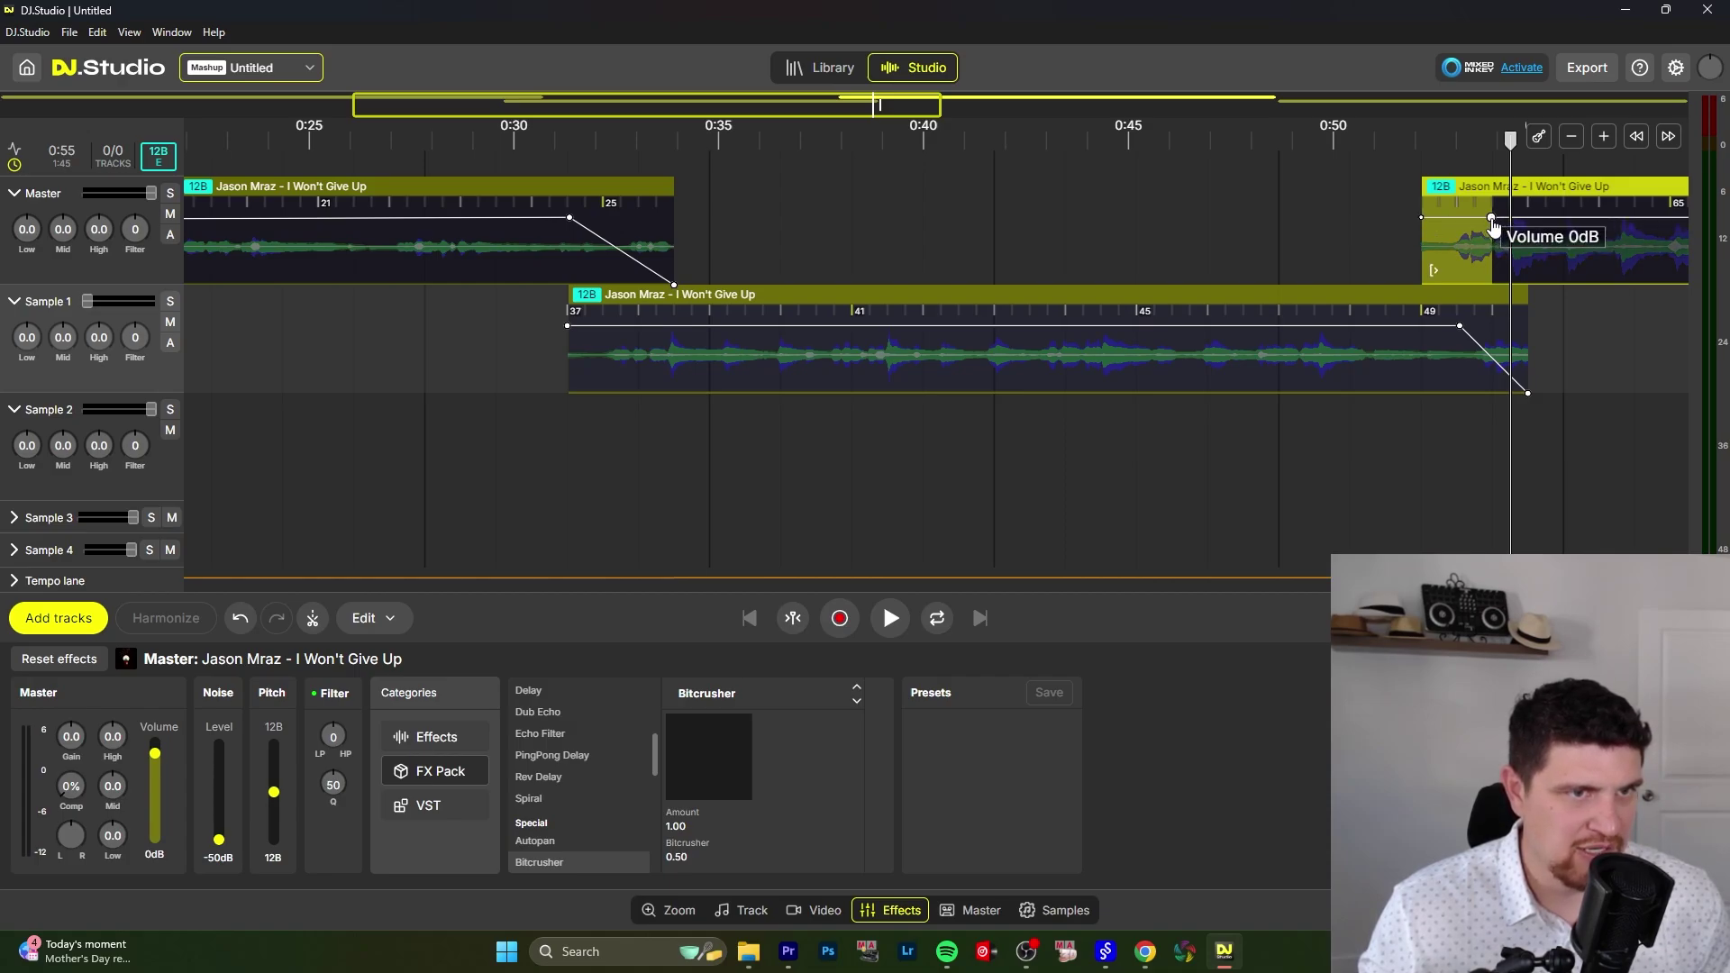
pyautogui.moveTo(1425, 224); pyautogui.dragTo(1427, 275)
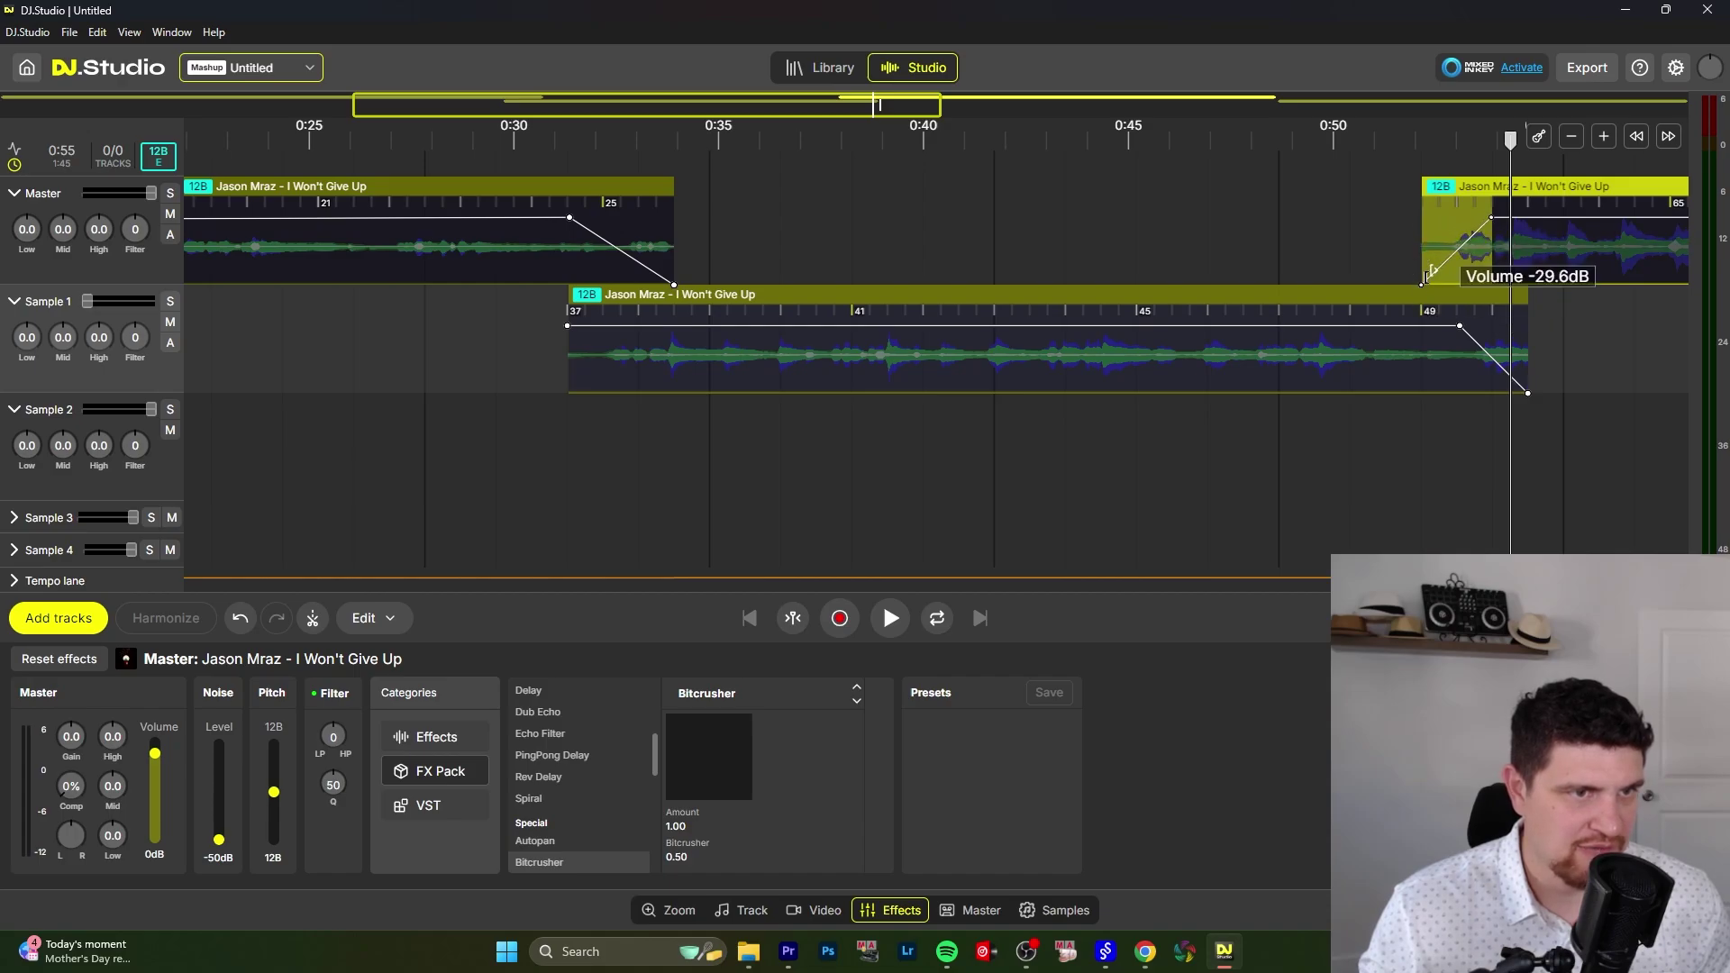
pyautogui.click(1363, 223)
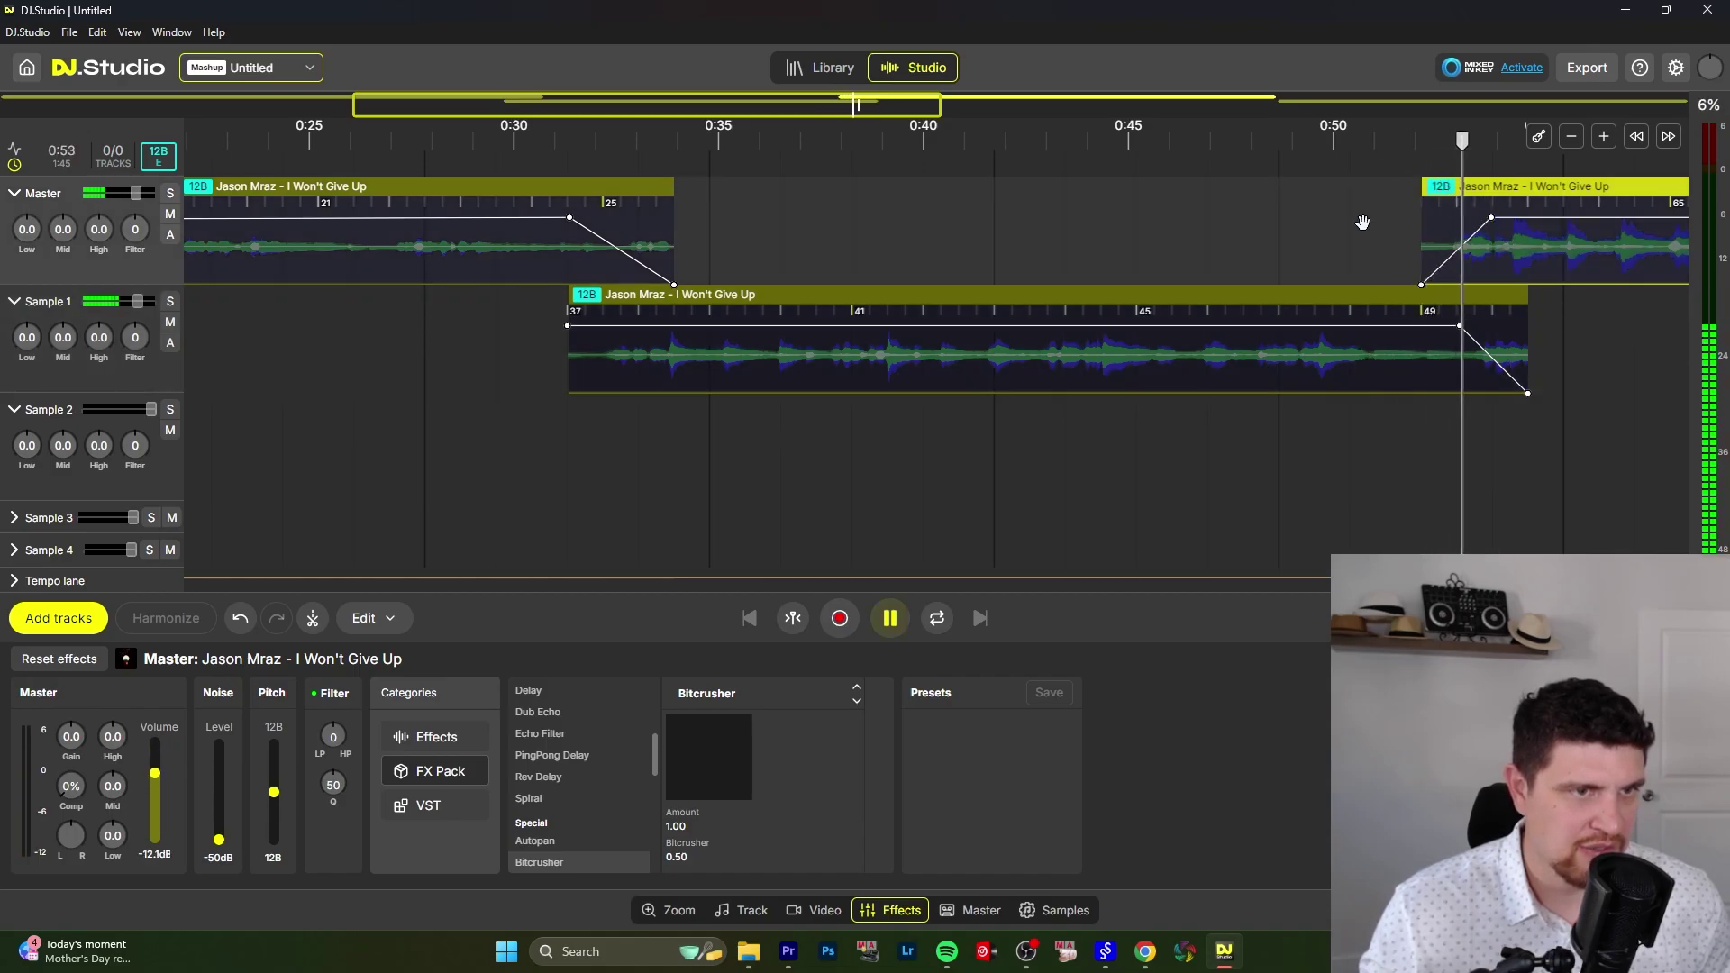
pyautogui.press('space')
# Step: Shorten the second Master clip's fade-in so it reaches full volume at about 0:53, and play back the transition
pyautogui.moveTo(1491, 218); pyautogui.dragTo(1454, 219)
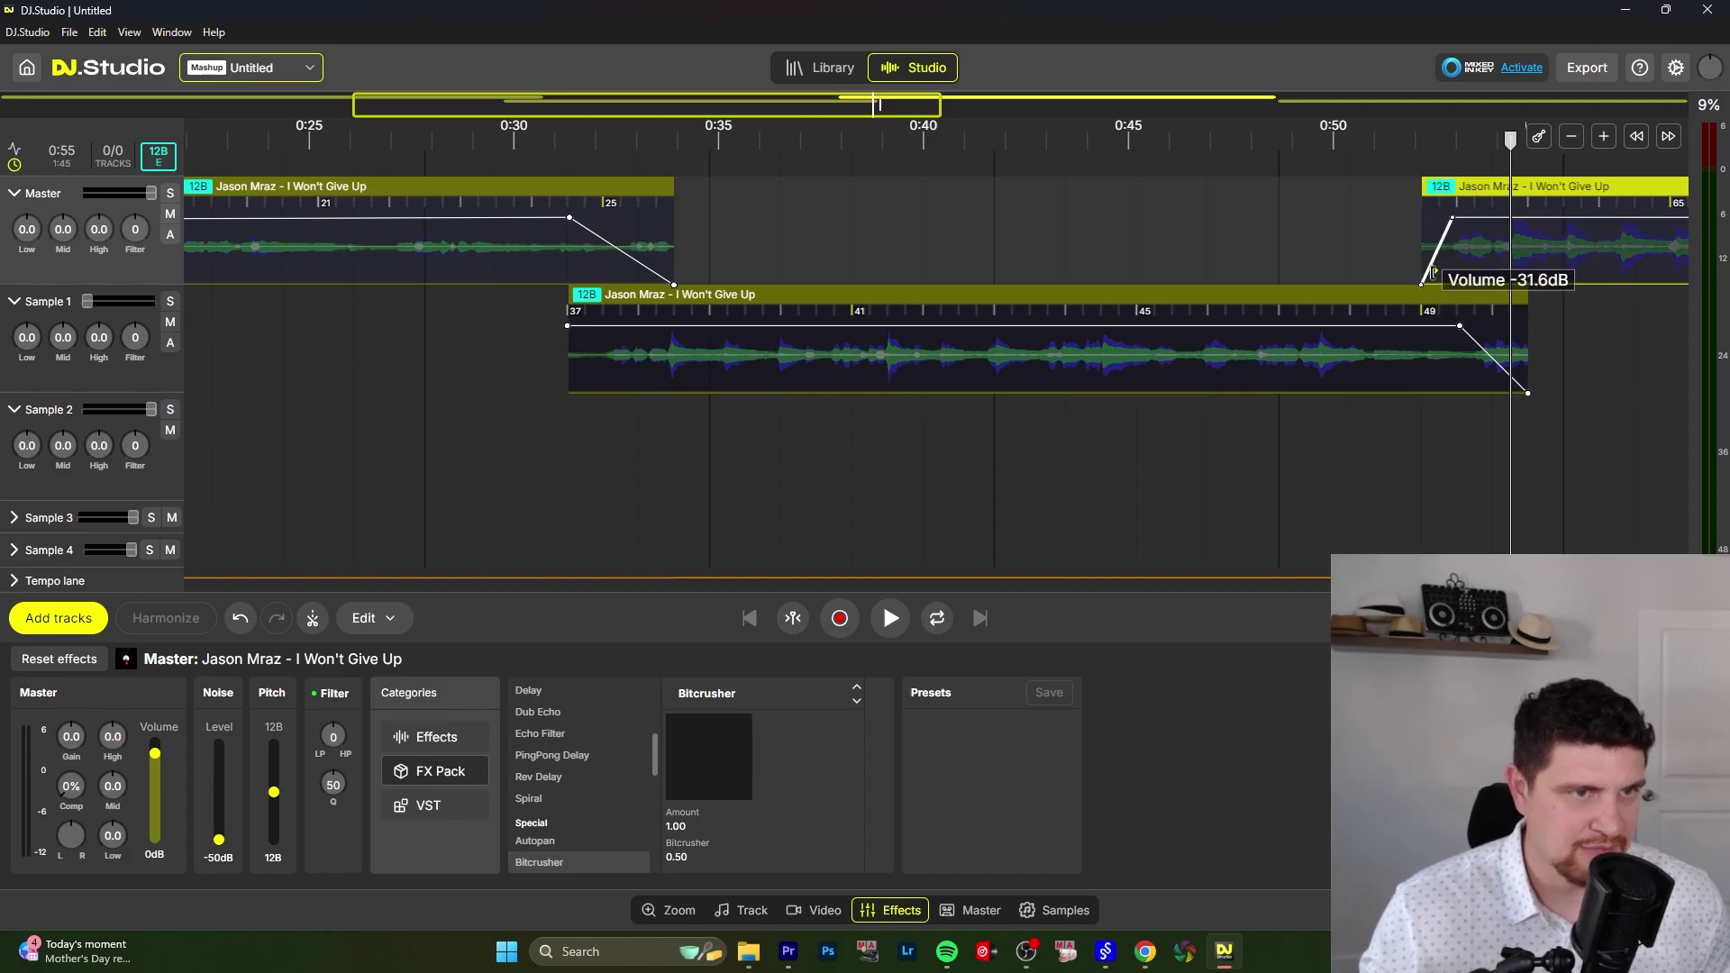
pyautogui.click(1337, 138)
pyautogui.press('space')
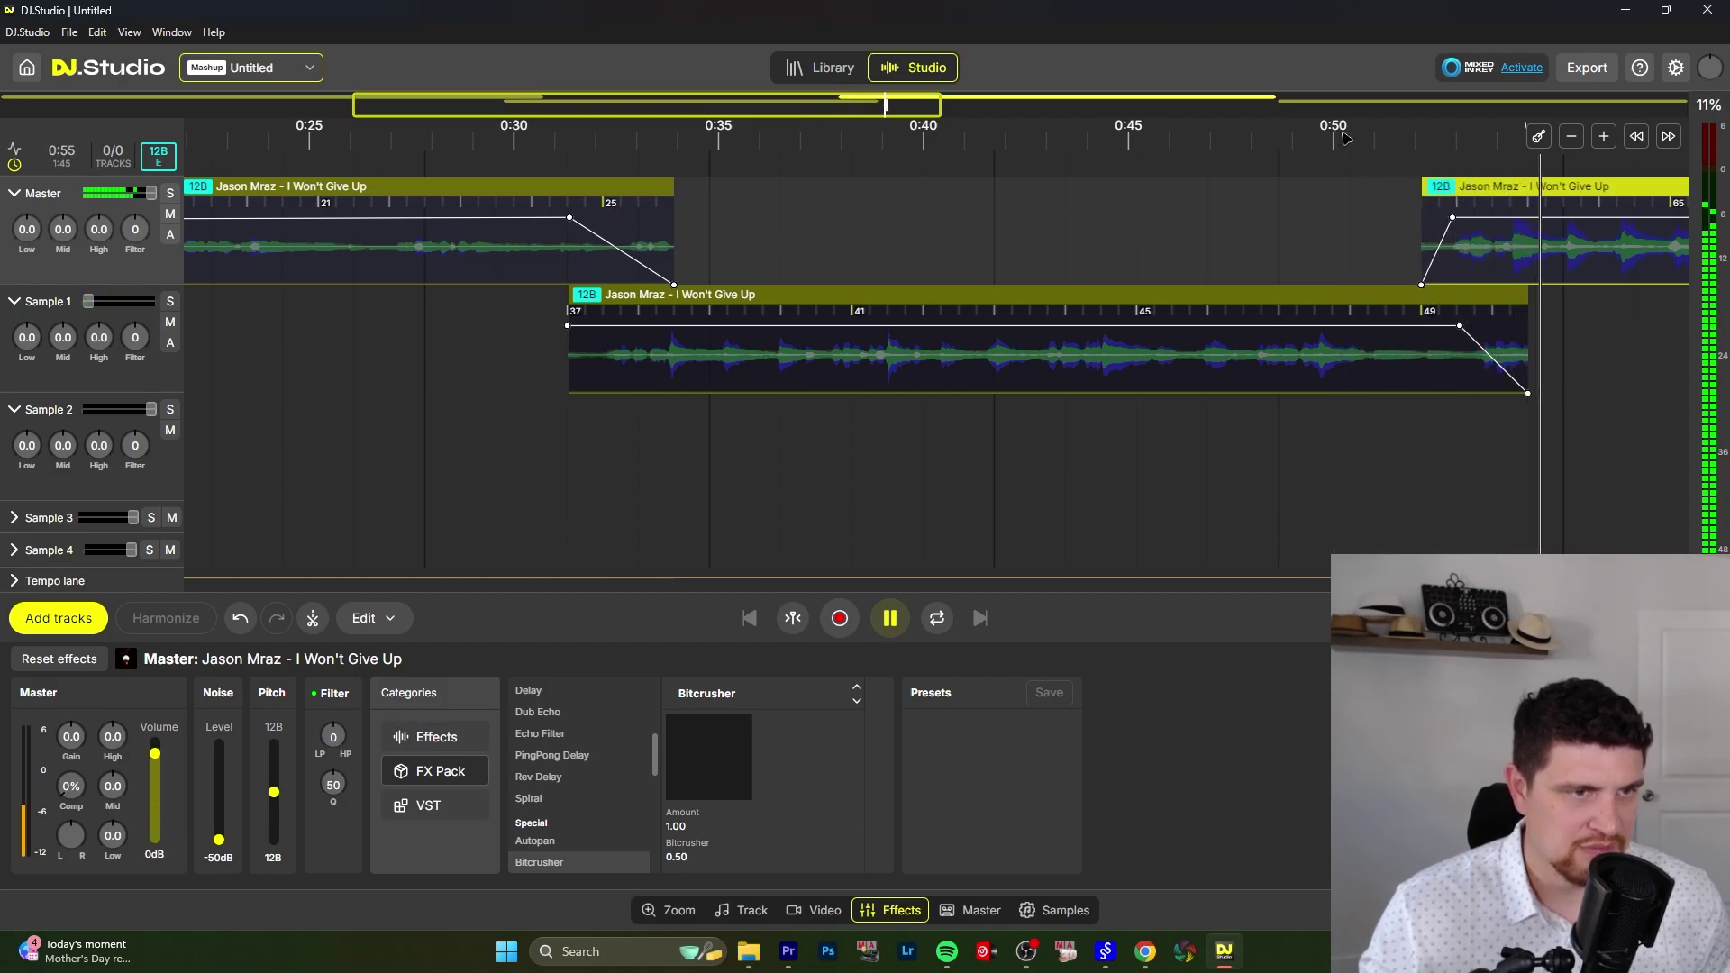
pyautogui.press('space')
# Step: Move the final Sample 1 clip to start at about 1:23 and extend the end of the second Master clip to meet it
pyautogui.moveTo(870, 105); pyautogui.dragTo(1044, 135)
pyautogui.click(928, 135)
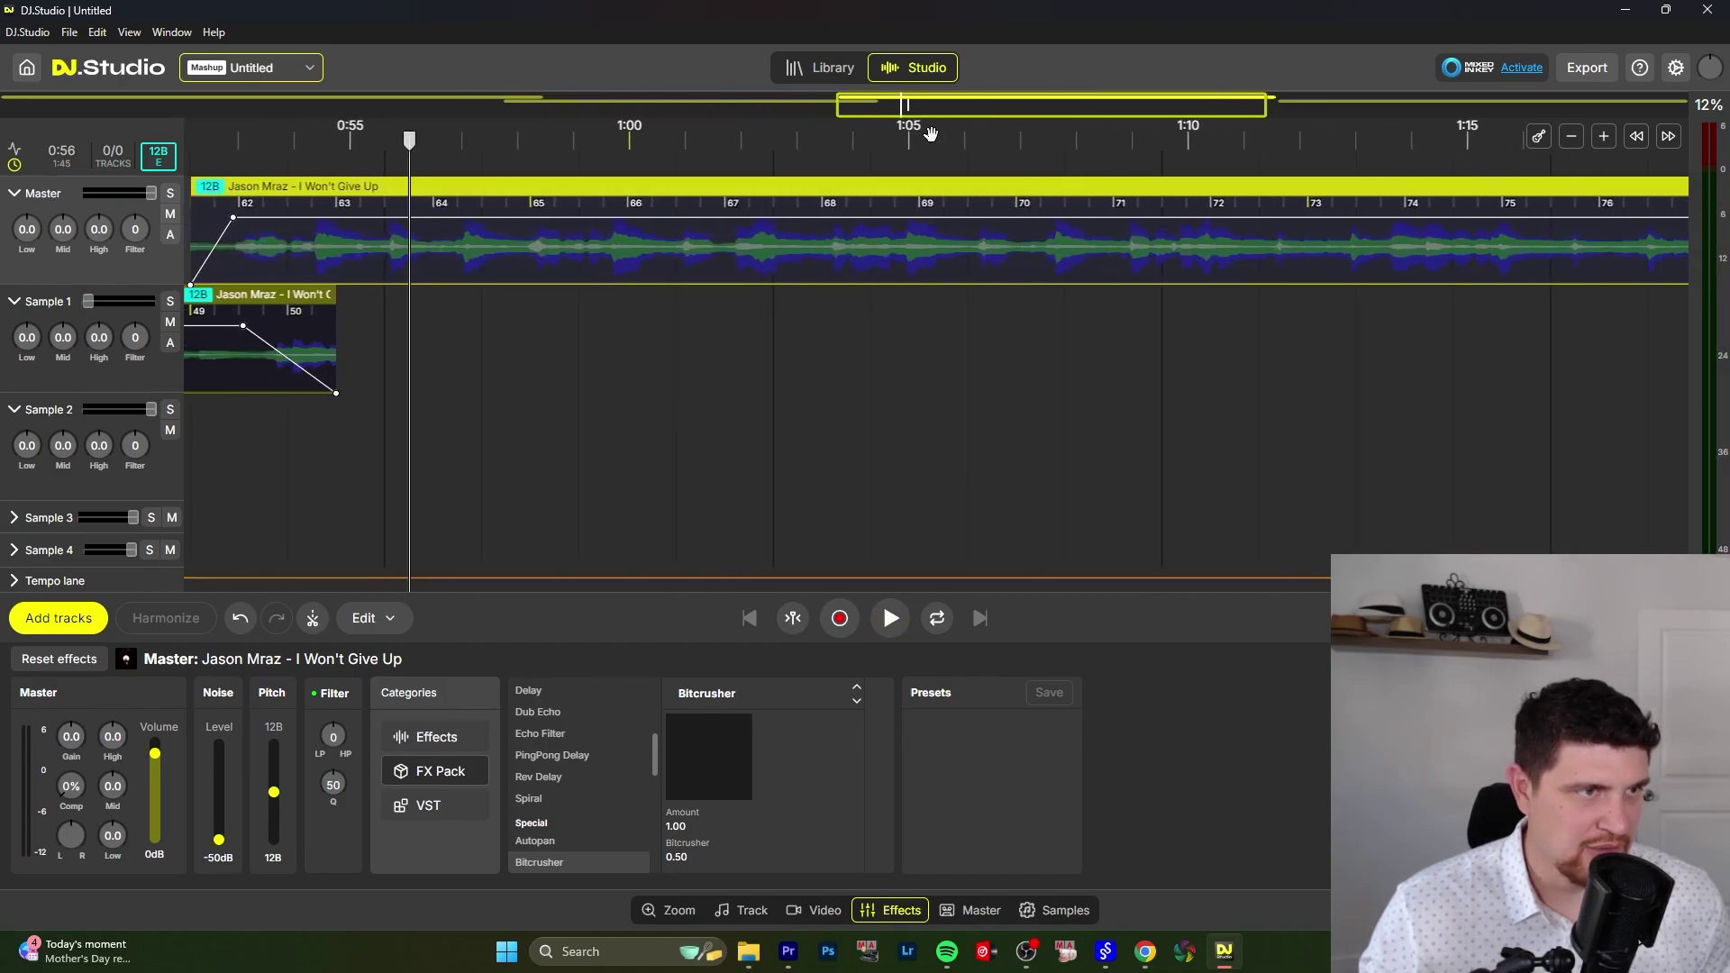
pyautogui.press('space')
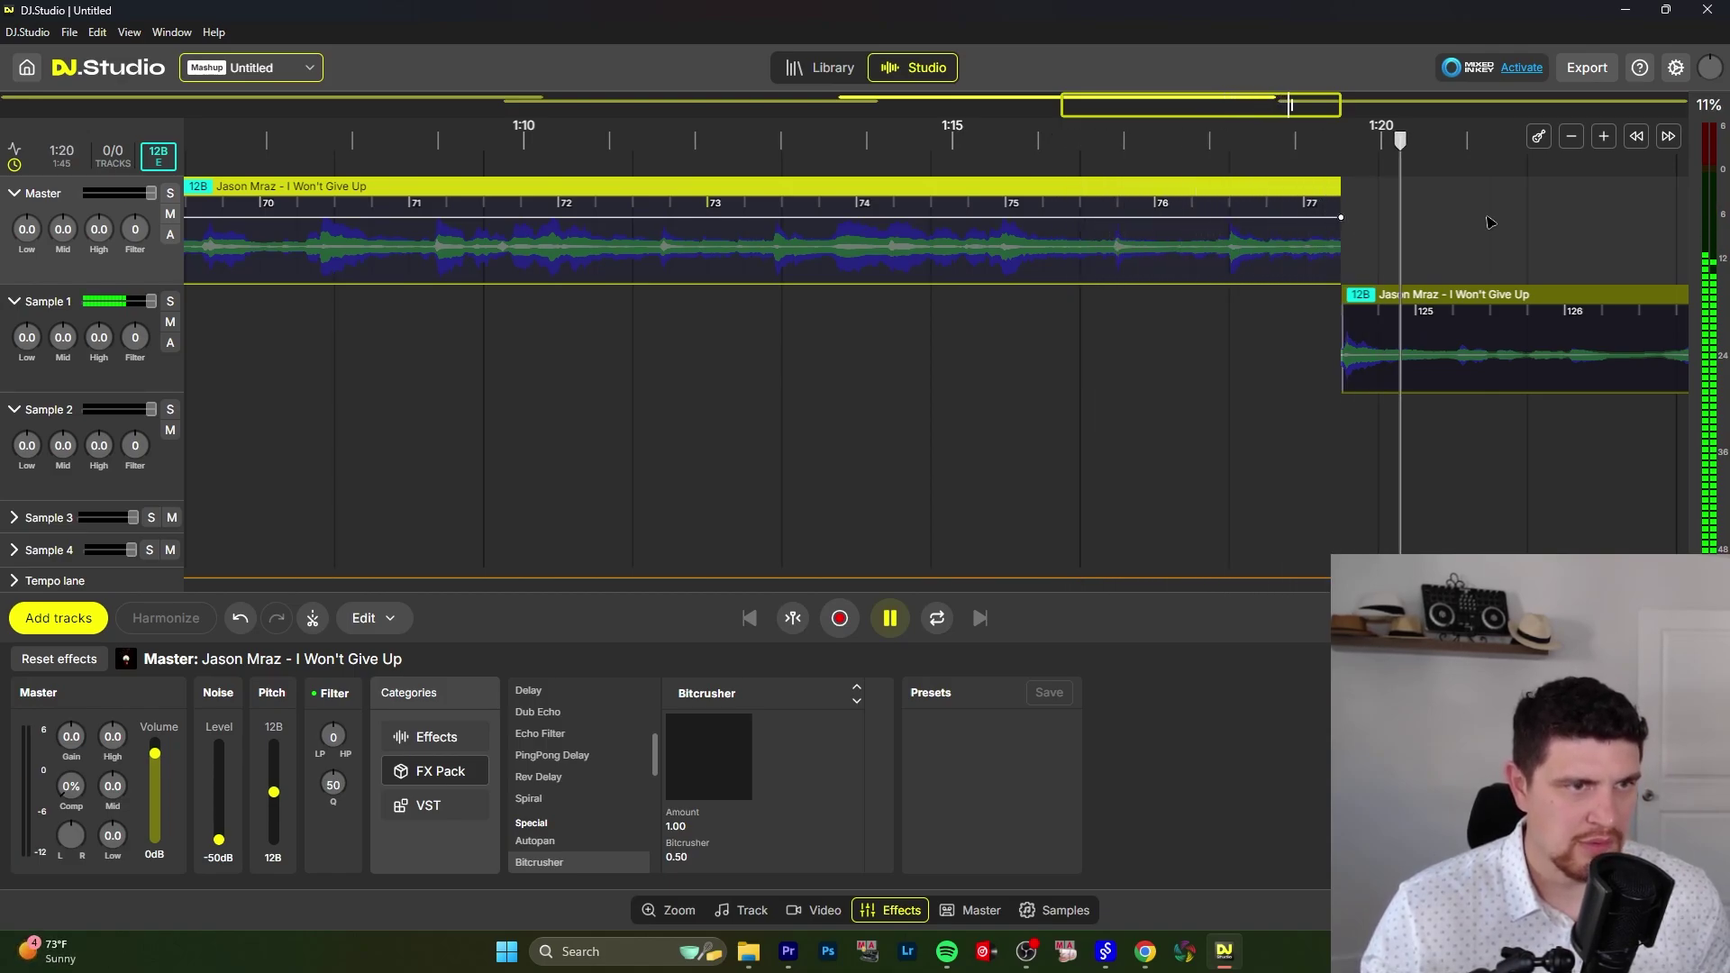
pyautogui.click(1376, 252)
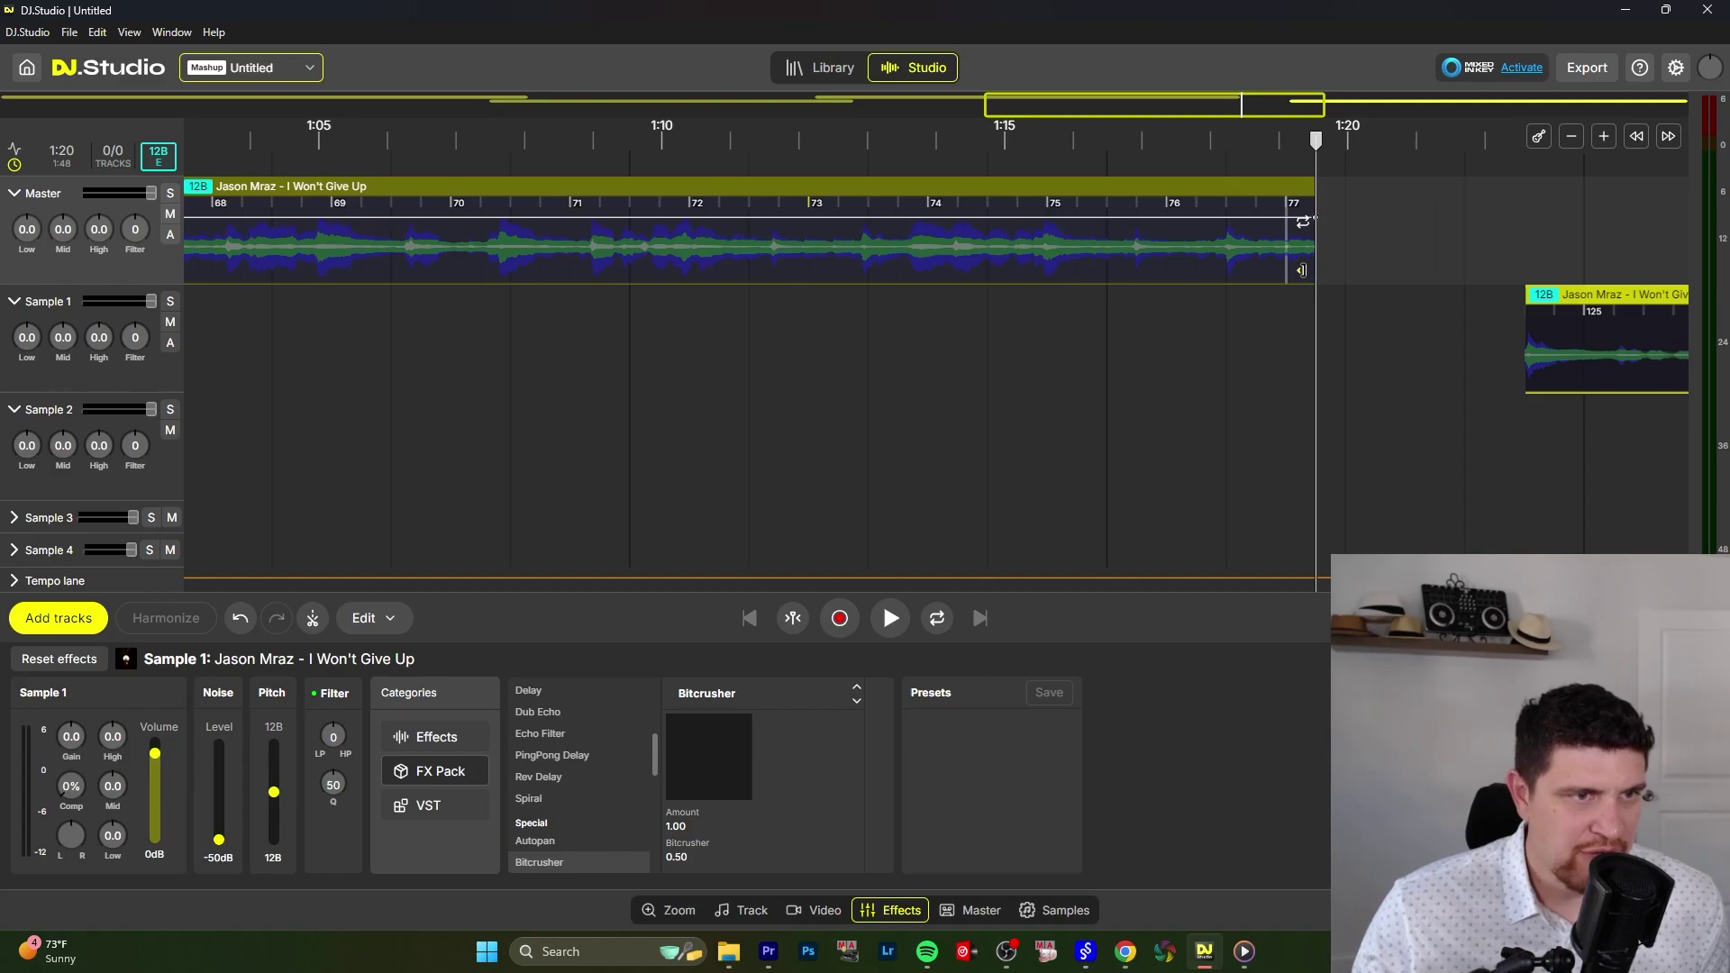
pyautogui.moveTo(1315, 218); pyautogui.dragTo(1534, 274)
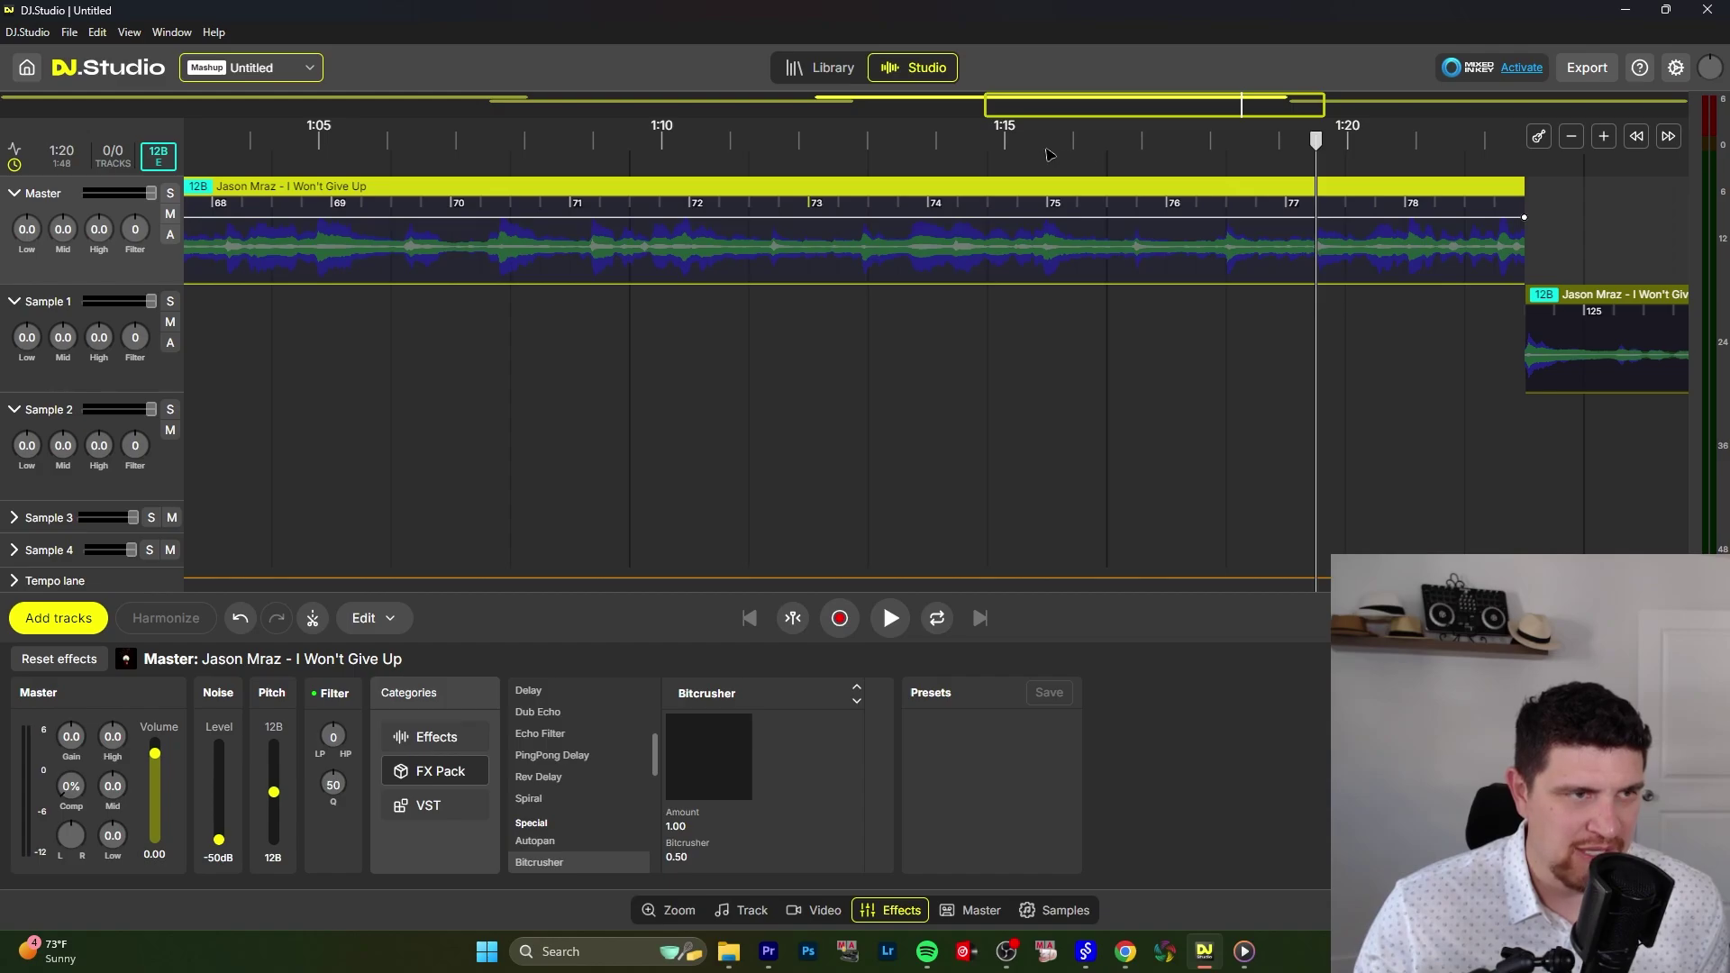
# Step: Play back the second Master clip from about 1:13, and move the final Sample 1 clip earlier to start at about 1:21
pyautogui.click(1038, 145)
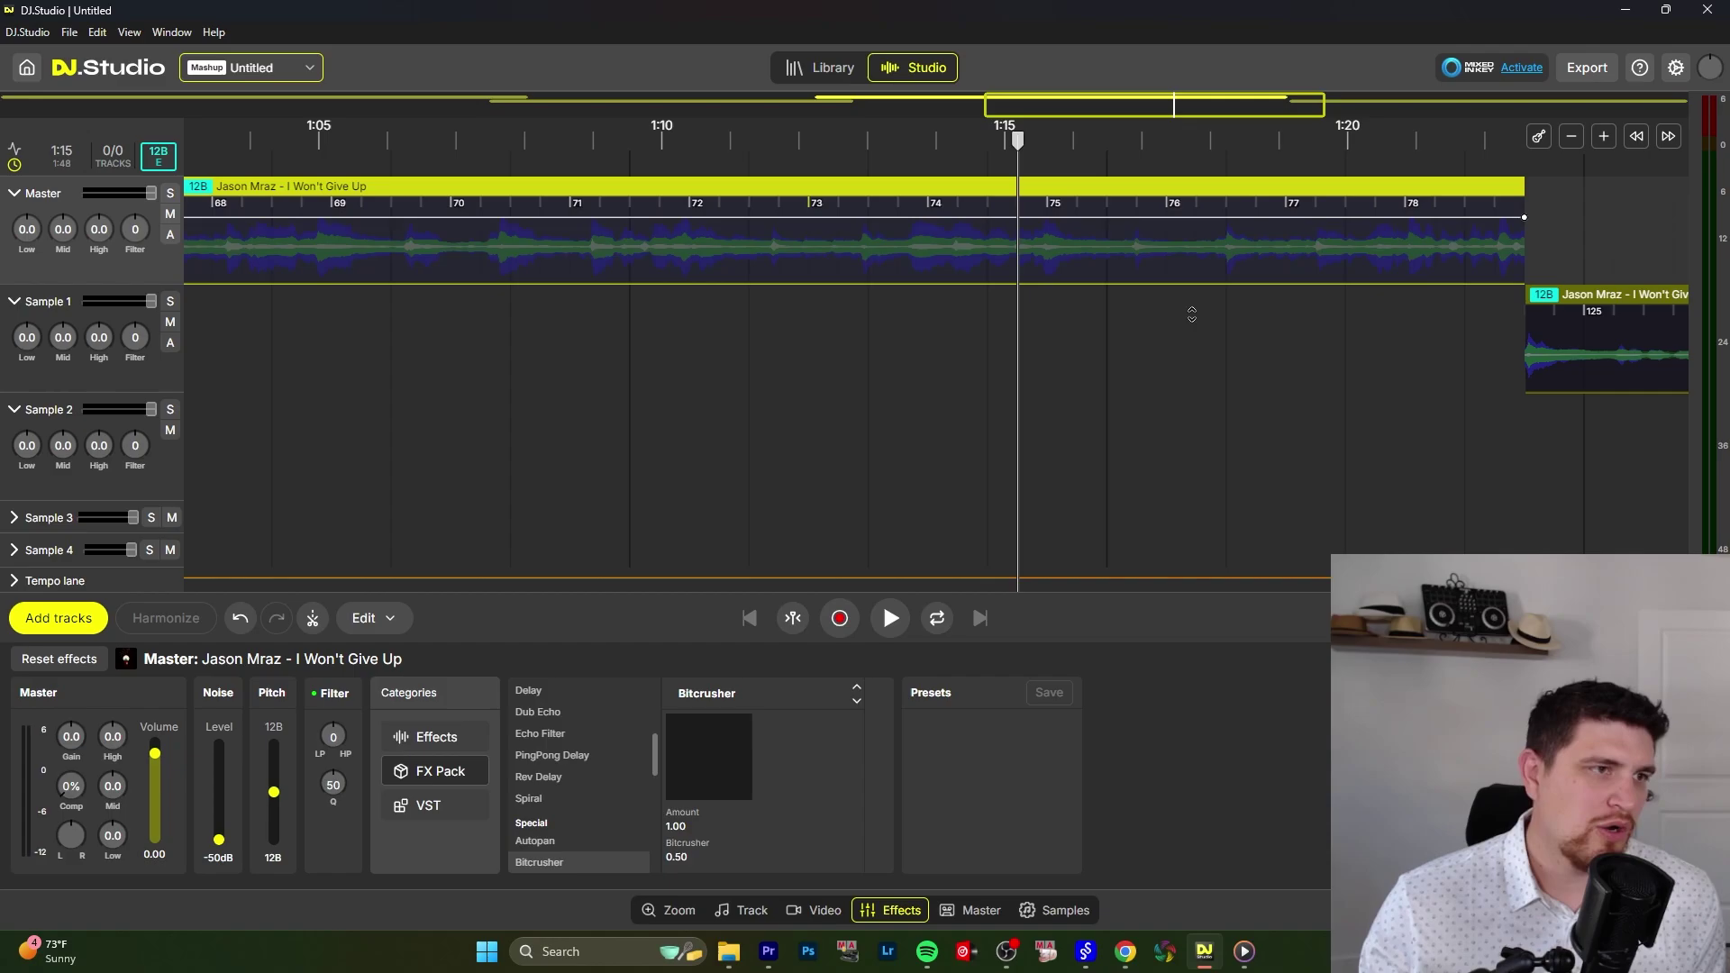
pyautogui.click(901, 139)
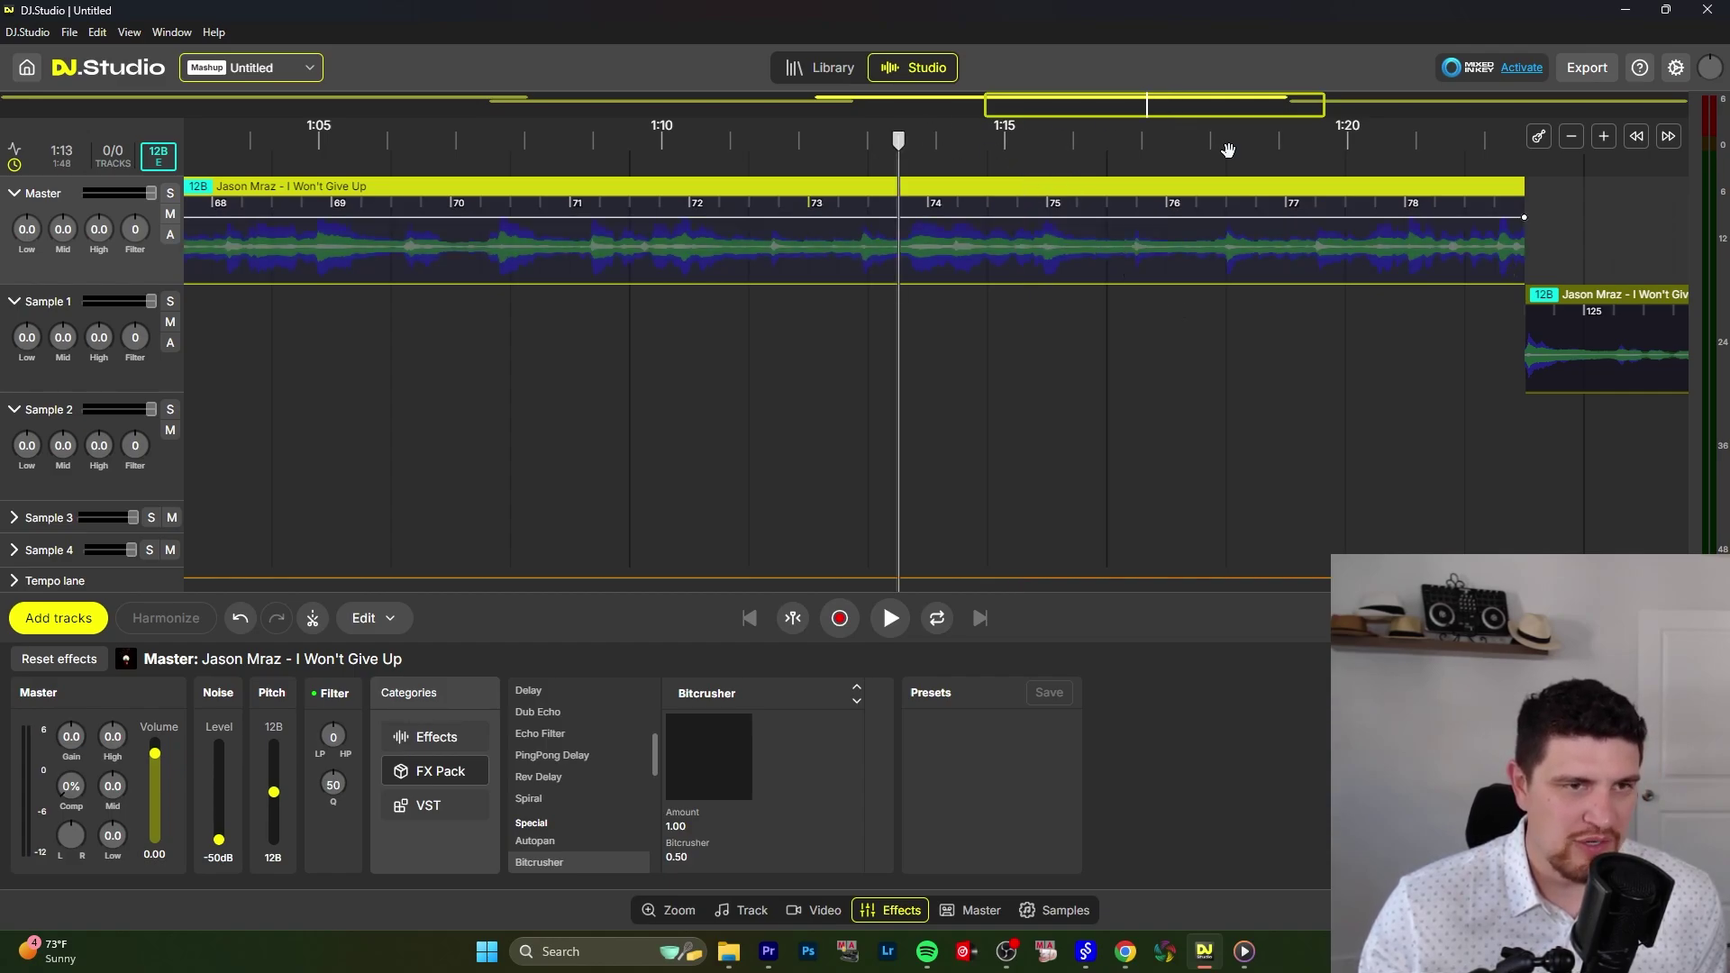
pyautogui.press('space')
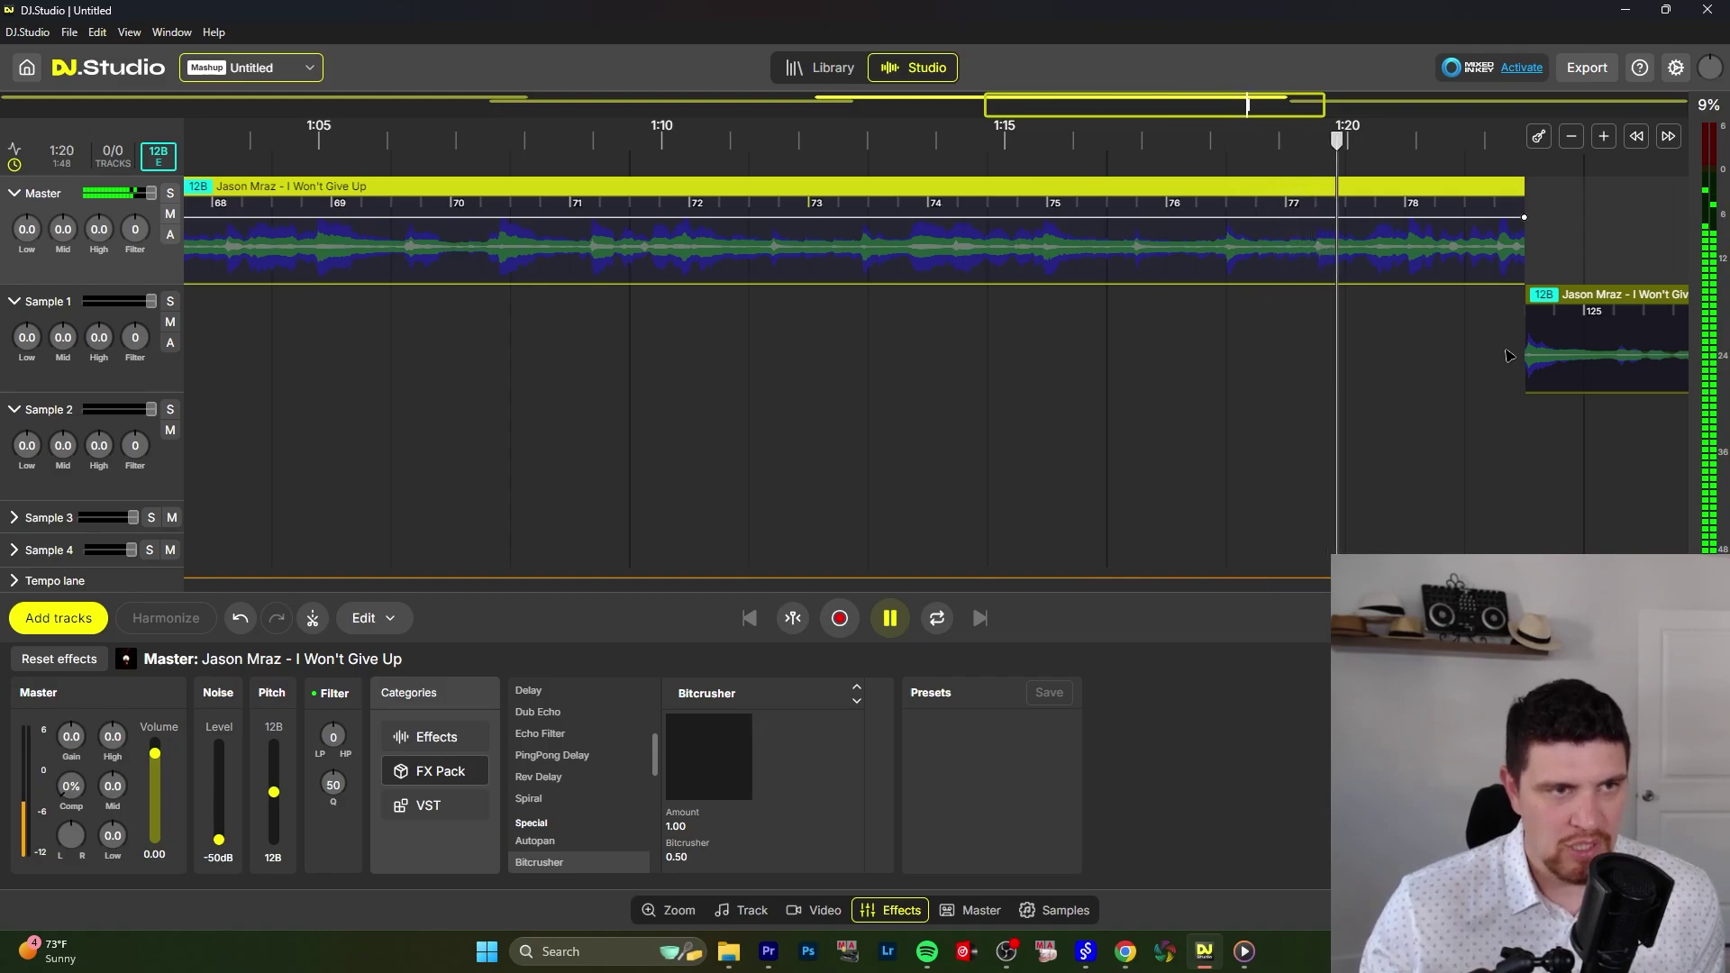
pyautogui.press('space')
pyautogui.moveTo(1608, 297); pyautogui.dragTo(1489, 298)
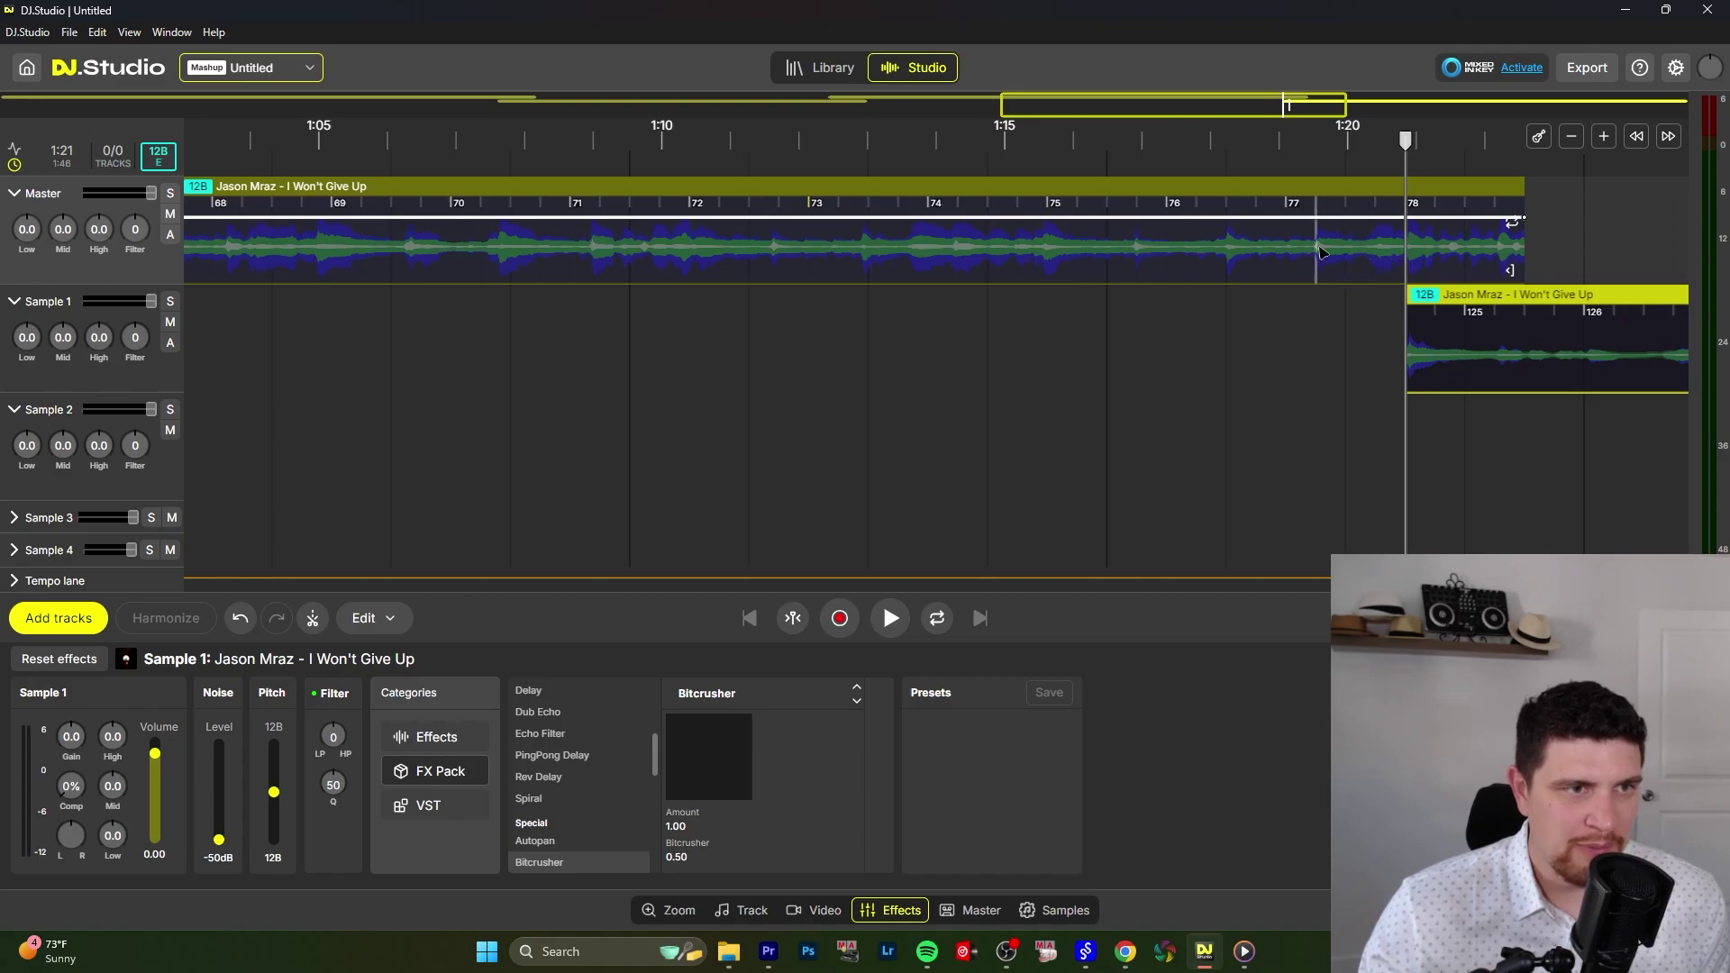
# Step: Play back the overlap at about 1:20, and show the stems for the second Master clip's section from 1:20 to its end
pyautogui.click(1286, 139)
pyautogui.press('space')
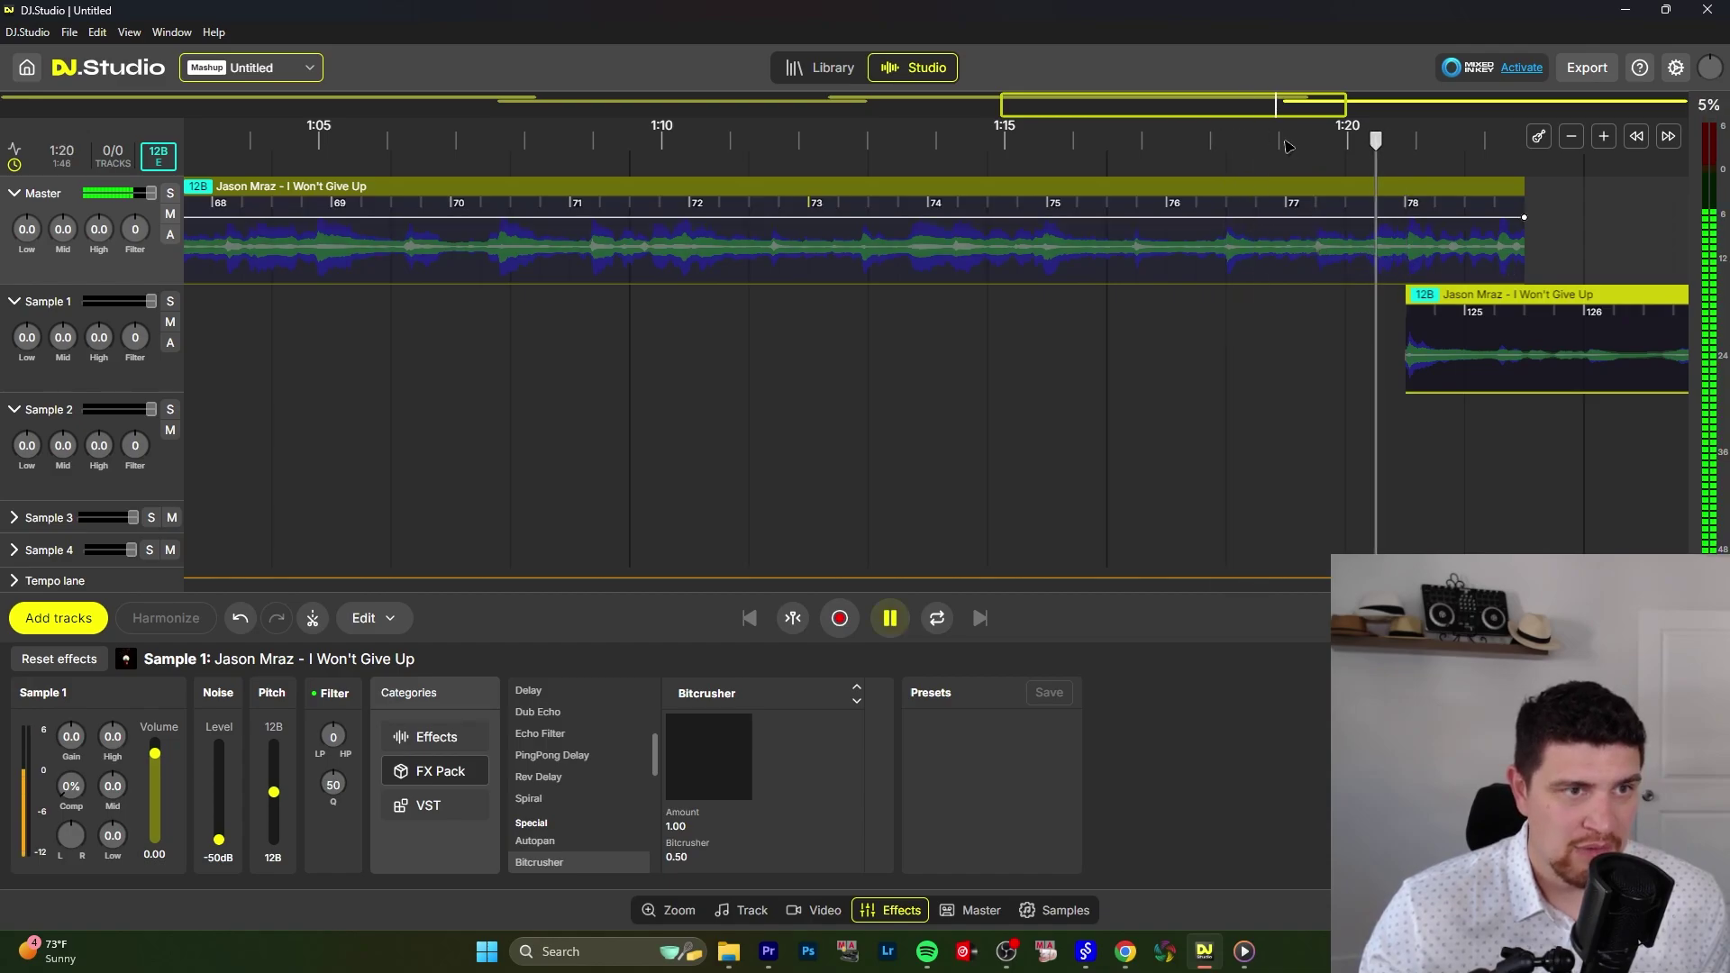
pyautogui.press('space')
pyautogui.click(1398, 221)
pyautogui.moveTo(1363, 253); pyautogui.dragTo(1527, 254)
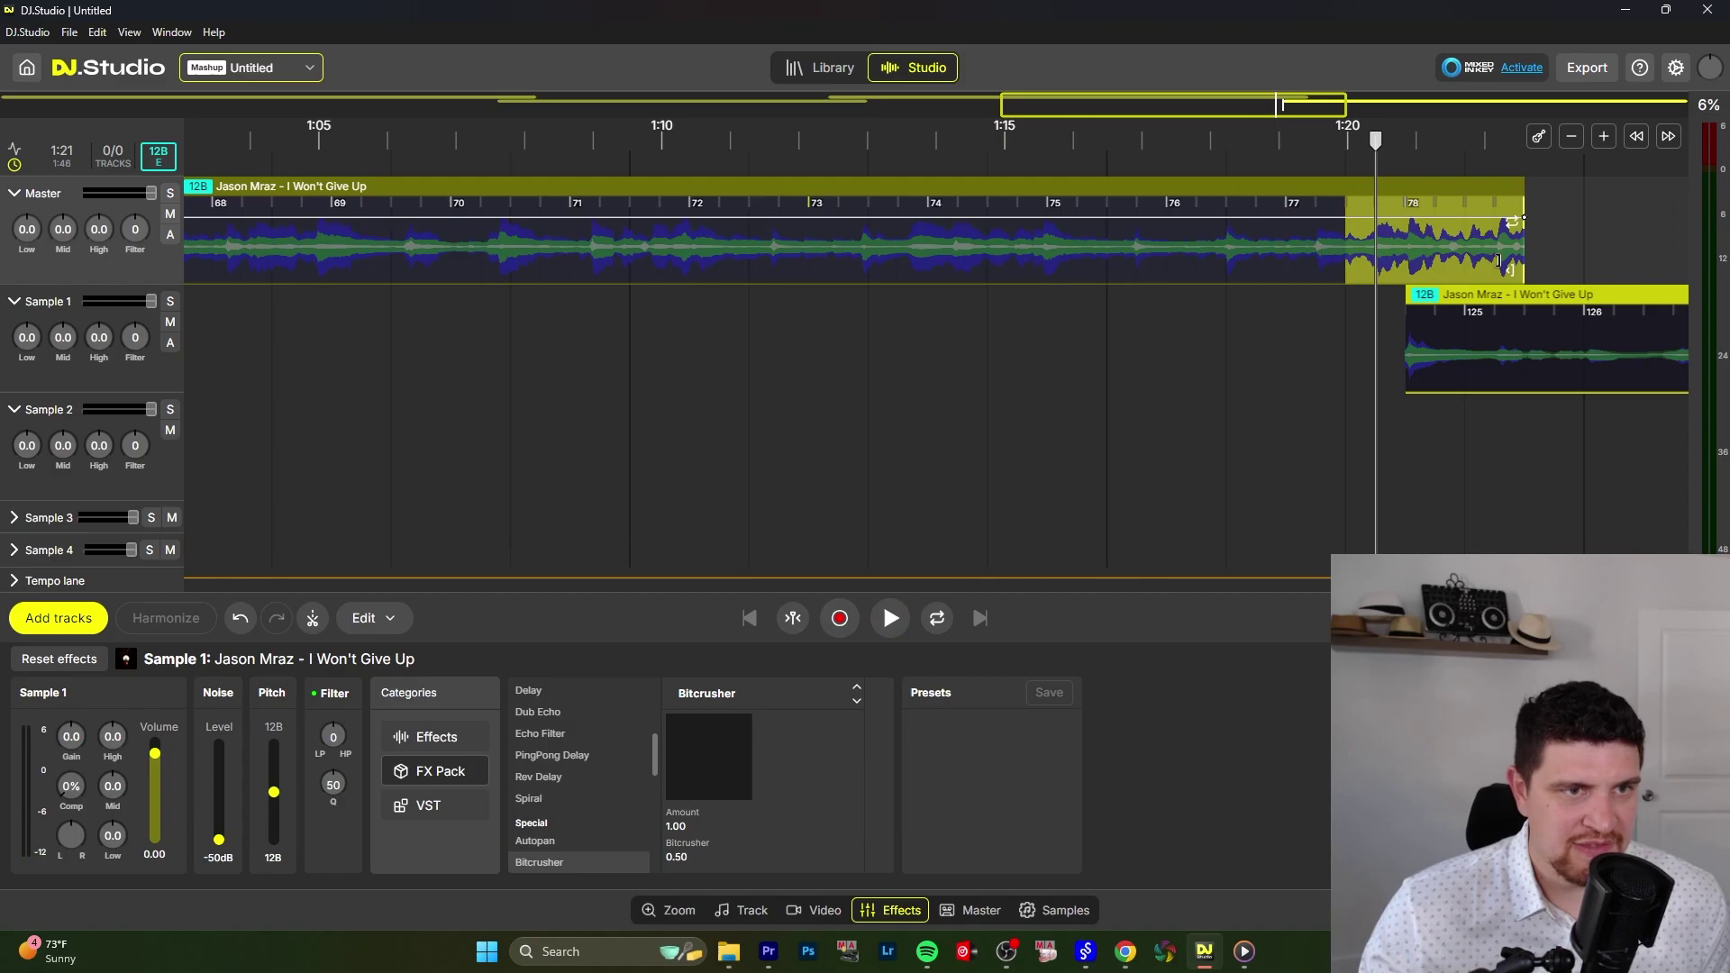
pyautogui.rightClick(1460, 255)
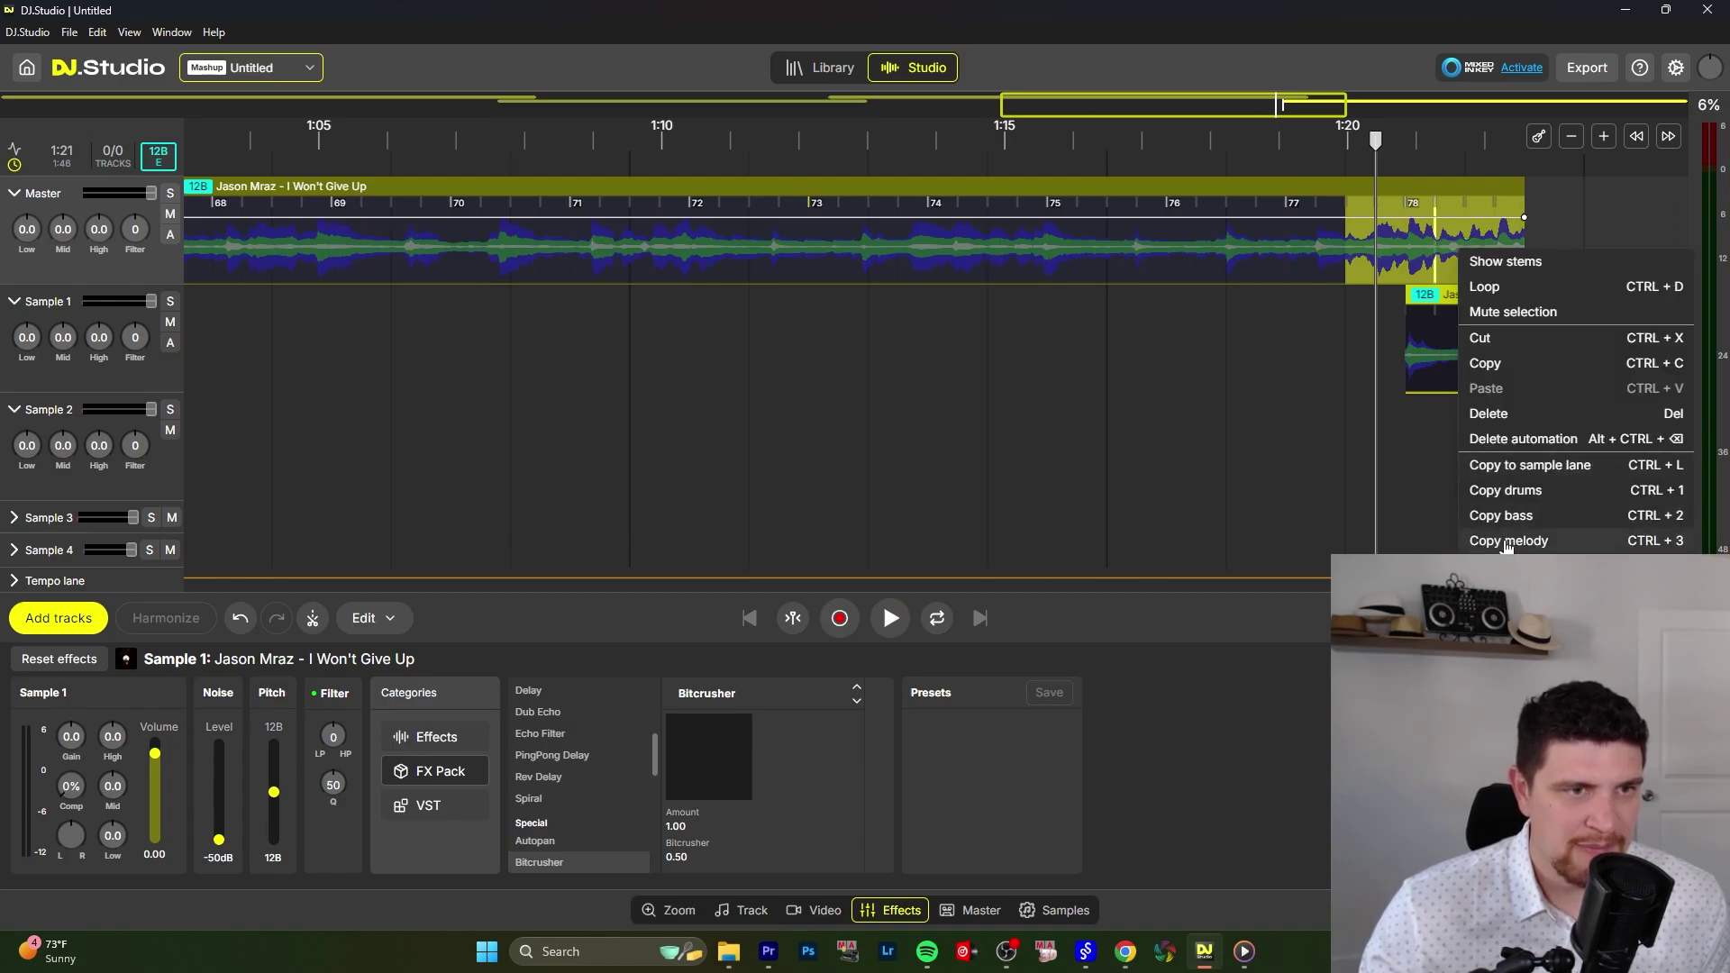
pyautogui.click(1519, 262)
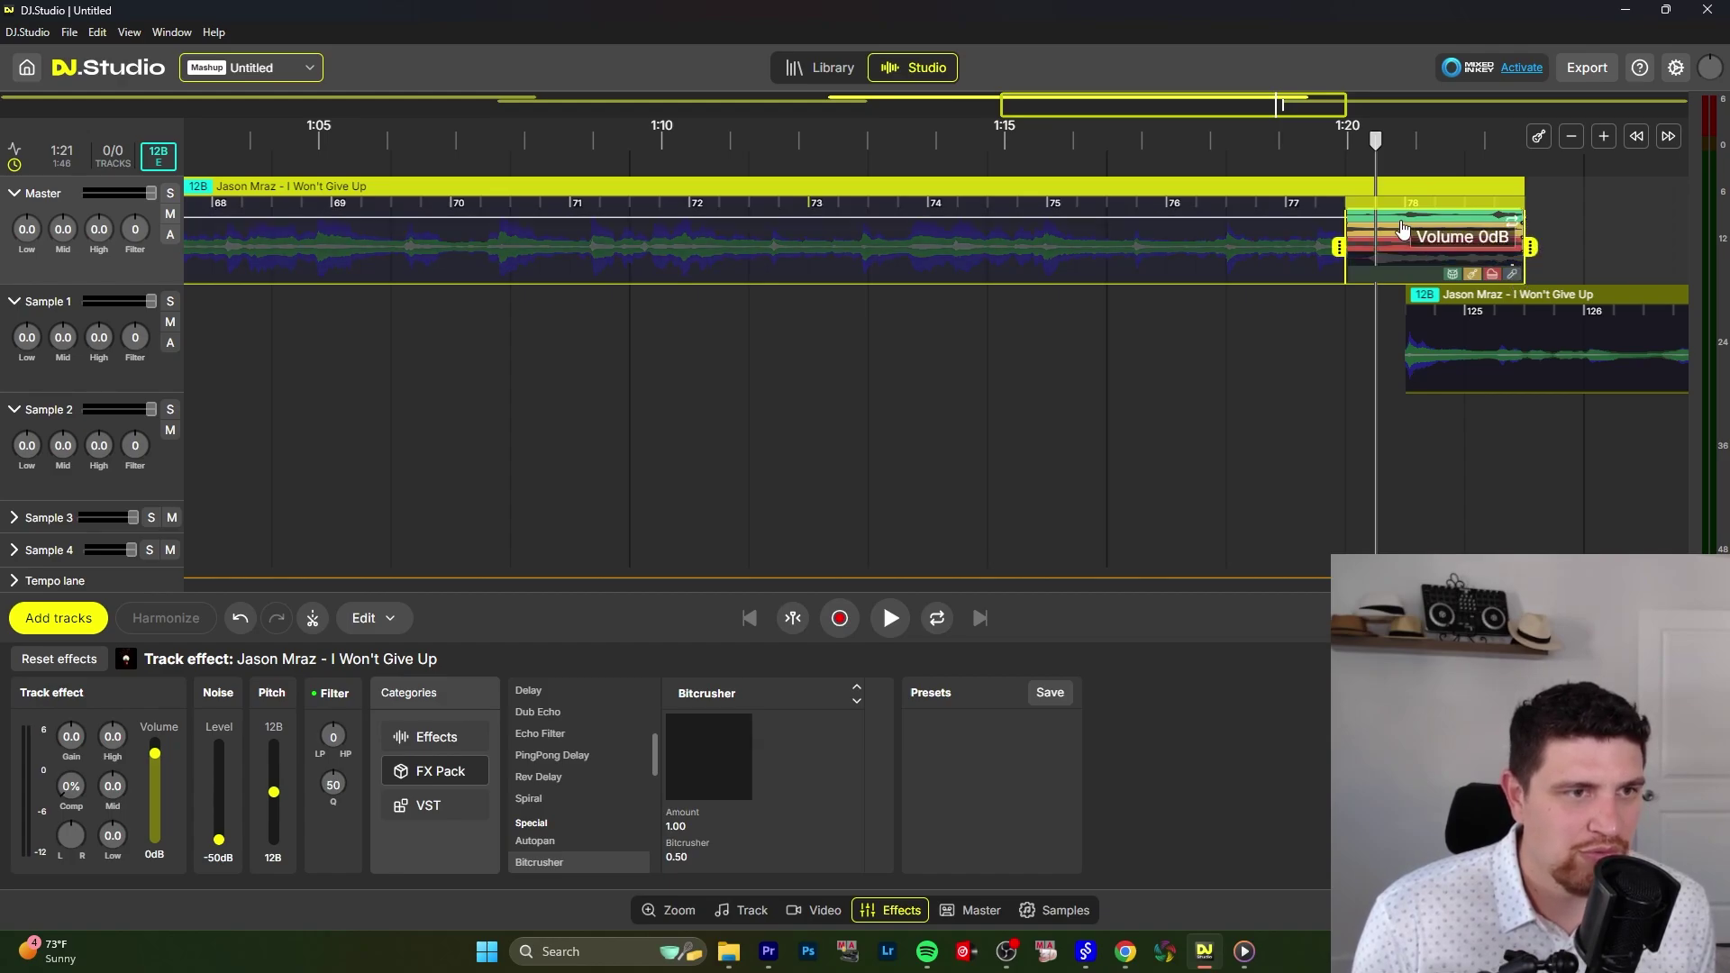
# Step: Play back the transition from about 1:14 through the stems section into the final Sample 1 clip
pyautogui.click(1227, 136)
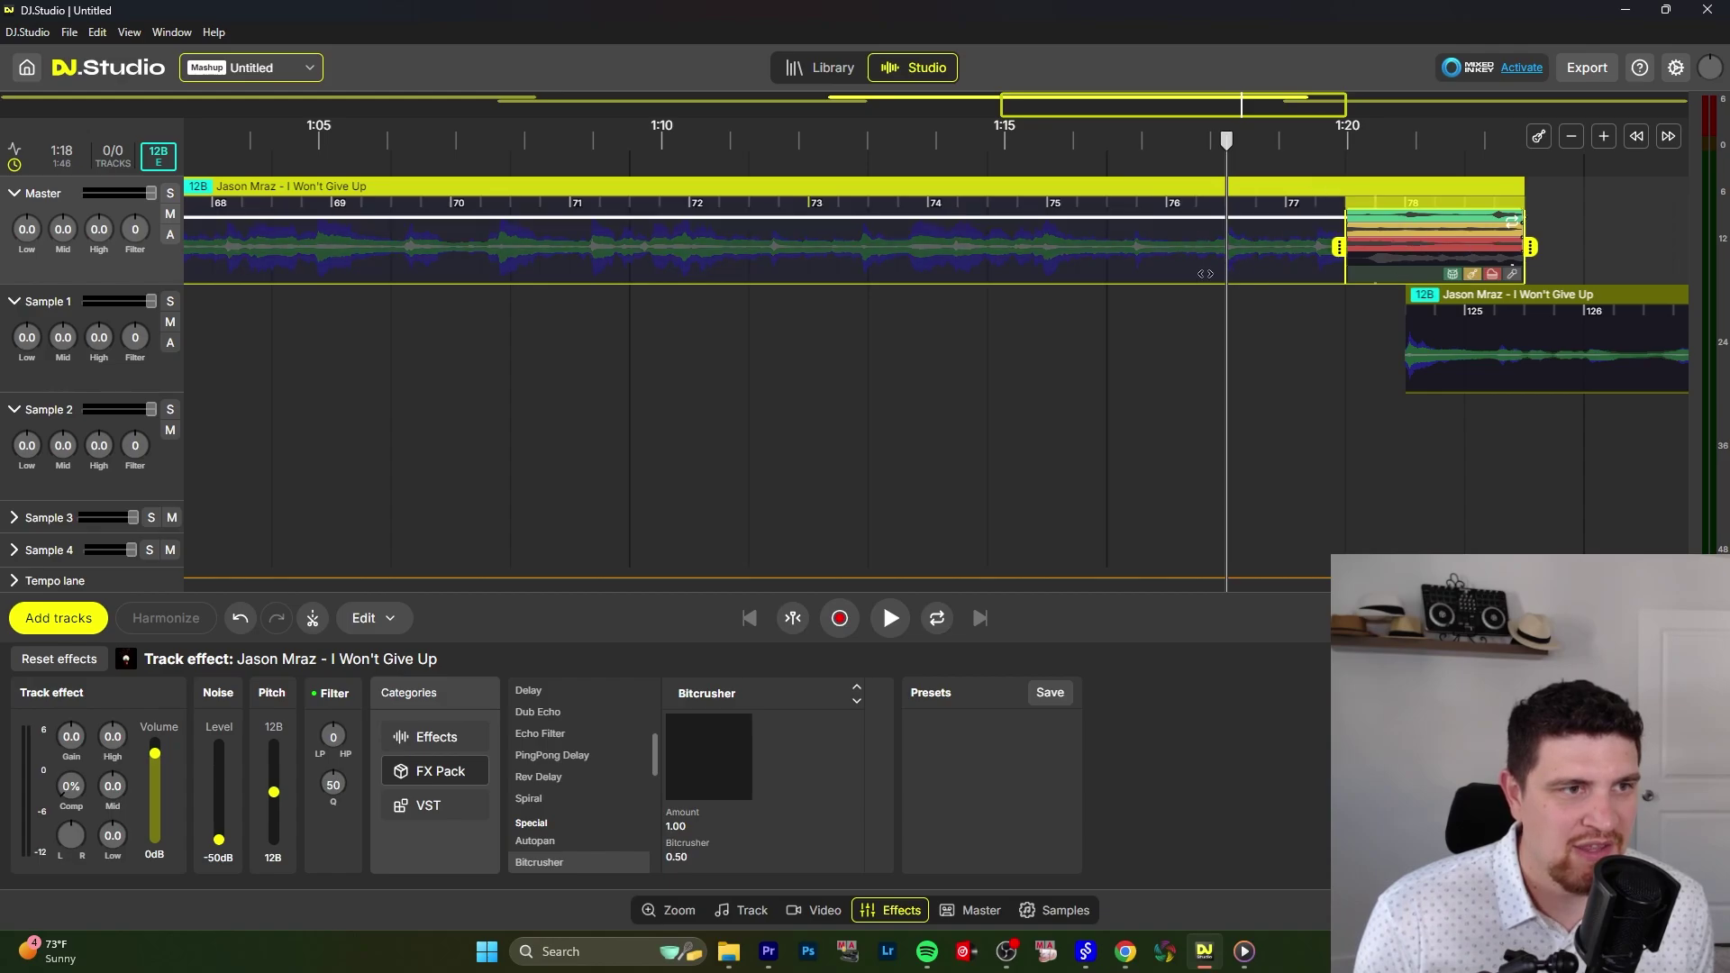
pyautogui.click(930, 140)
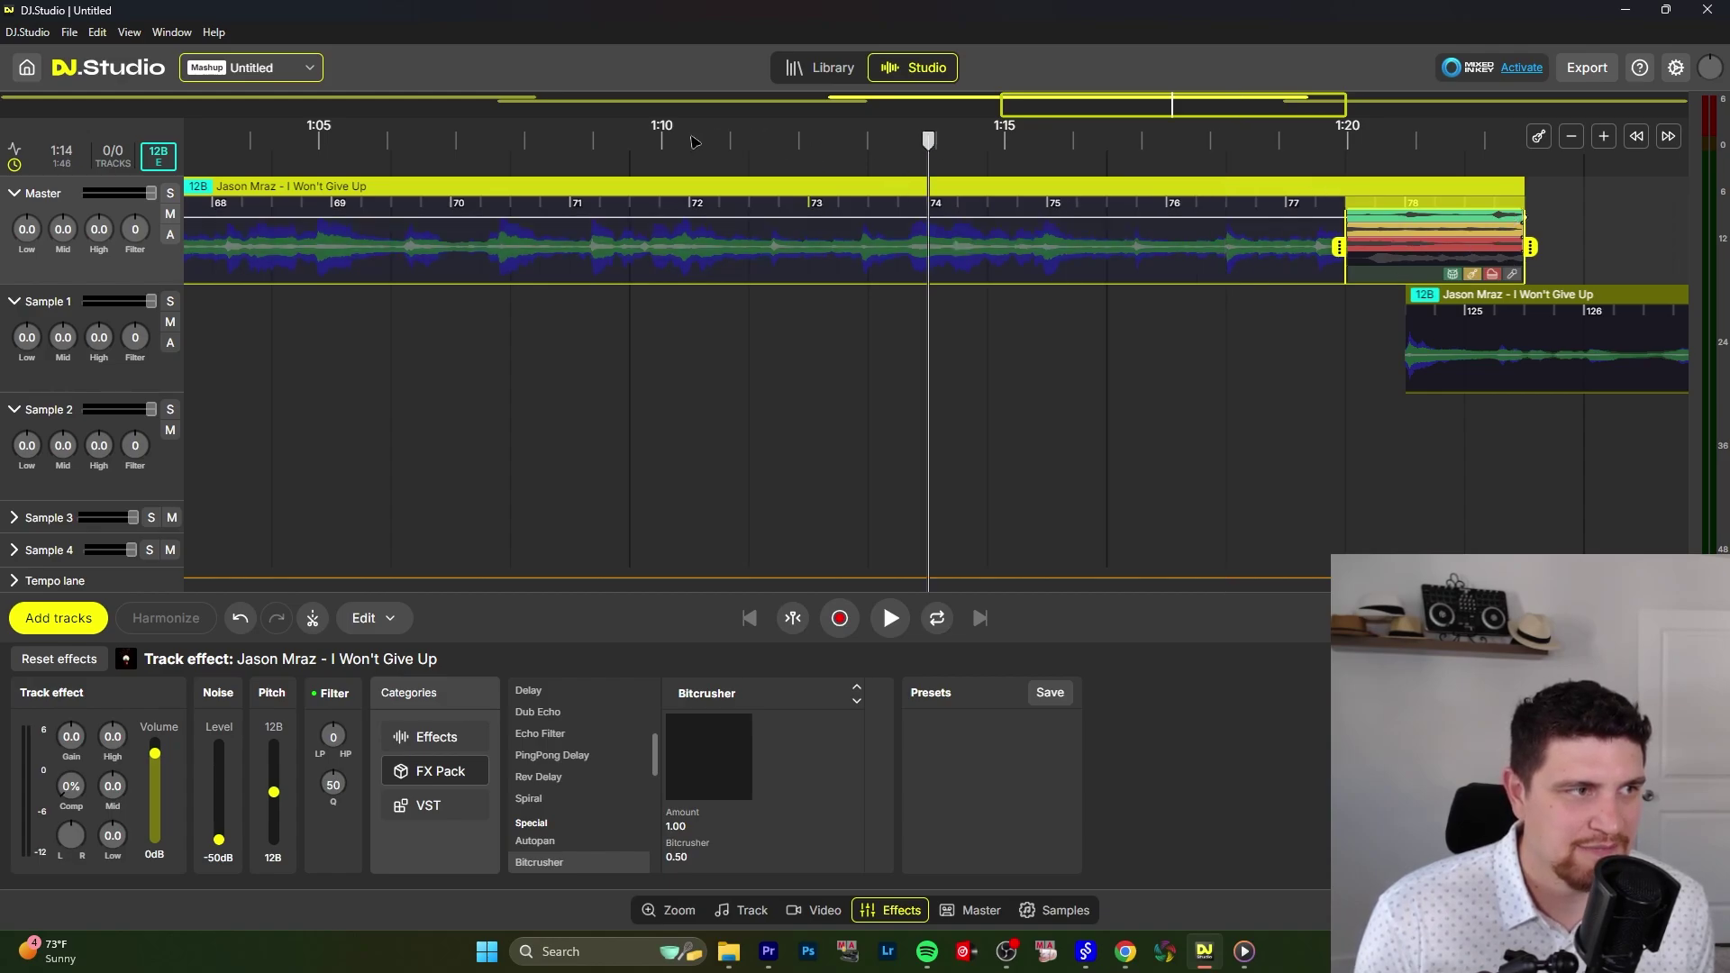
pyautogui.press('space')
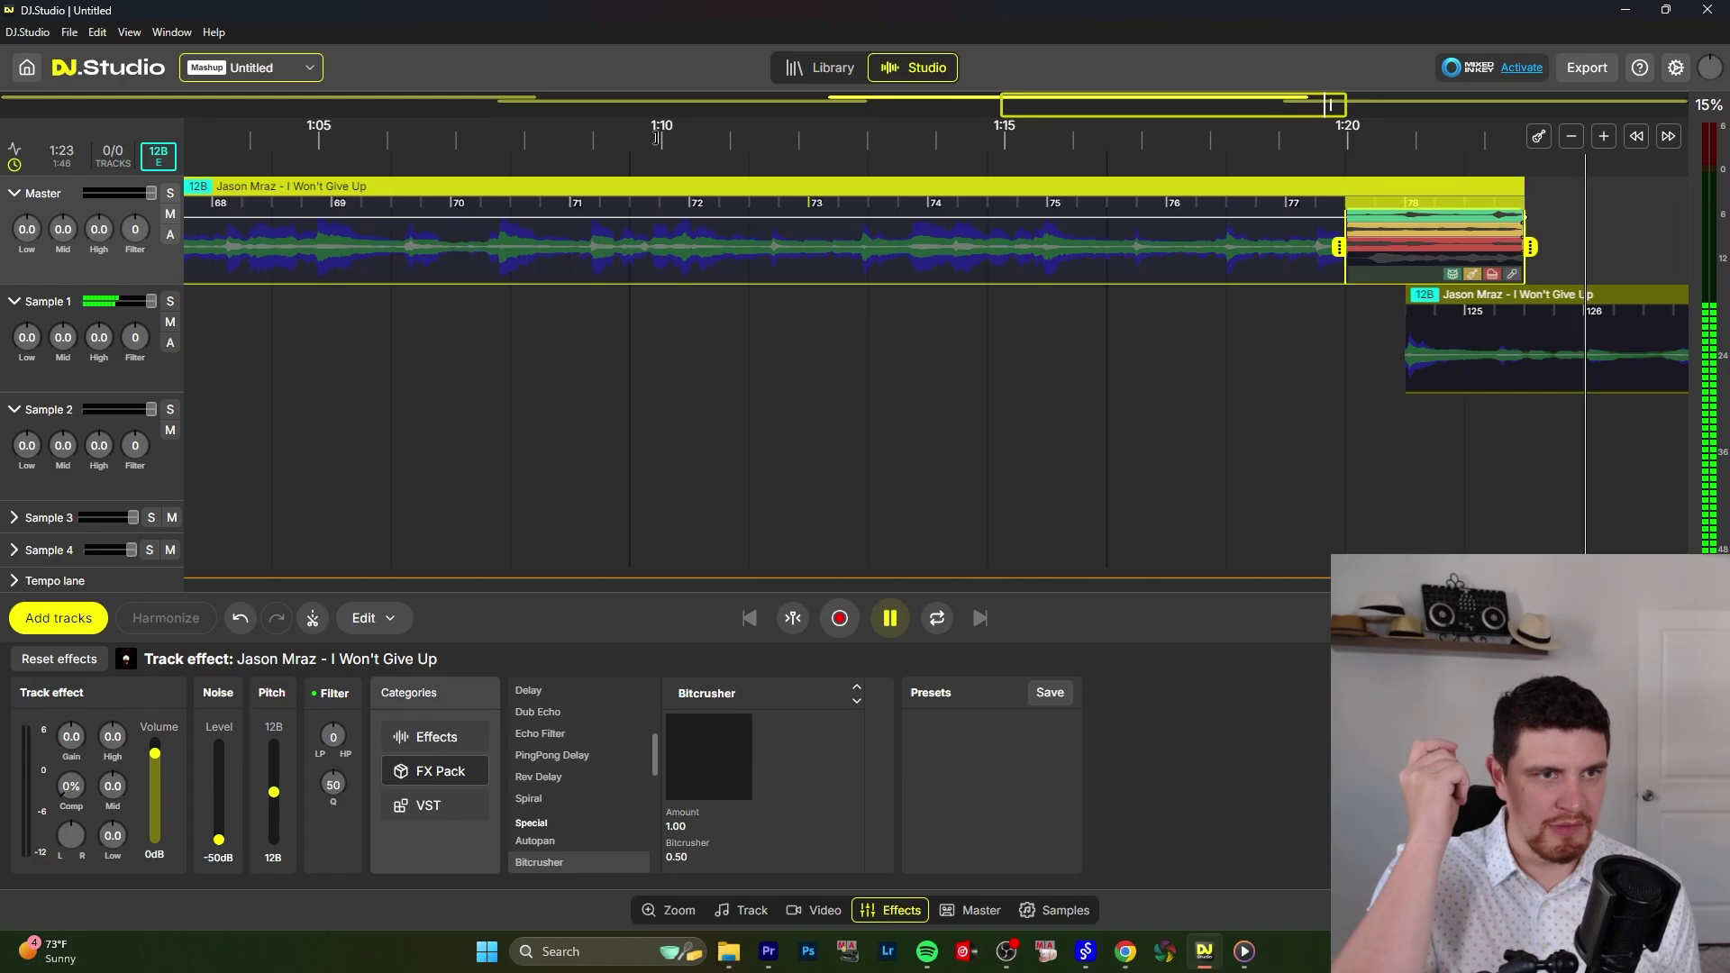
pyautogui.press('space')
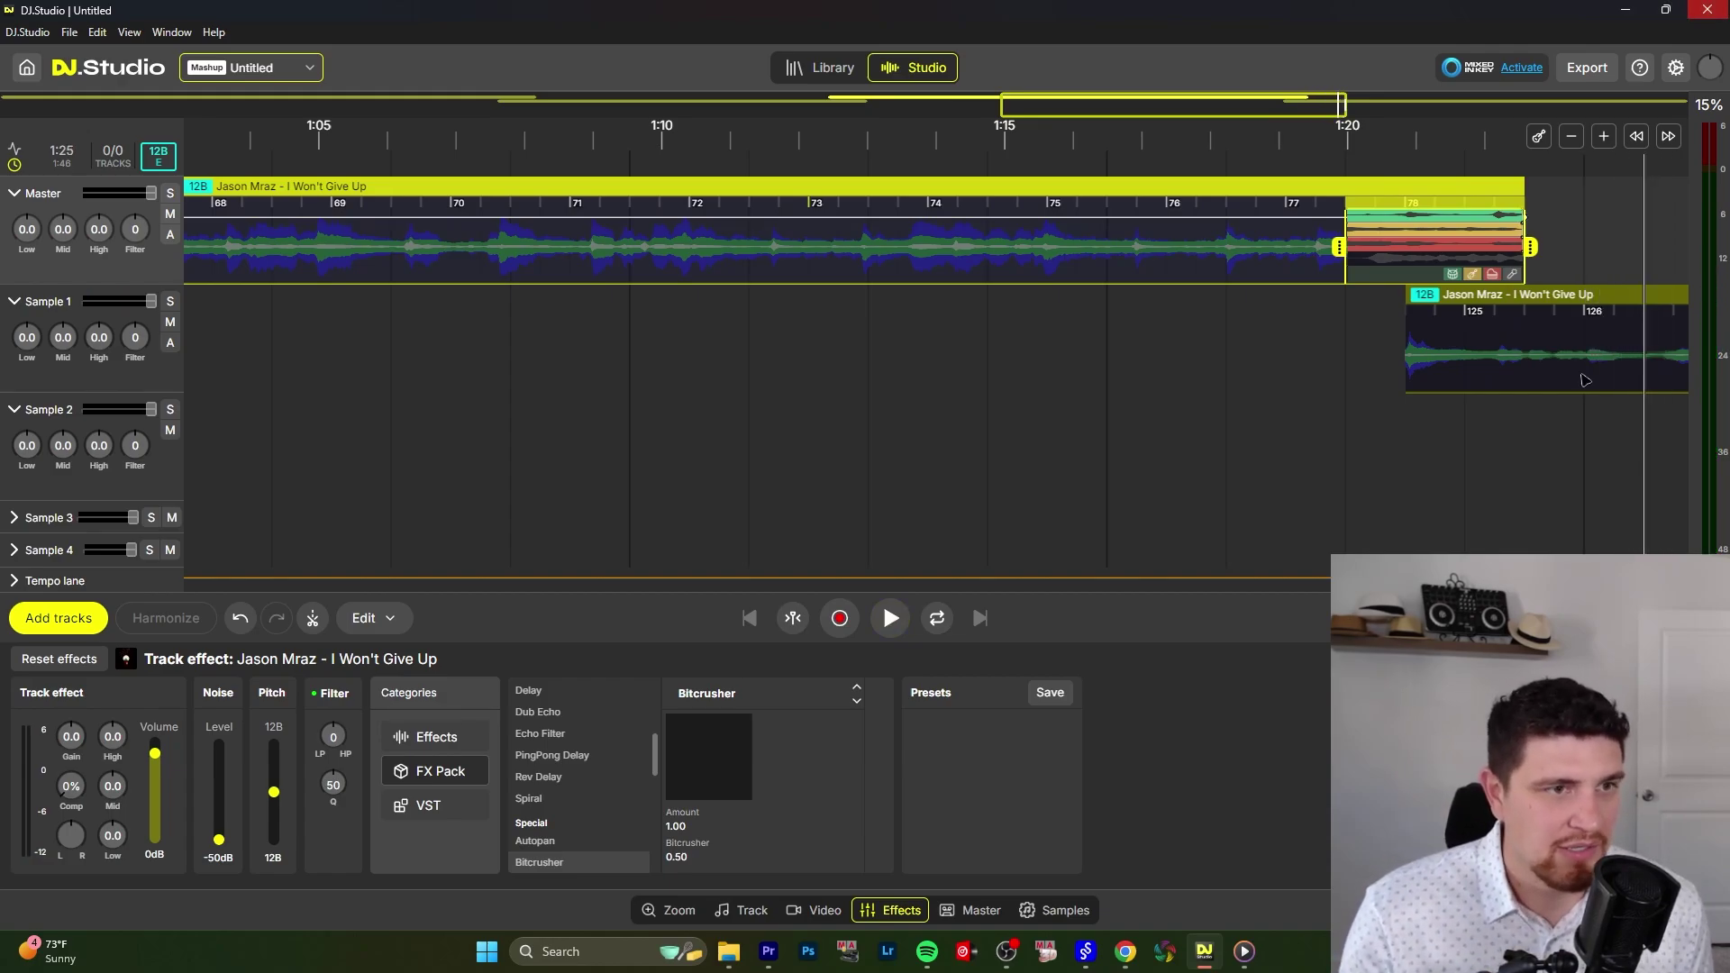
# Step: Add volume points at the end of the second Master clip and drop its volume to silence just after the final Sample 1 clip starts
pyautogui.click(1587, 216)
pyautogui.hotkey('ctrl', 'z')
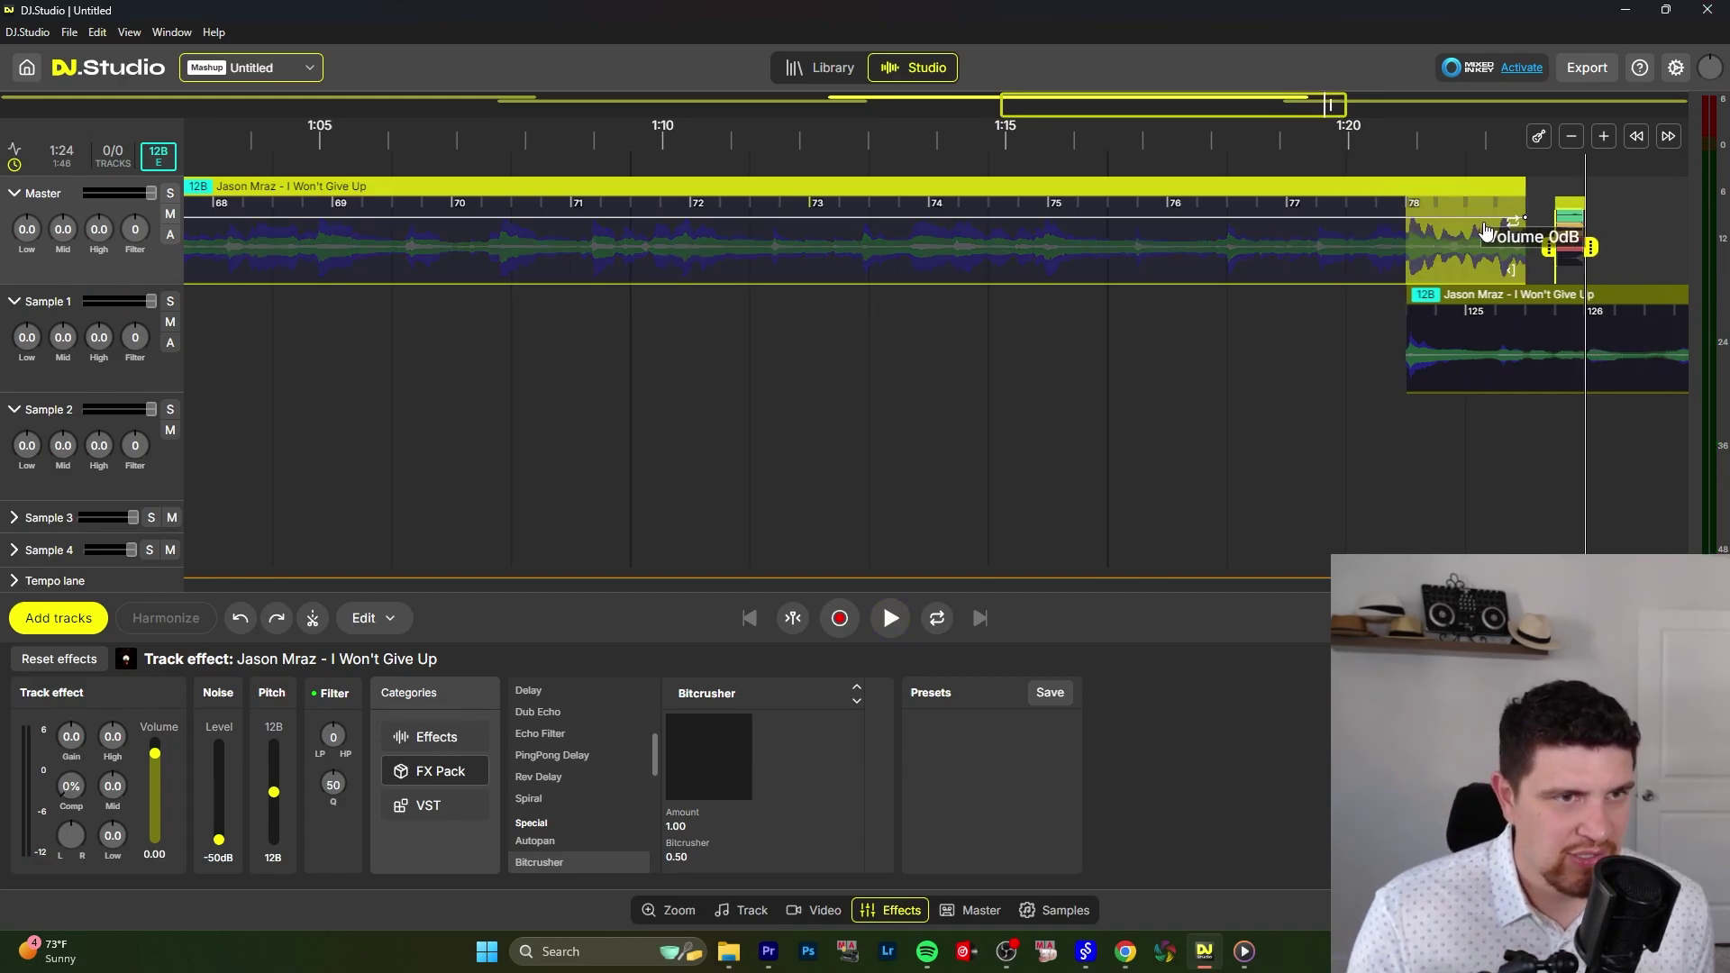
pyautogui.click(1404, 219)
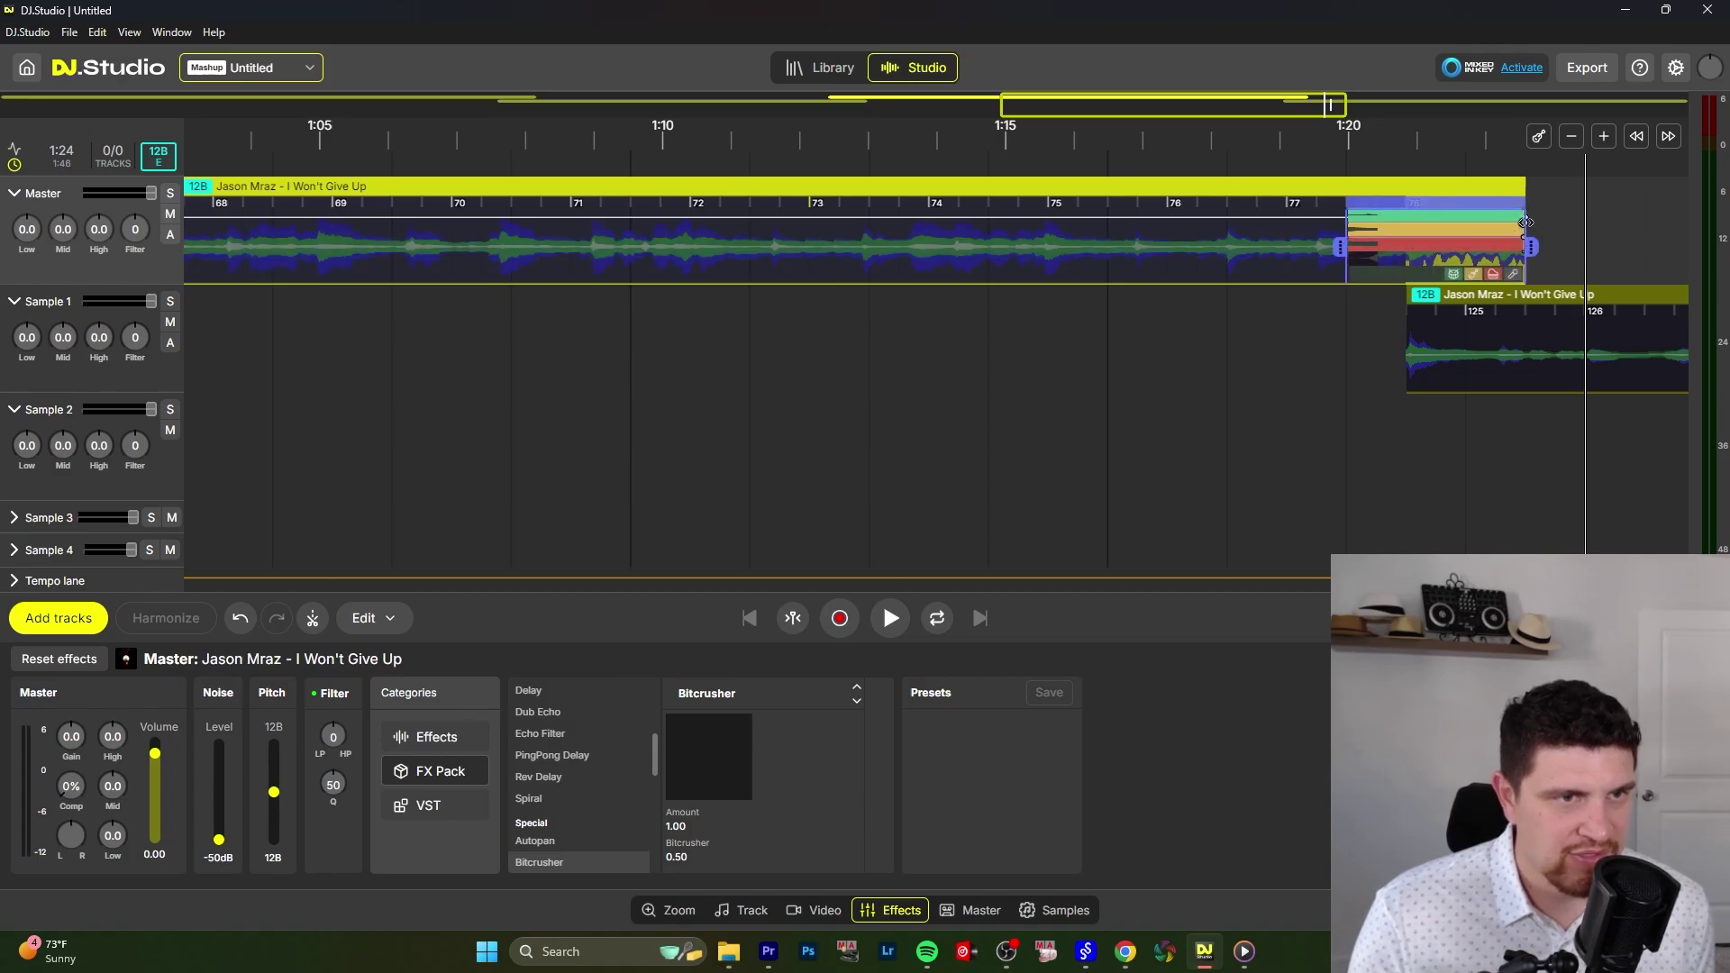
pyautogui.moveTo(1348, 249); pyautogui.dragTo(1313, 232)
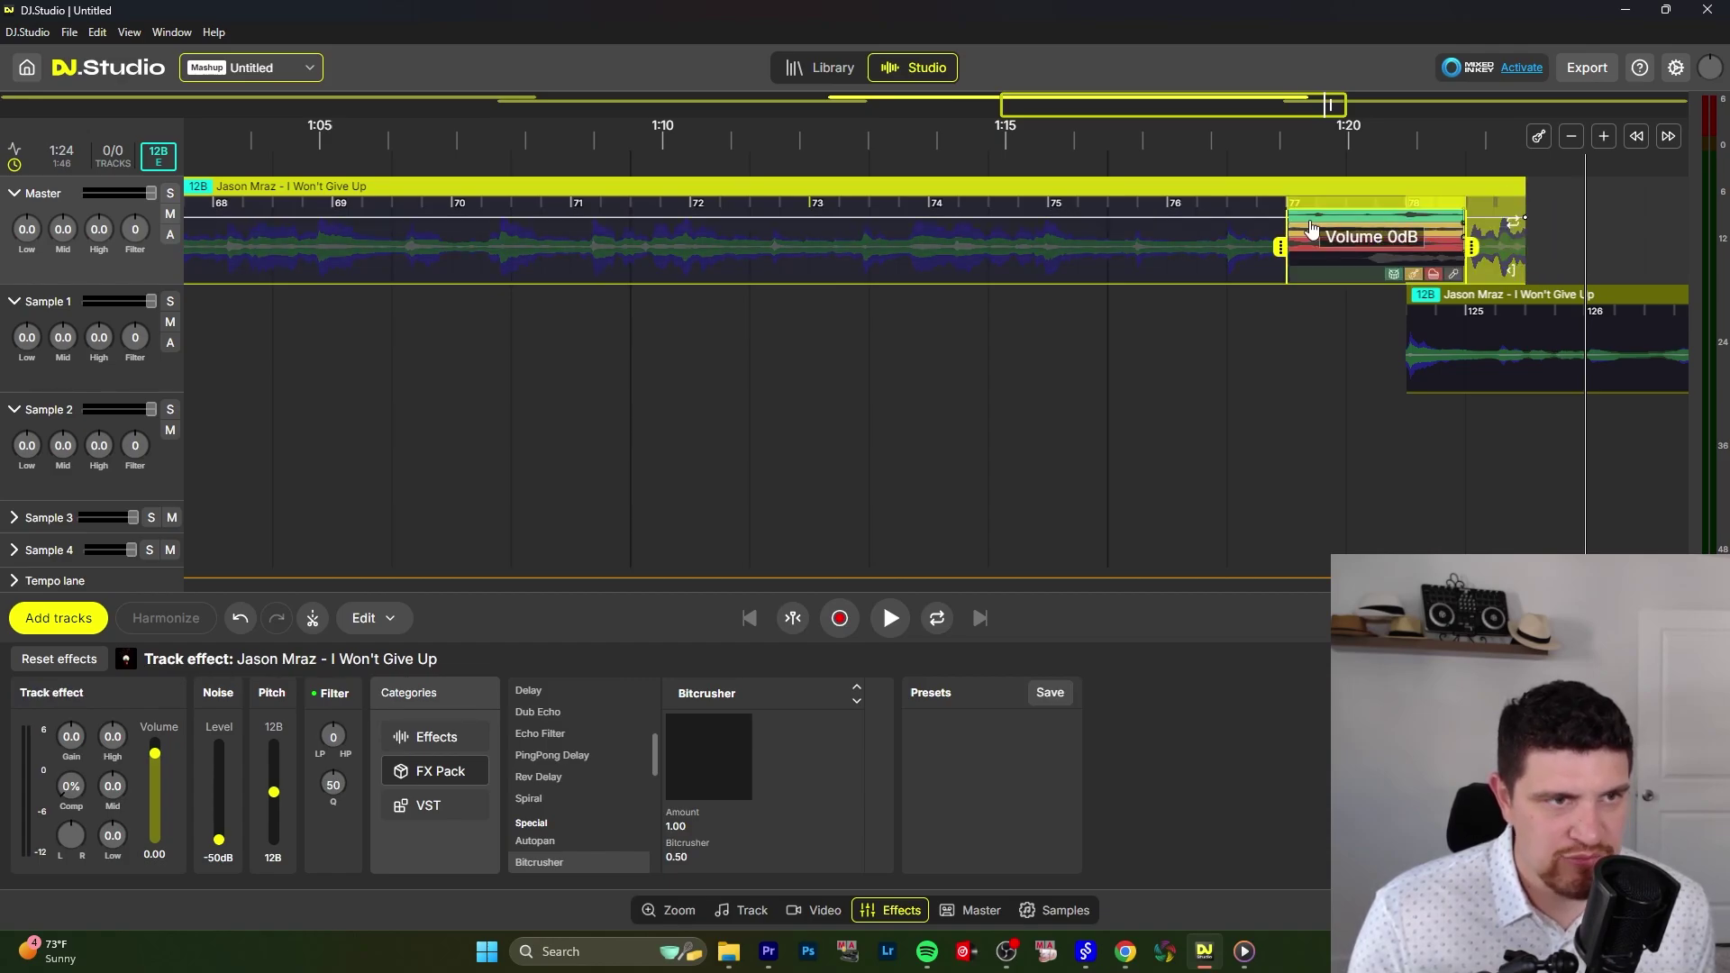
pyautogui.moveTo(1532, 225); pyautogui.dragTo(1539, 281)
pyautogui.hotkey('ctrl', 'z')
pyautogui.hotkey('ctrl', 'z')
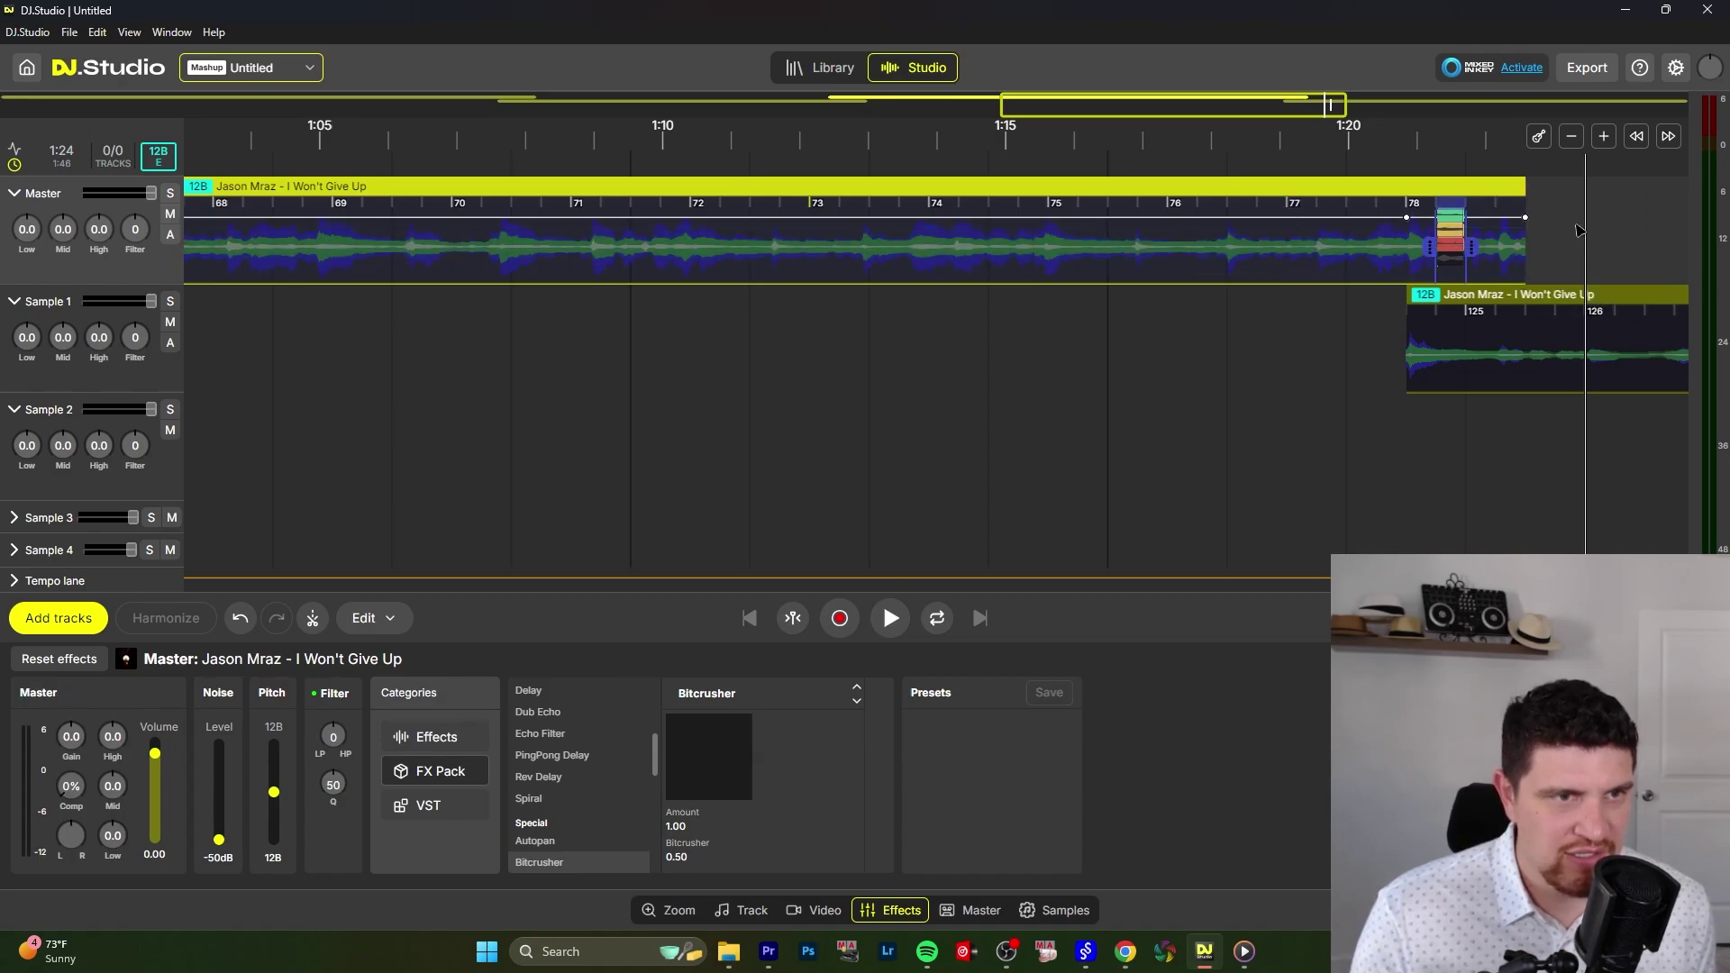
pyautogui.moveTo(1524, 219); pyautogui.dragTo(1364, 252)
pyautogui.hotkey('ctrl', 'z')
pyautogui.click(1486, 267)
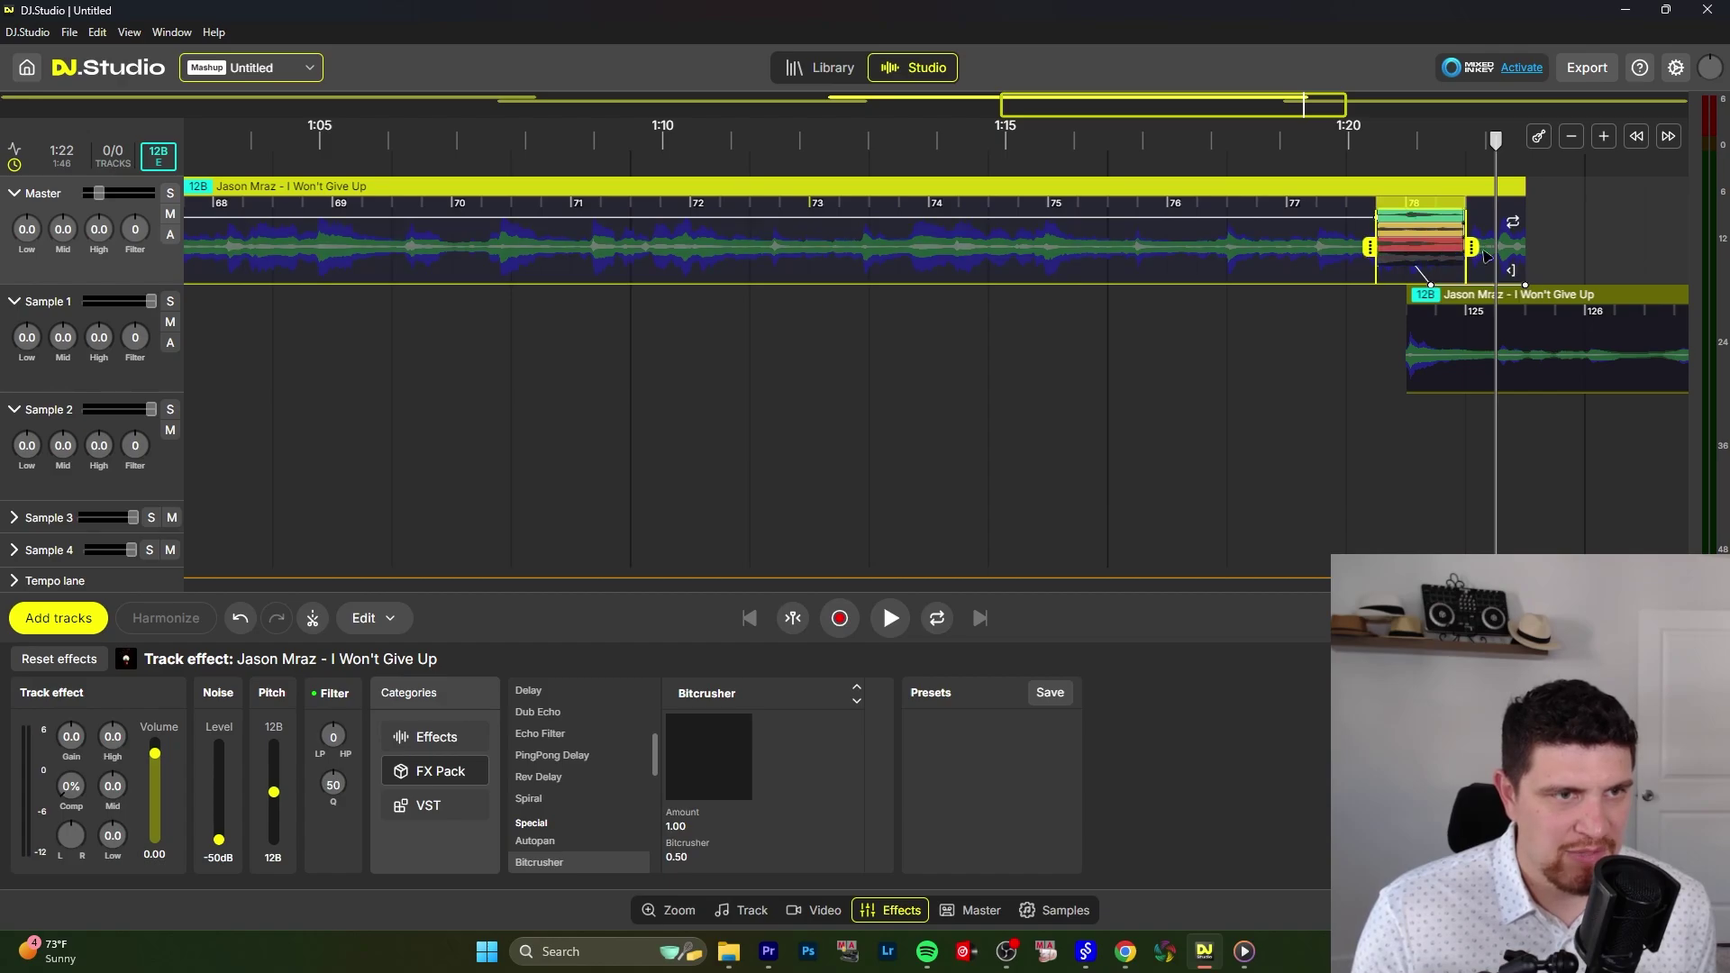
# Step: Extend the stems section to the end of the second Master clip and play back the transition from about 1:18
pyautogui.moveTo(1473, 247); pyautogui.dragTo(1536, 247)
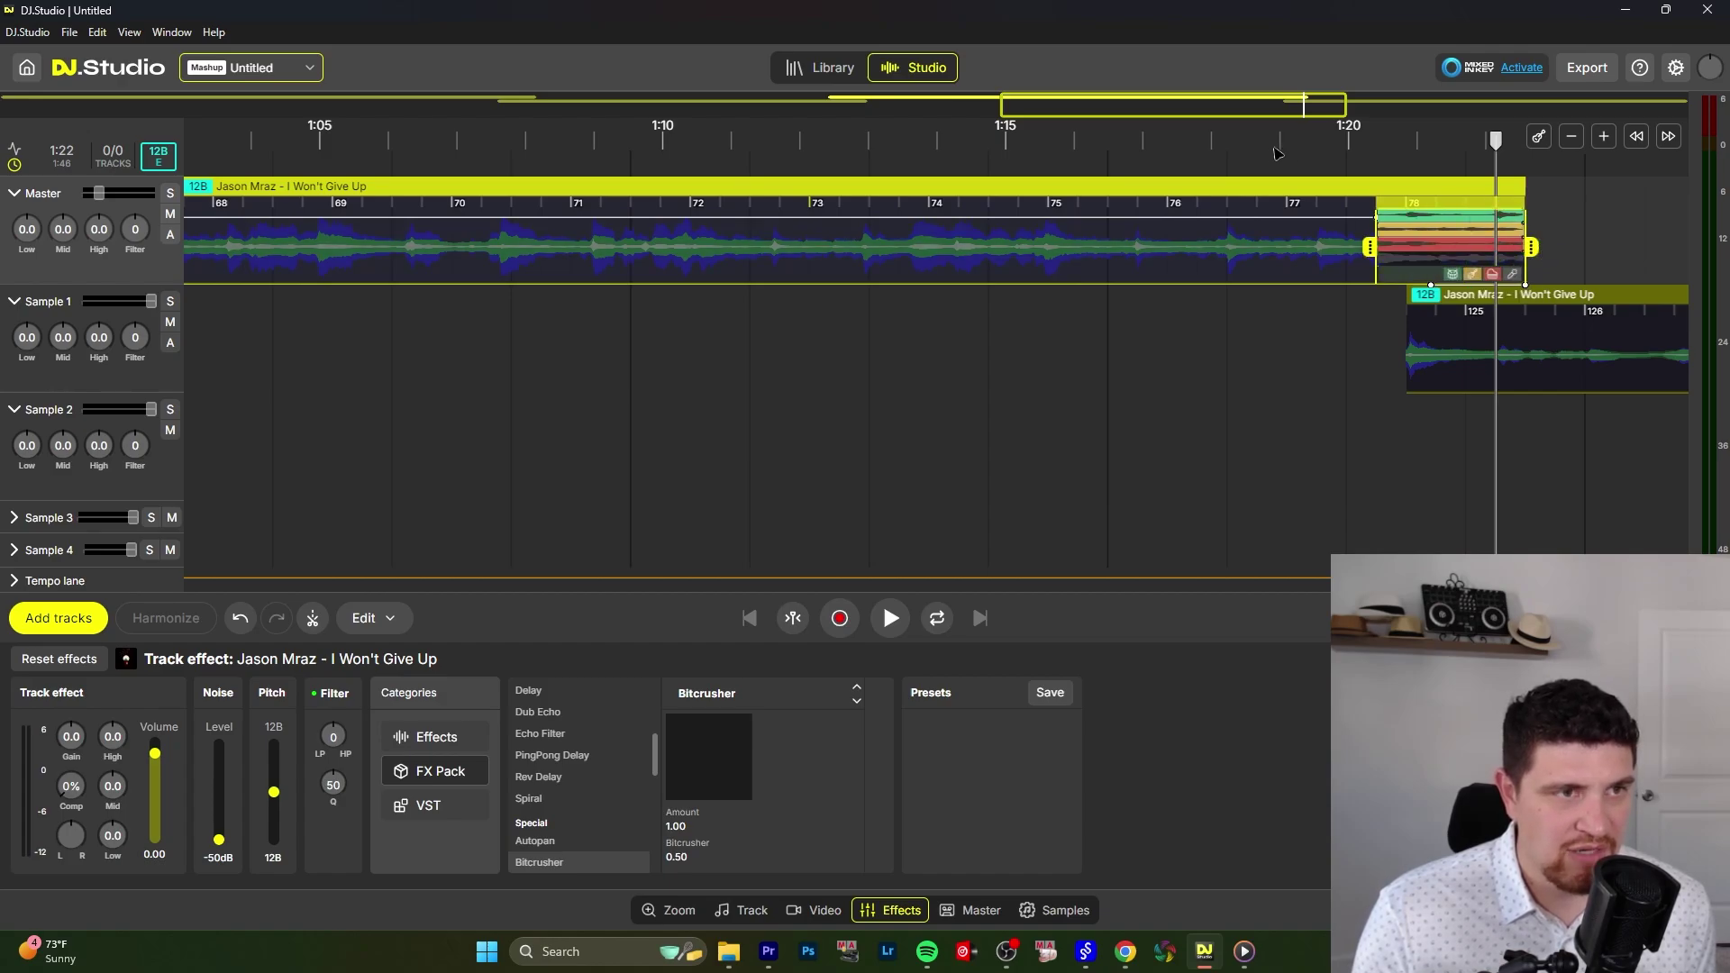
pyautogui.moveTo(1257, 144); pyautogui.dragTo(1201, 138)
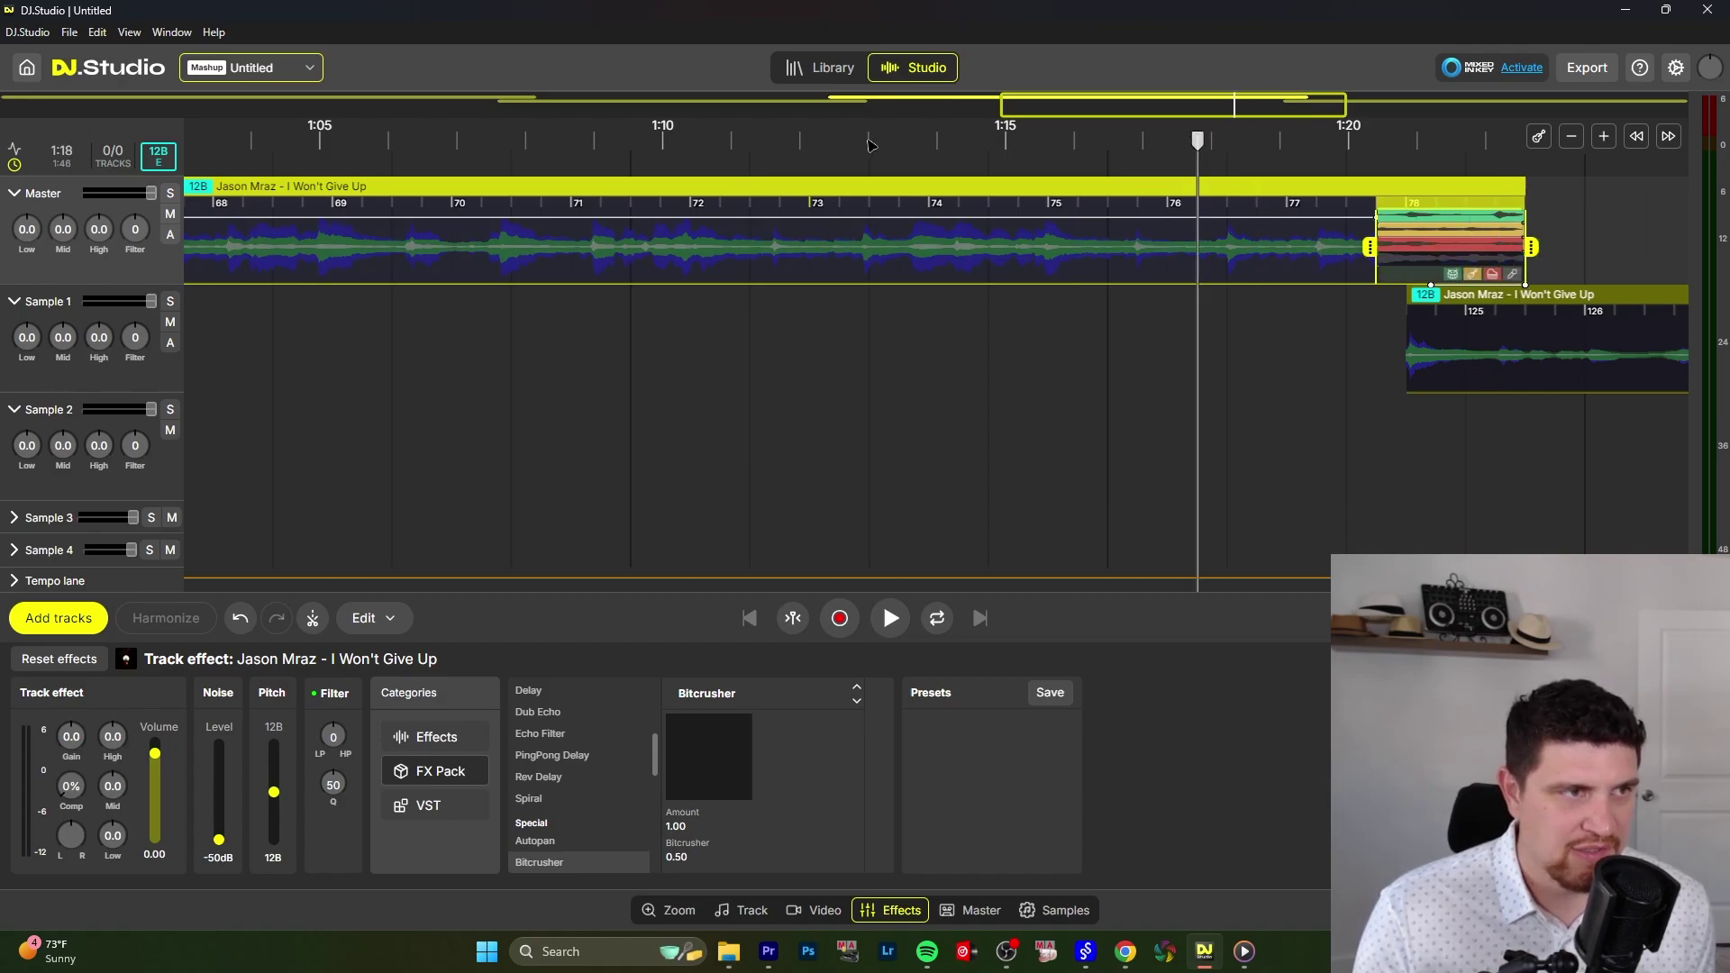
pyautogui.press('space')
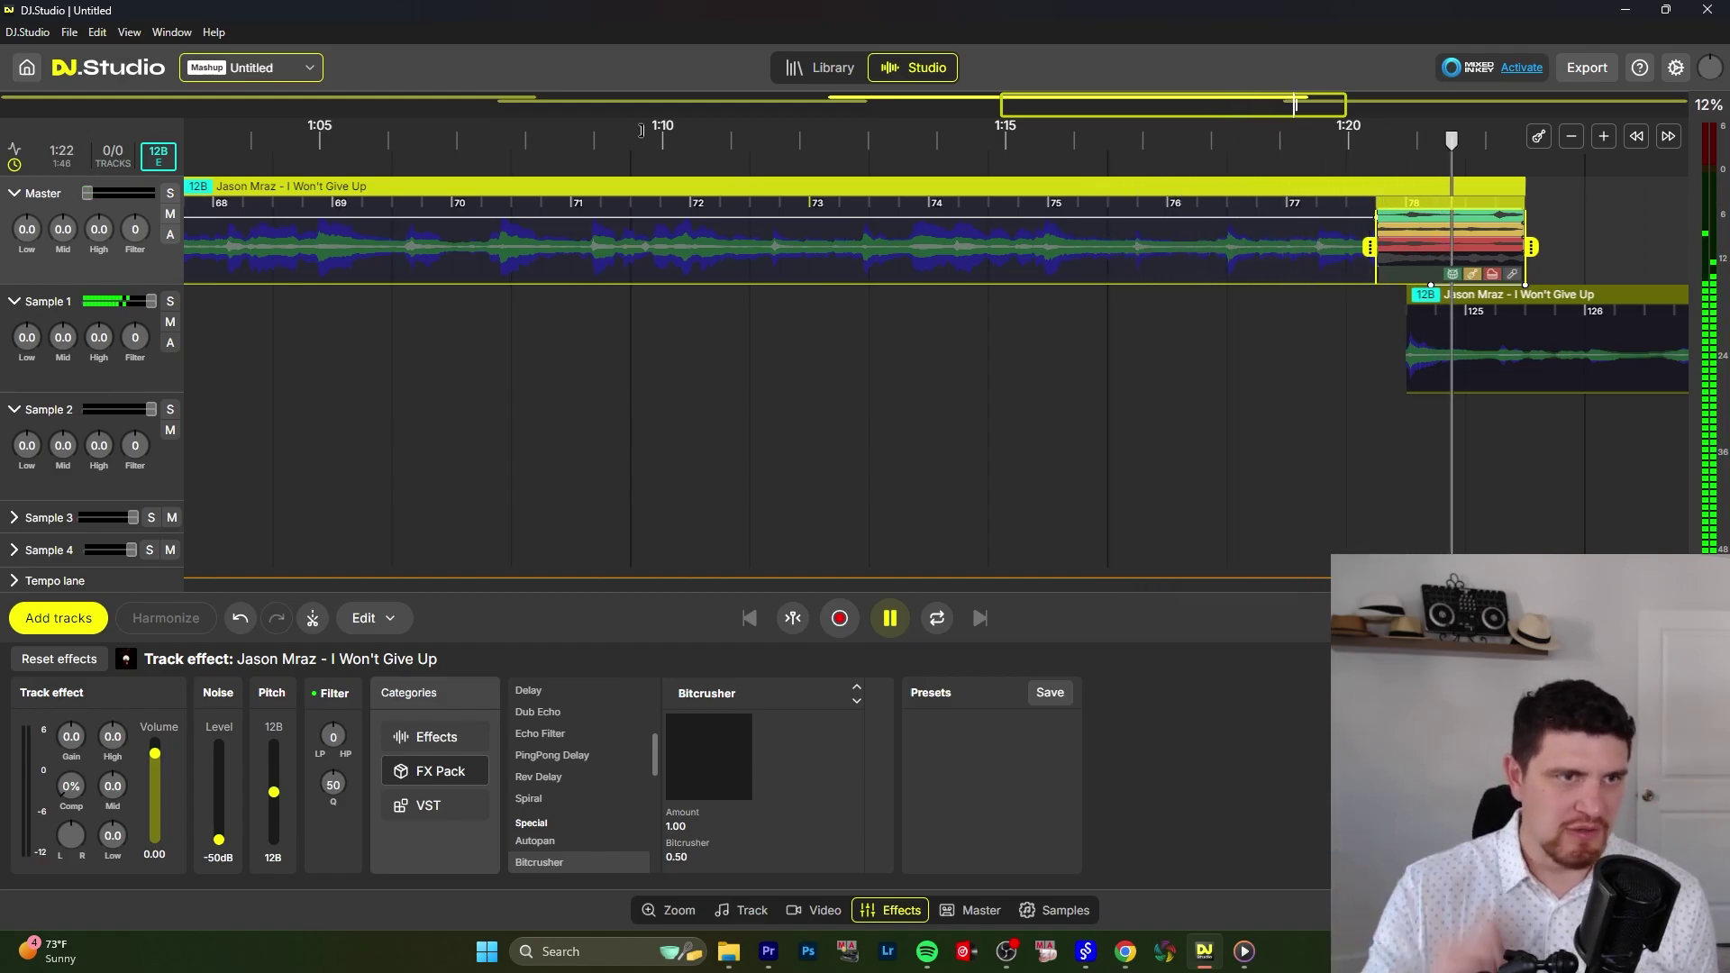
pyautogui.press('space')
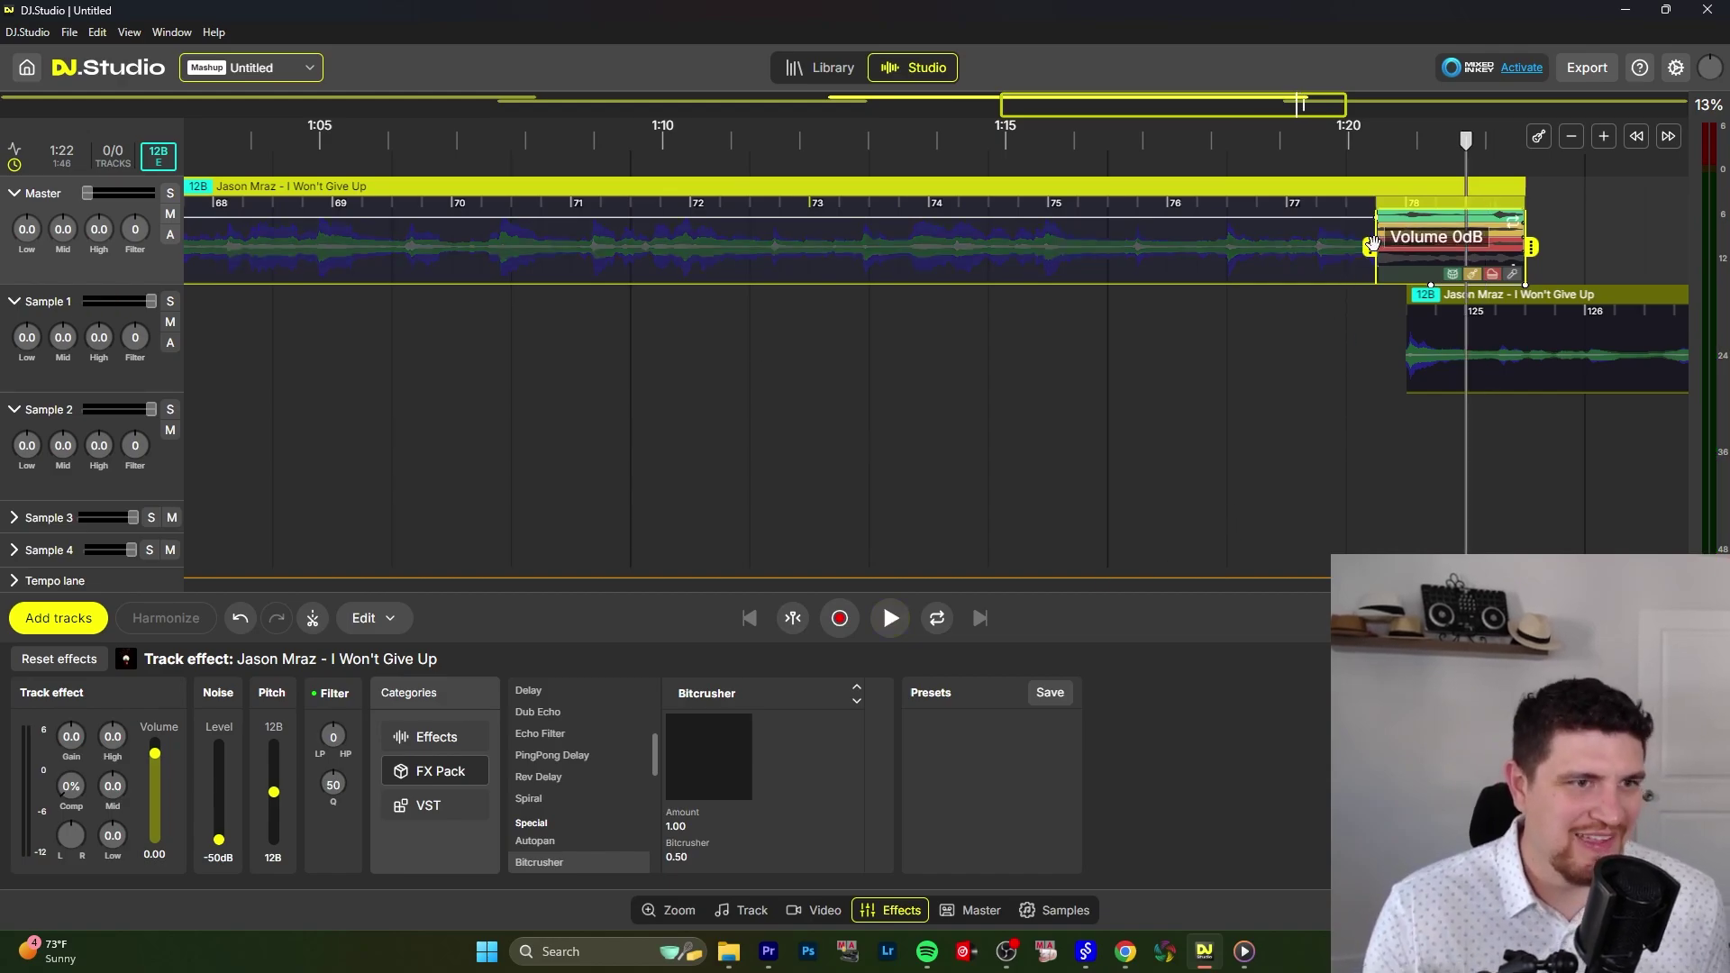
# Step: Extend the start of the stems section back to about 1:20 and play back the transition from about 1:19
pyautogui.moveTo(1358, 253); pyautogui.dragTo(1328, 253)
pyautogui.click(1288, 139)
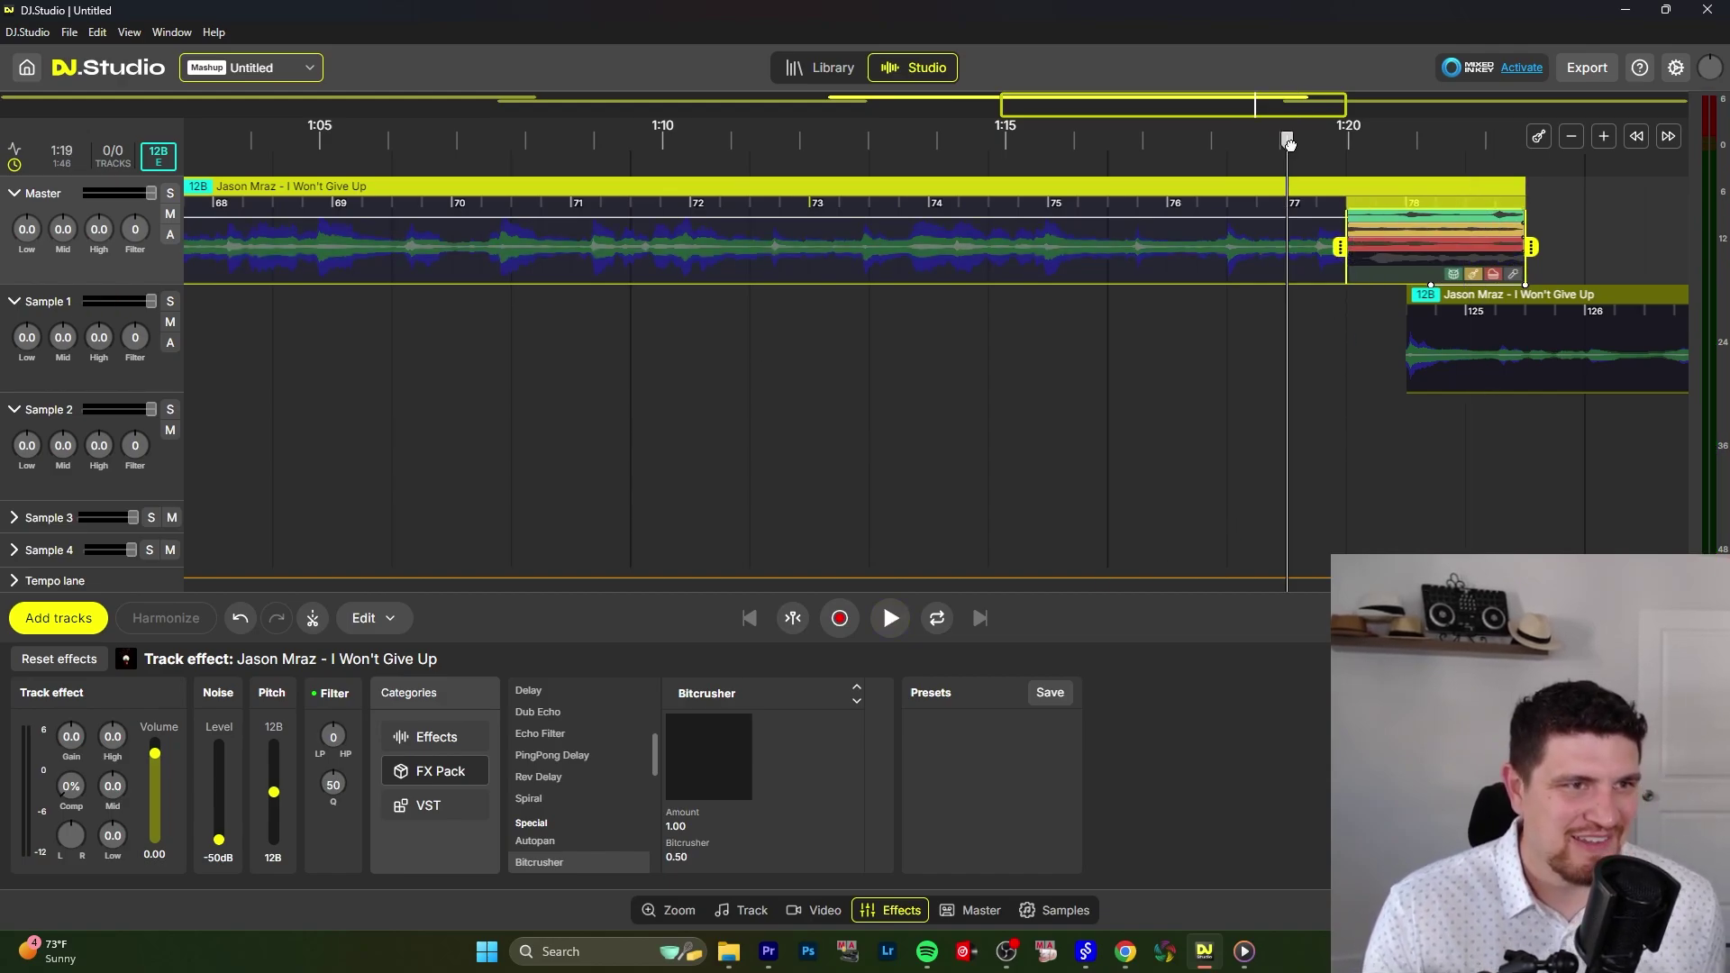
pyautogui.press('space')
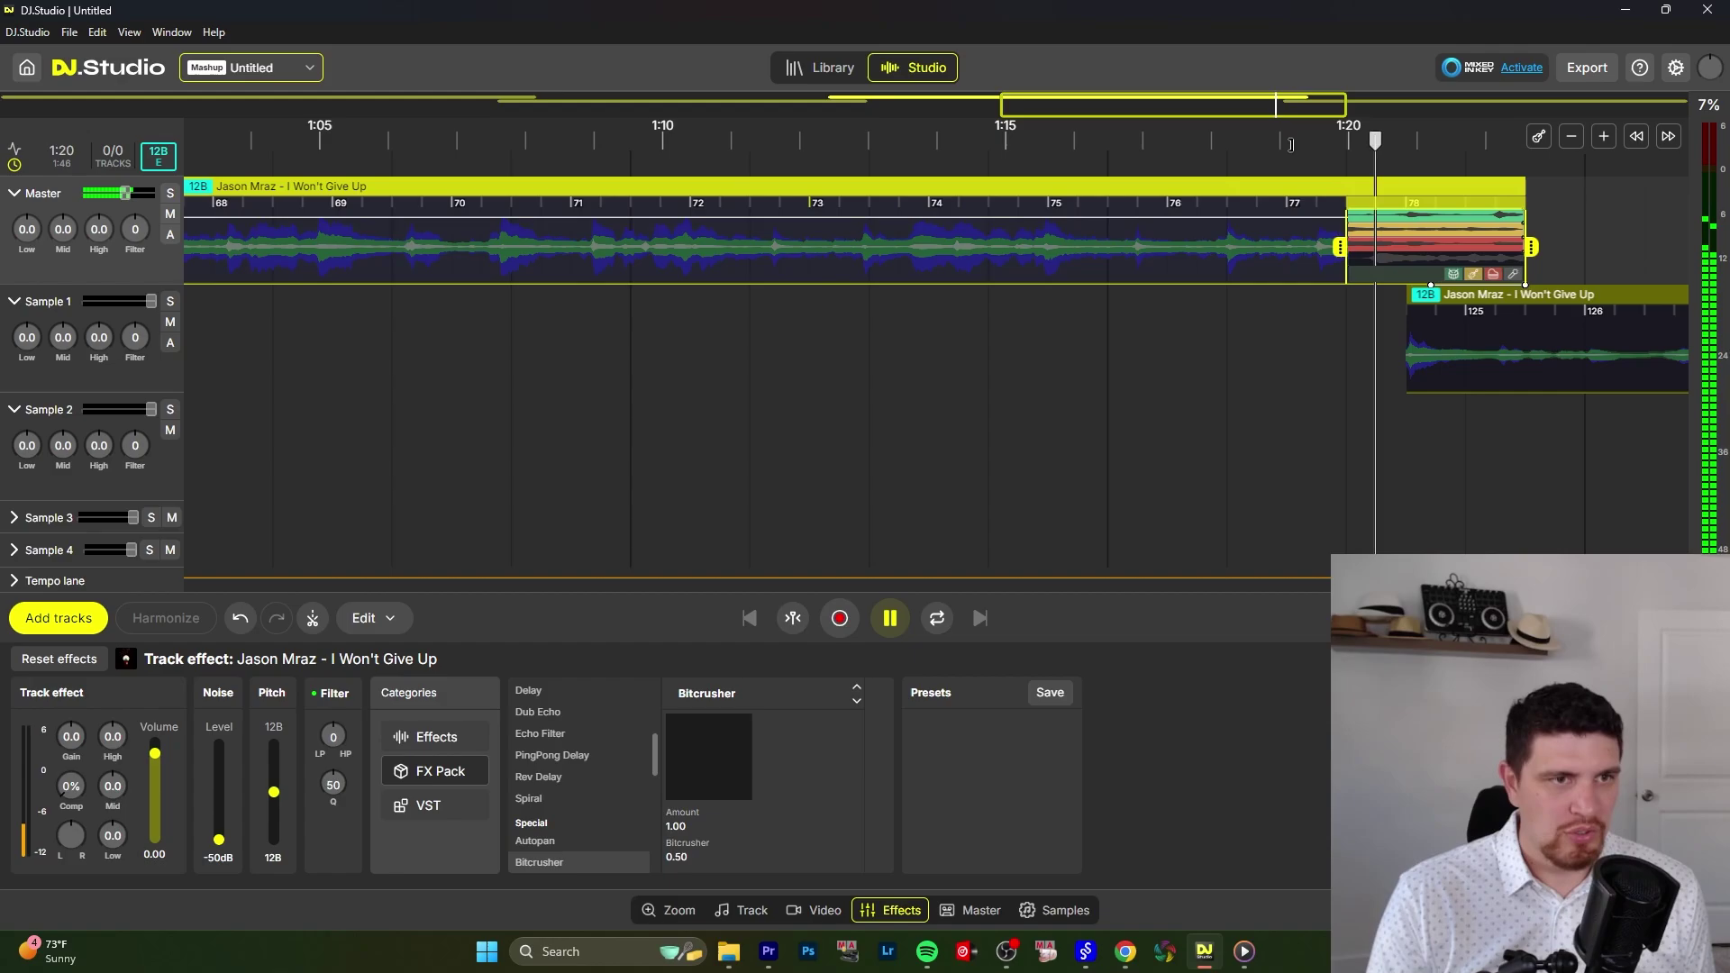
pyautogui.press('space')
# Step: Move the second Master clip's volume drop earlier to the start of the final Sample 1 clip, and play back the transition from about 1:19
pyautogui.moveTo(1431, 286); pyautogui.dragTo(1414, 286)
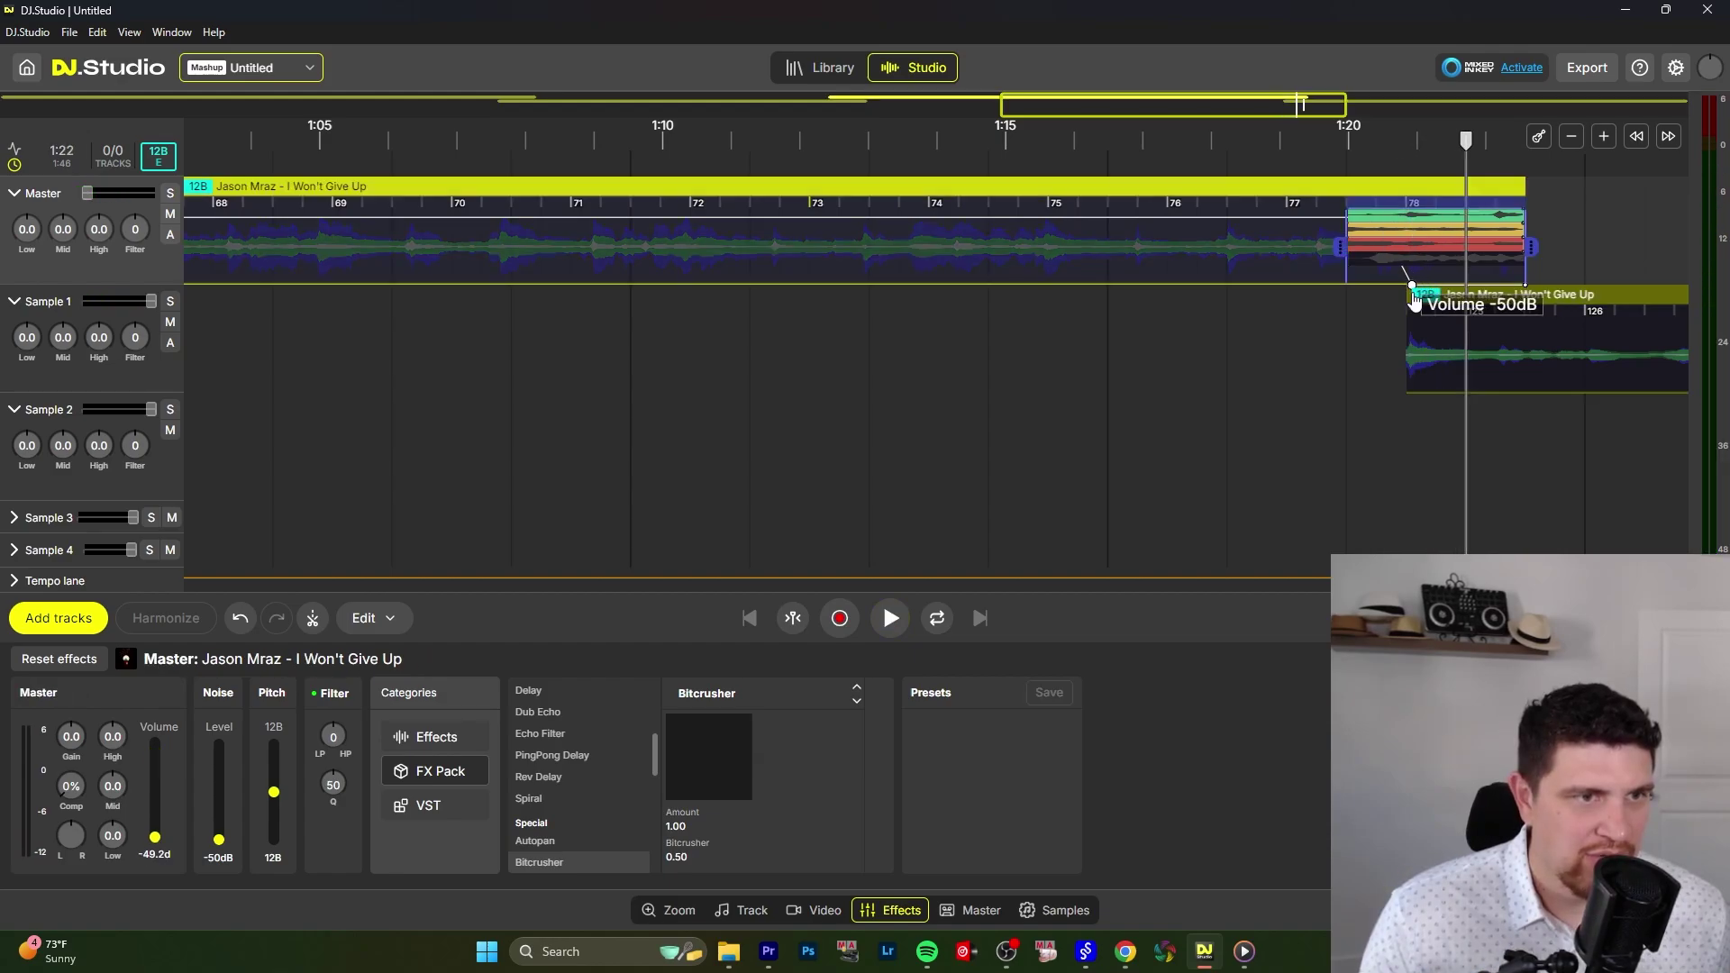
pyautogui.click(1198, 139)
pyautogui.moveTo(1376, 219); pyautogui.dragTo(1340, 244)
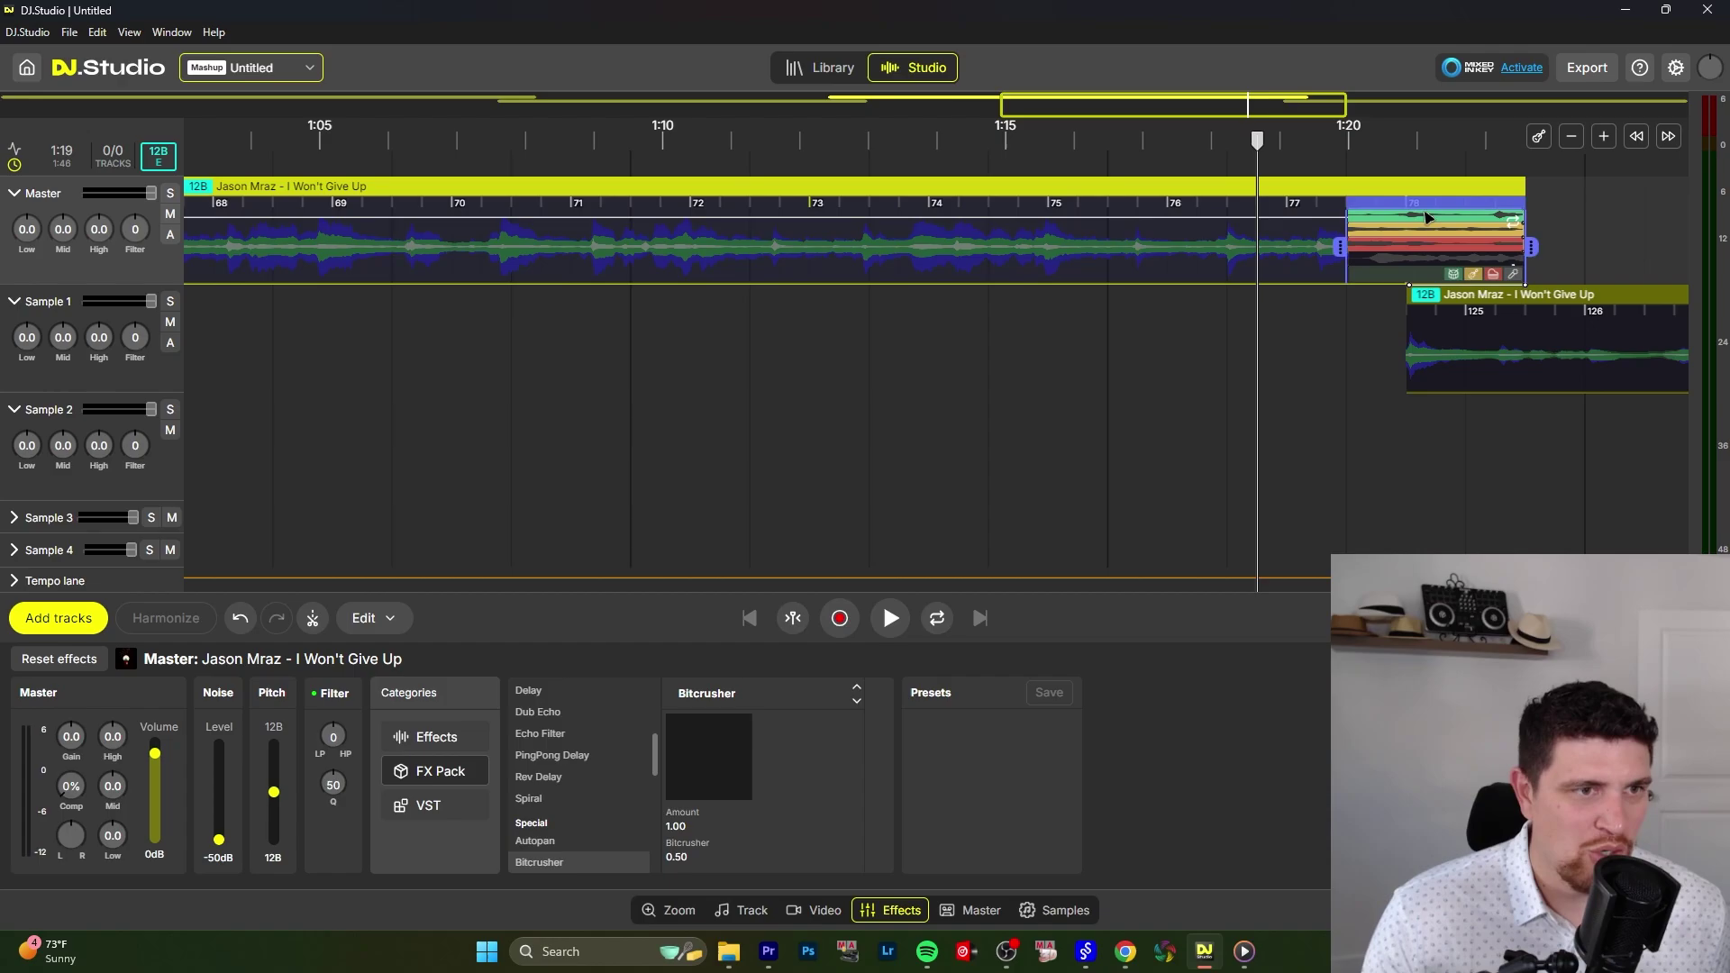
pyautogui.press('space')
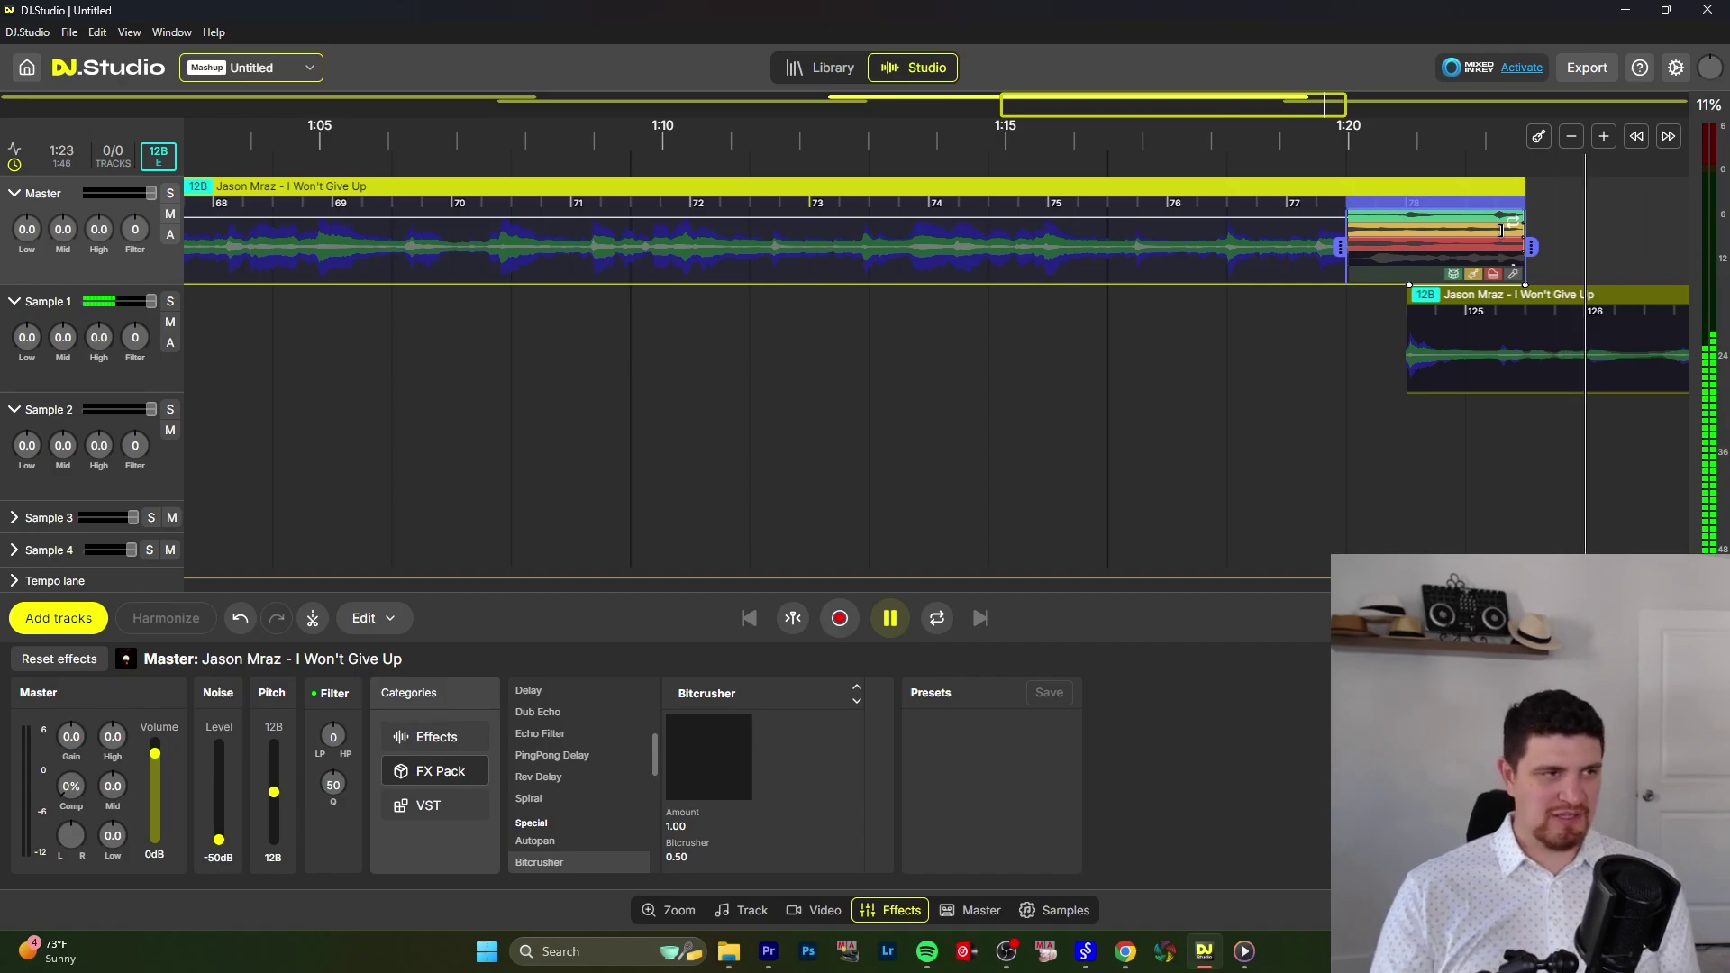
pyautogui.press('space')
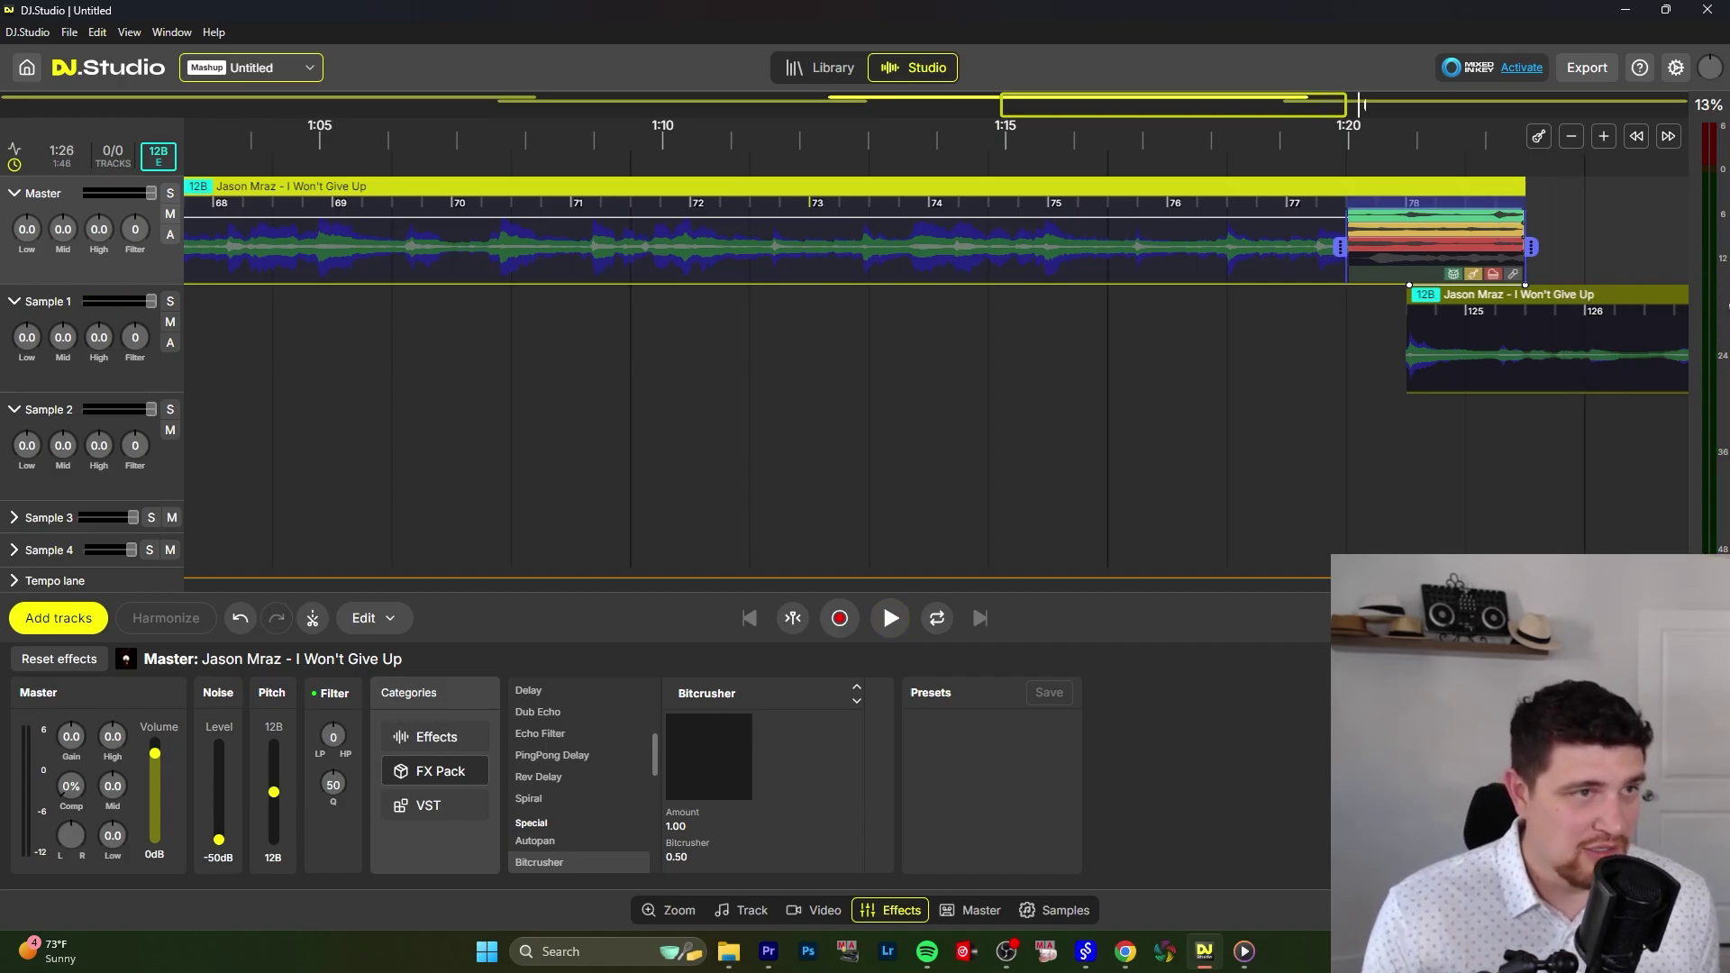
# Step: Save the mashup under the name "I Wont Give Up" followed by the couple's first names and "First Dance"
pyautogui.hotkey('ctrl', 's')
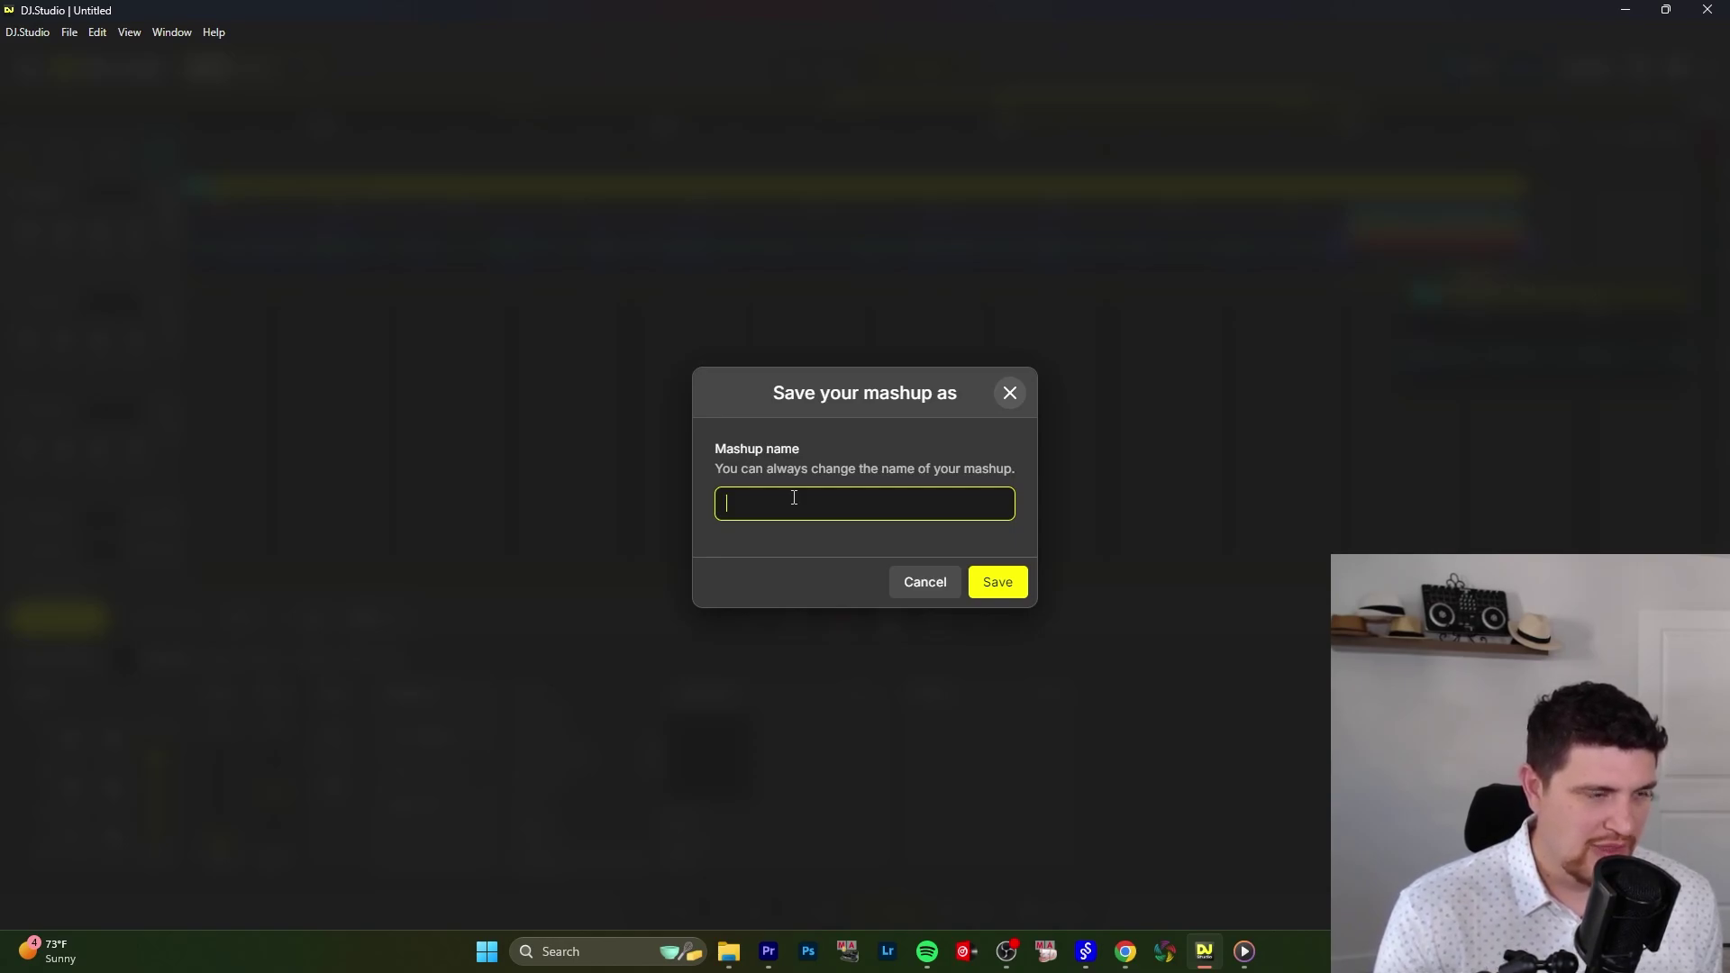
pyautogui.write('I Wont Give Up - Keith Emily First Dance')
pyautogui.click(997, 587)
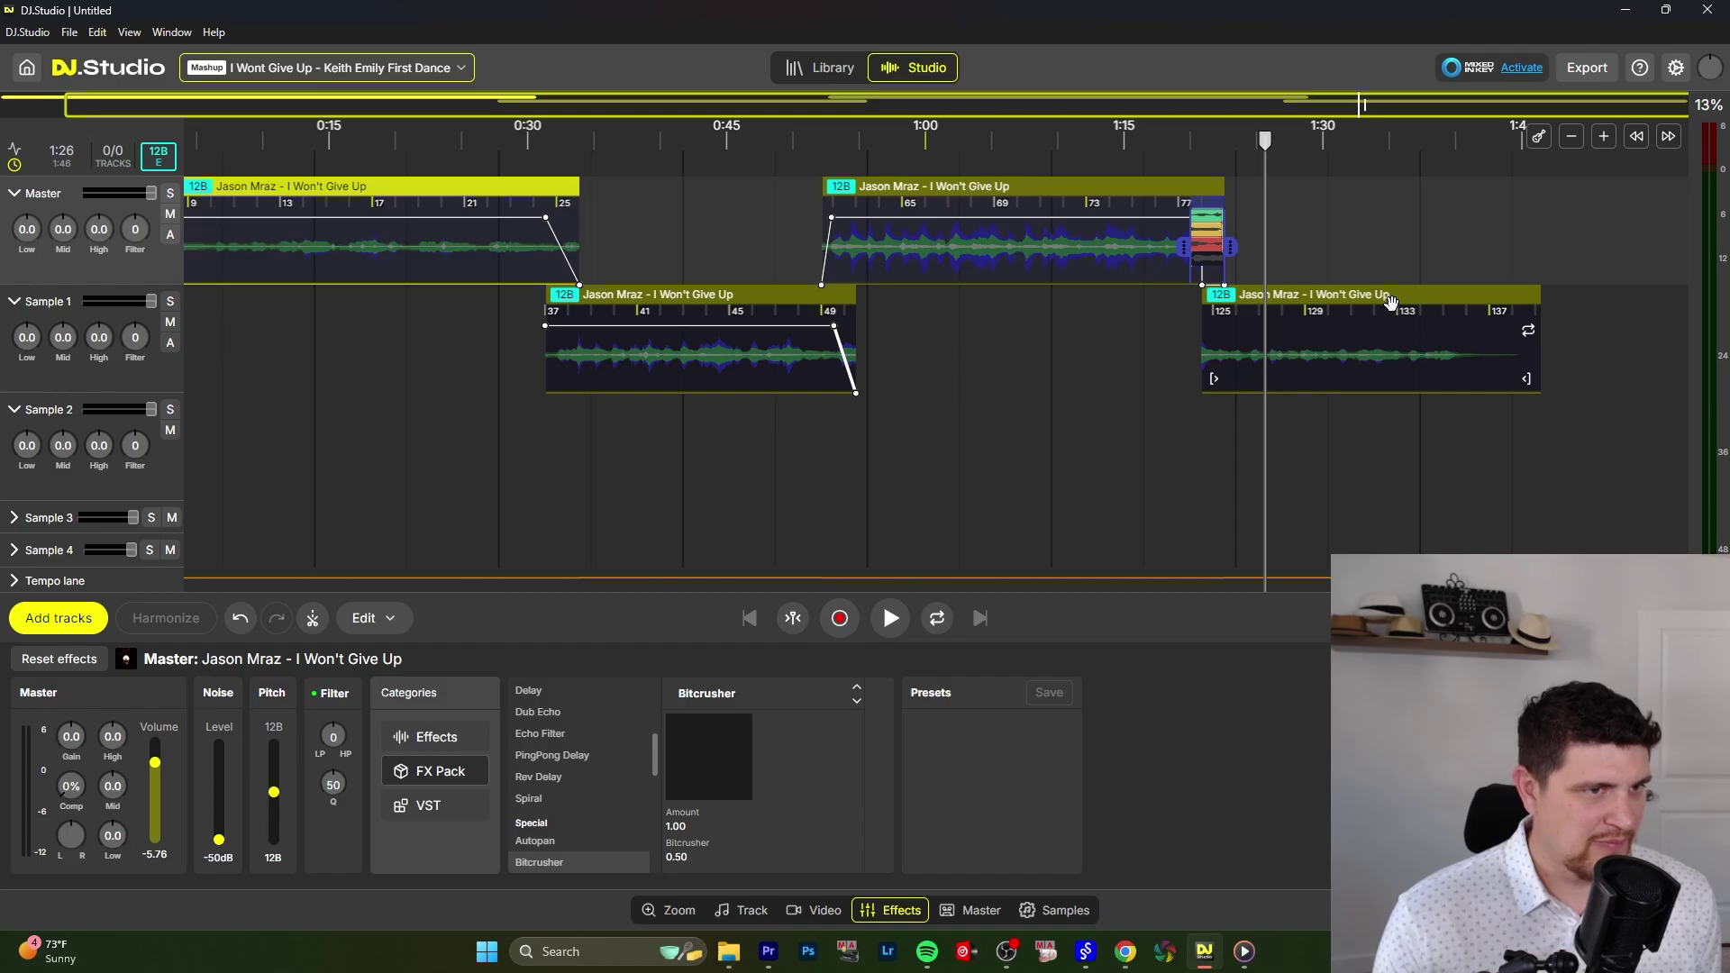
# Step: Export the mashup as an MP3 audio file and show the Exports folder
pyautogui.click(1587, 69)
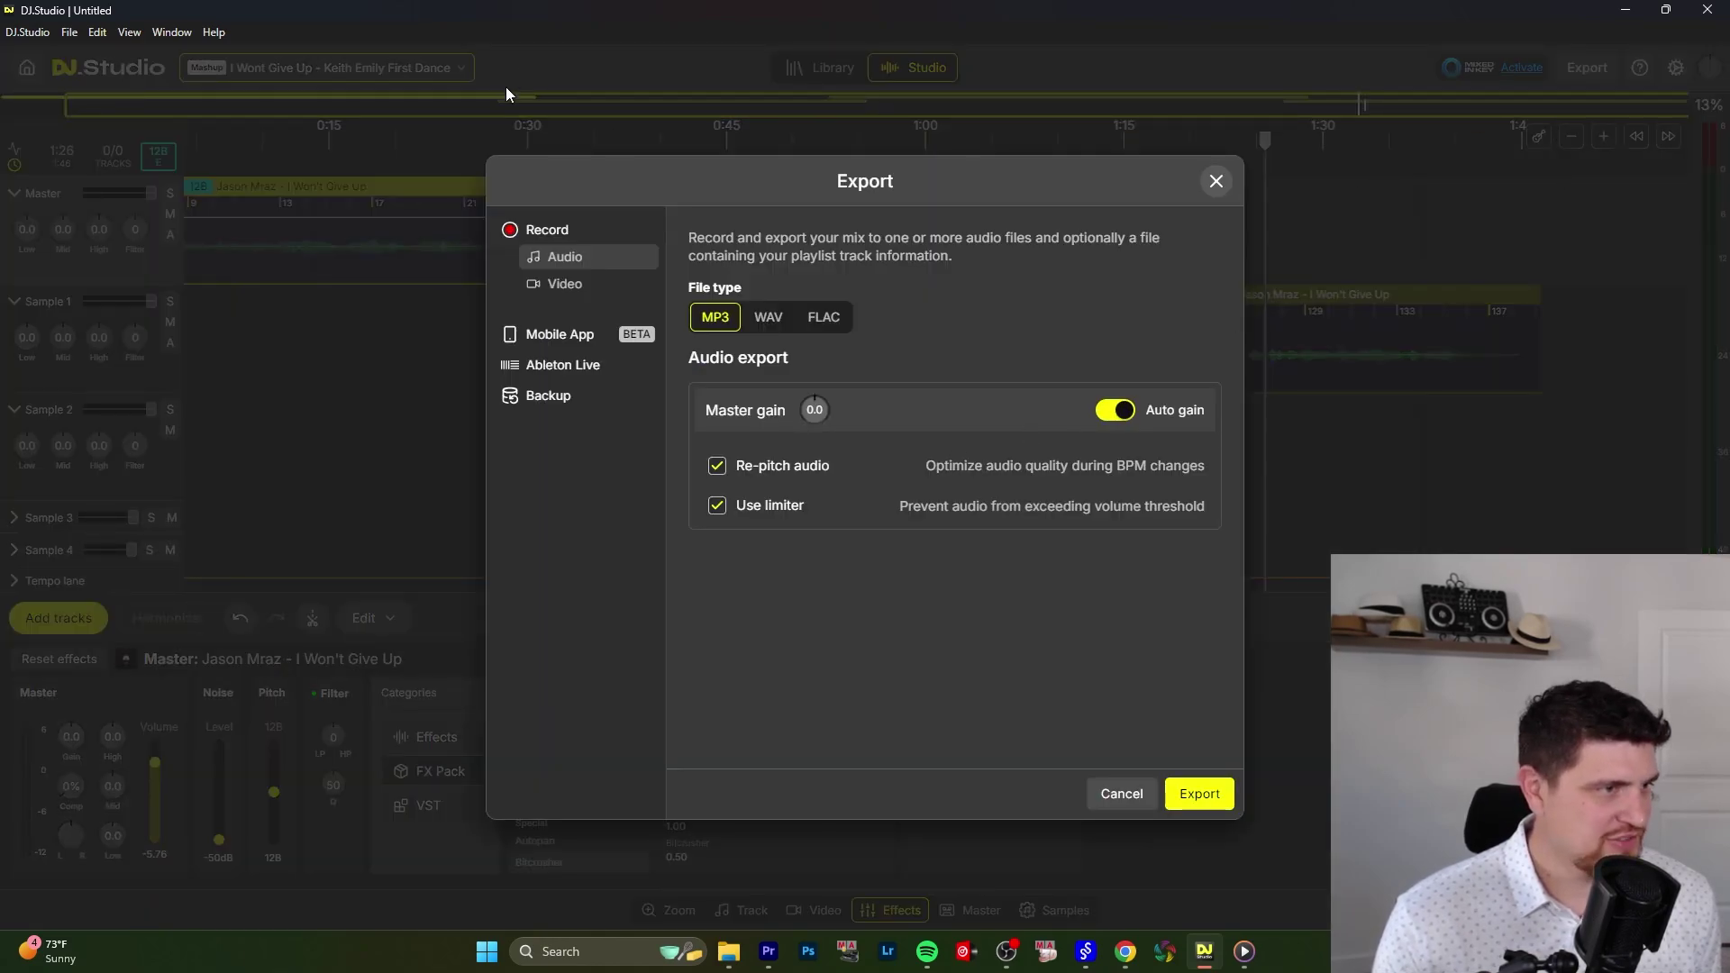
pyautogui.click(1207, 793)
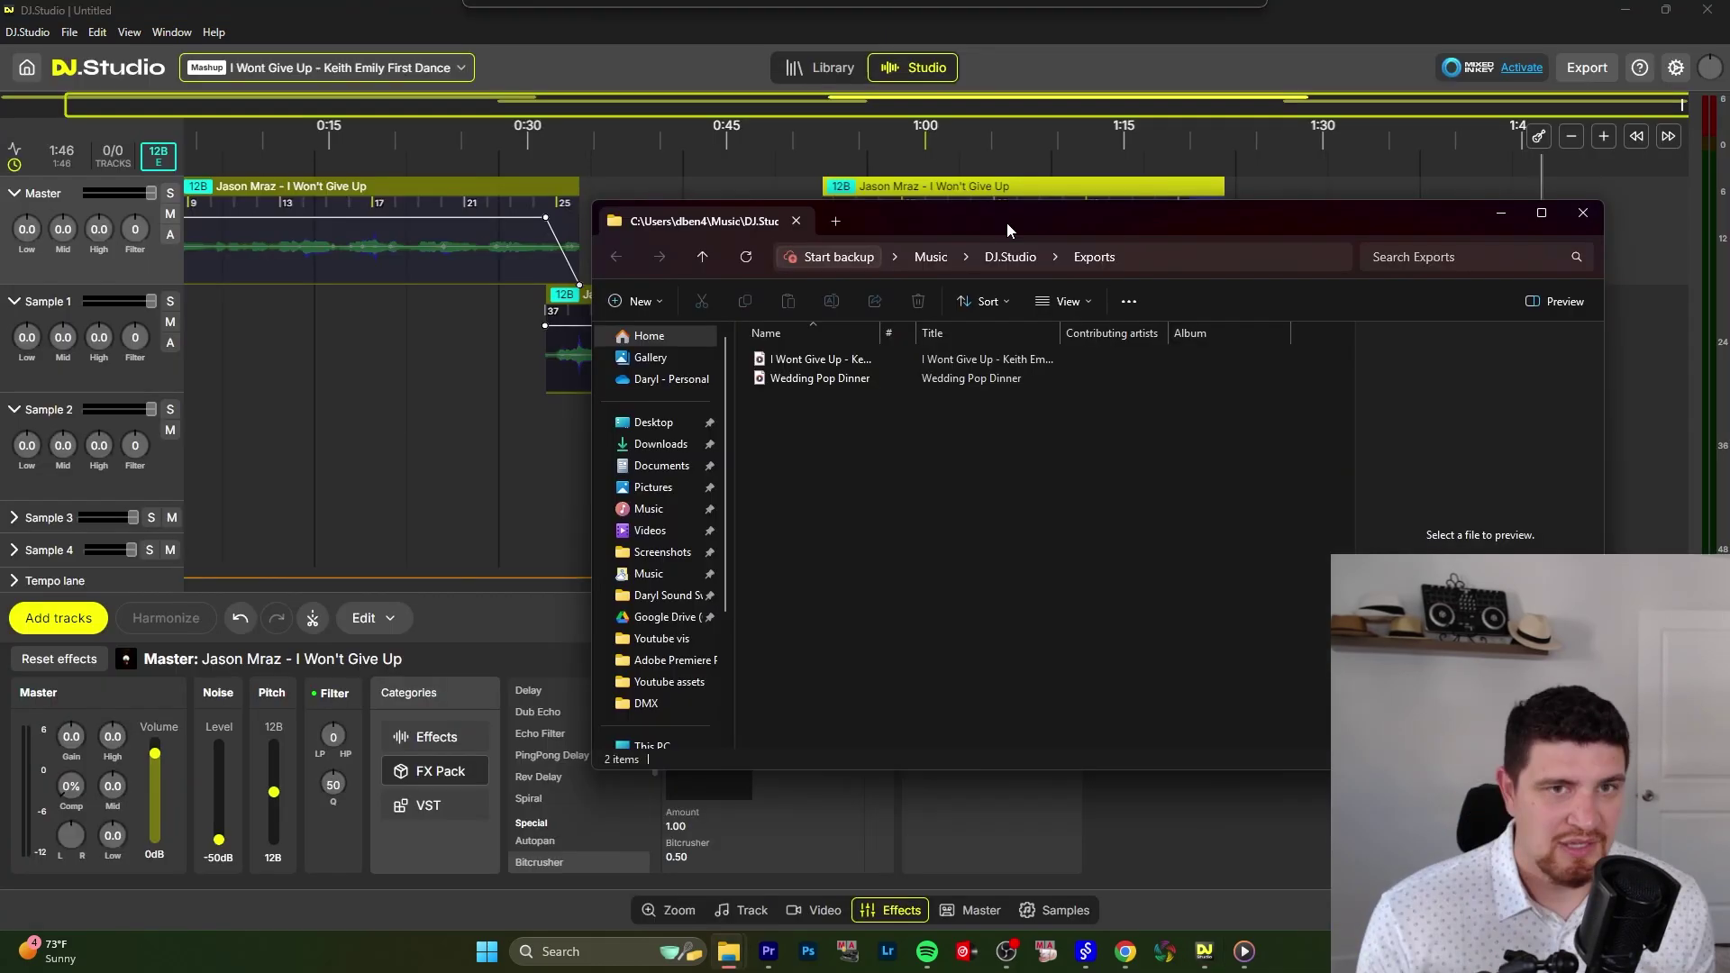
pyautogui.click(1126, 951)
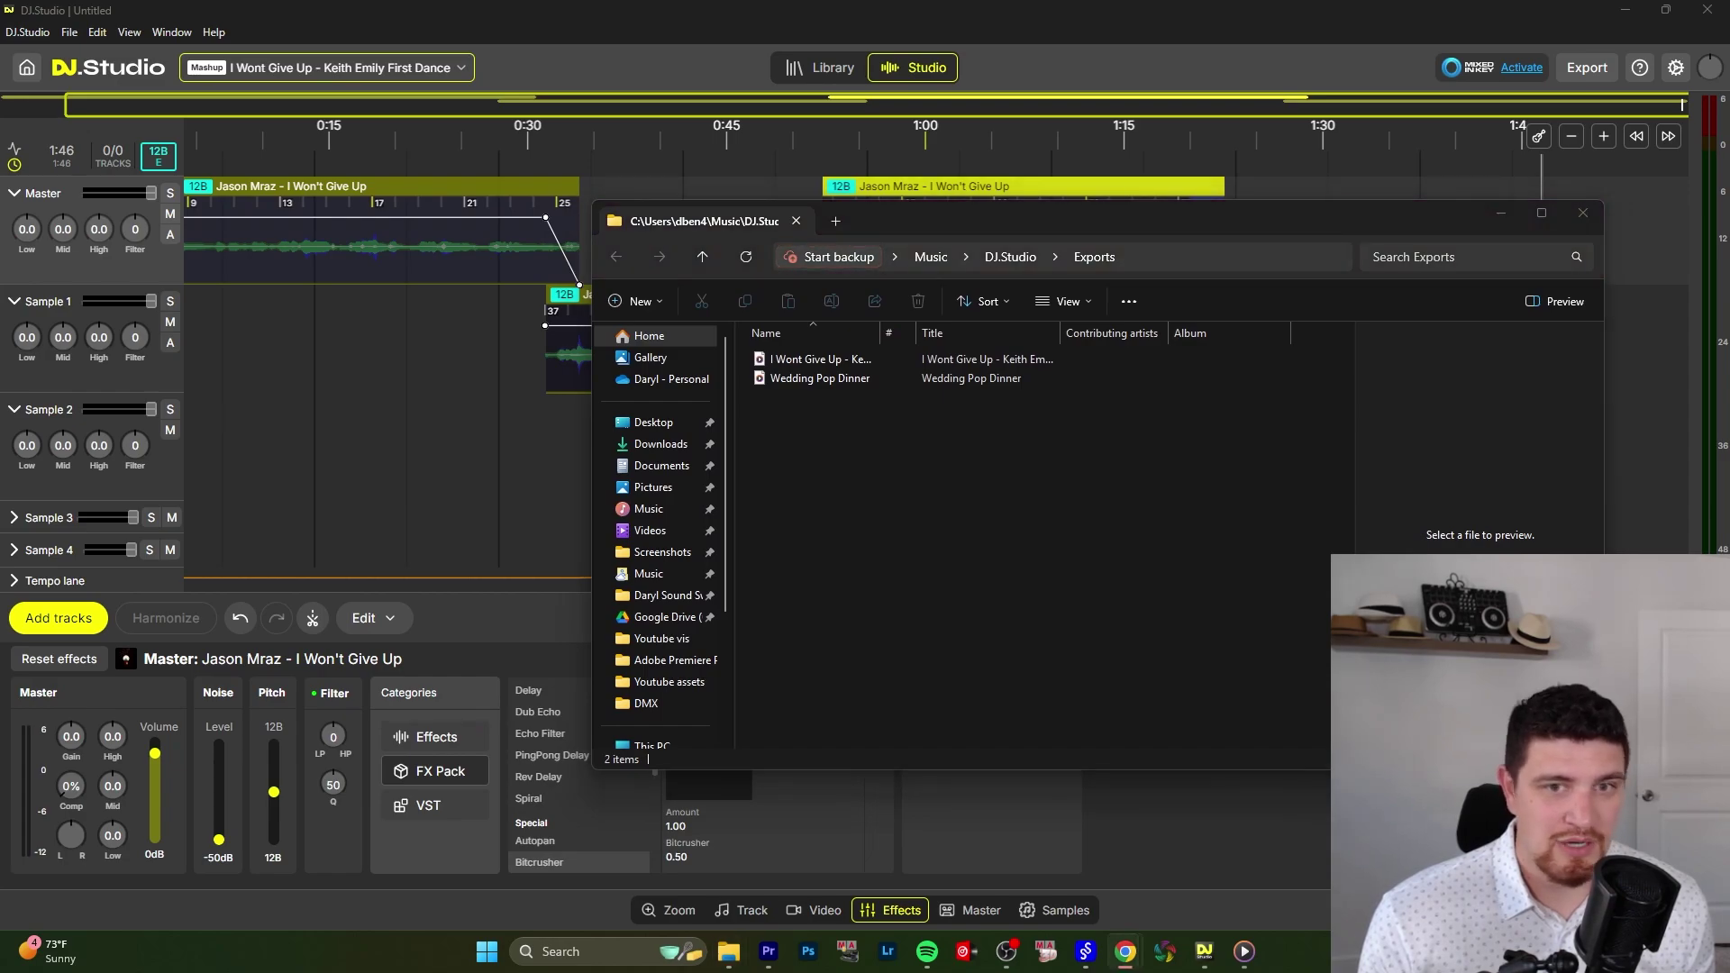